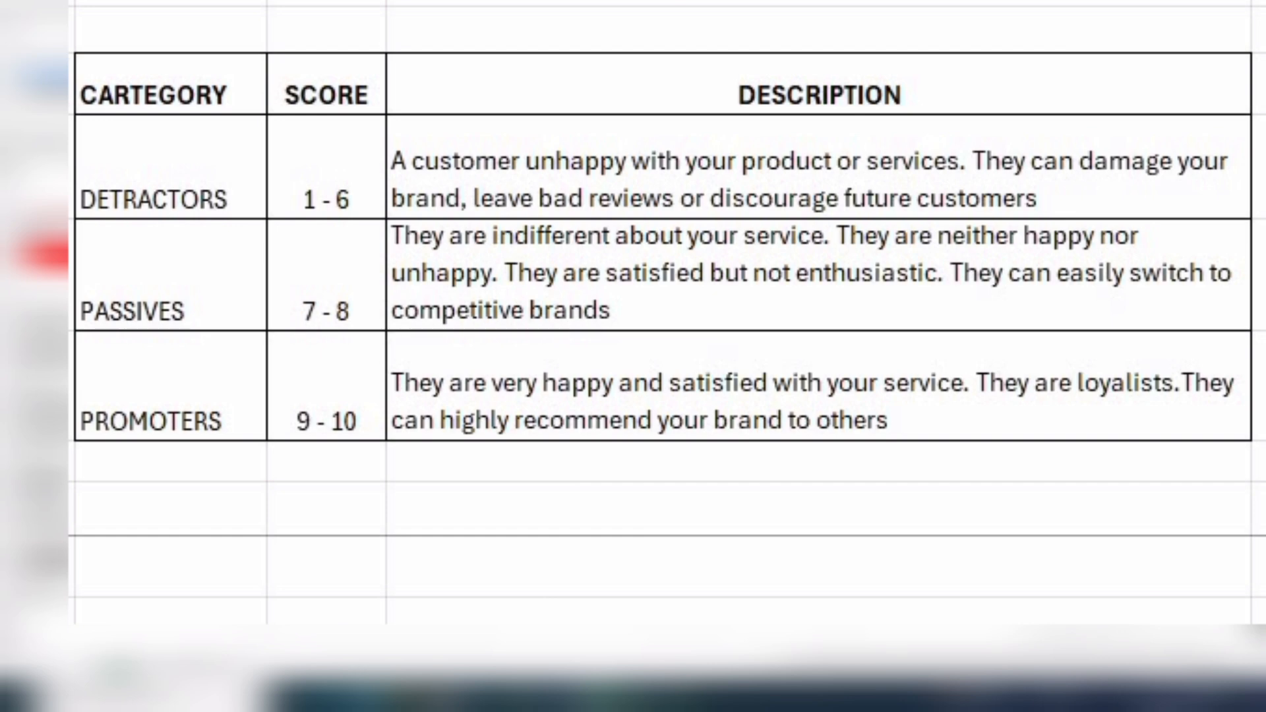
Examine the category table's score ranges and descriptions for detractors, passives and promoters.
{"action": "left_click_drag", "start_coordinate": [415, 705], "coordinate": [306, 213]}
{"action": "left_click", "coordinate": [306, 212]}
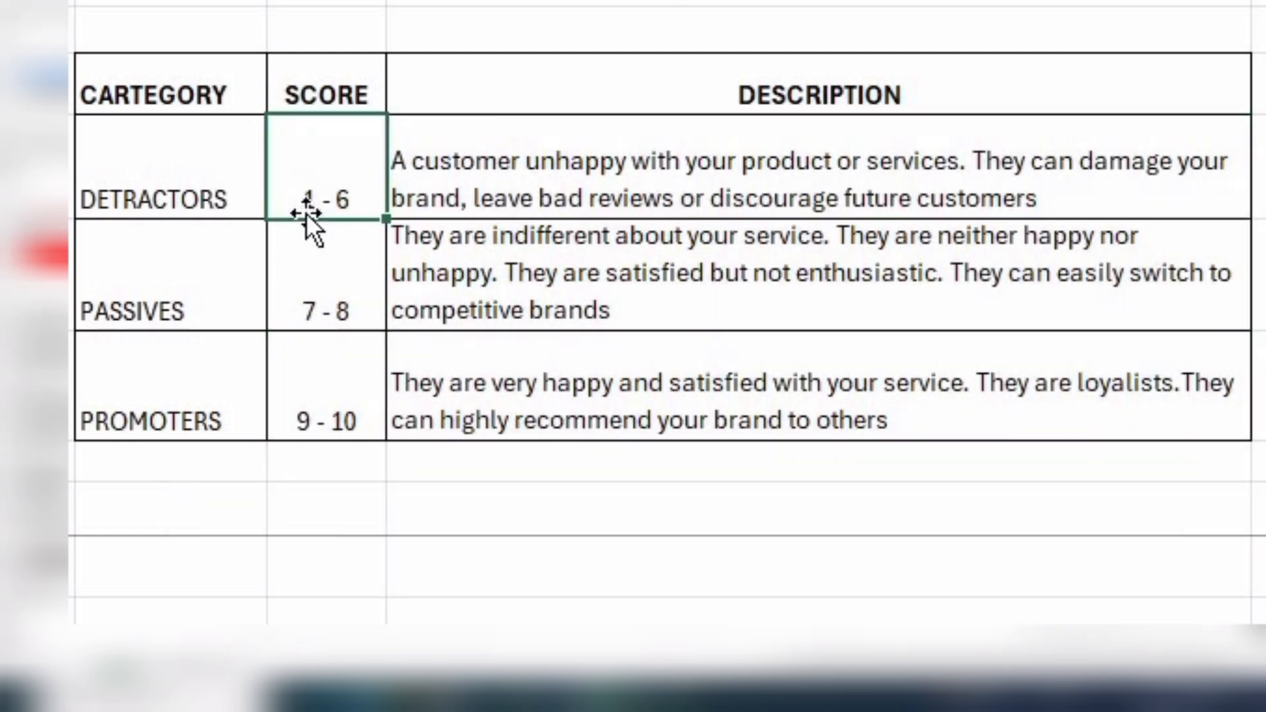
{"action": "left_click", "coordinate": [525, 185]}
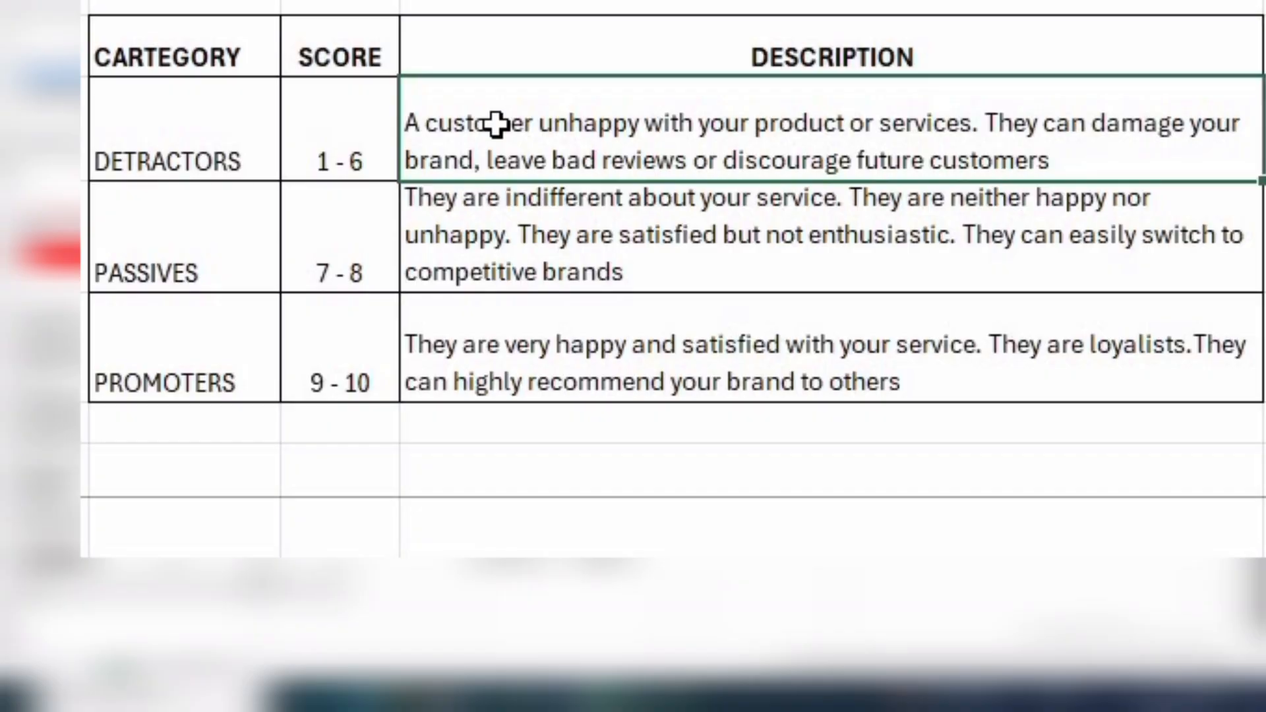
{"action": "left_click", "coordinate": [192, 258]}
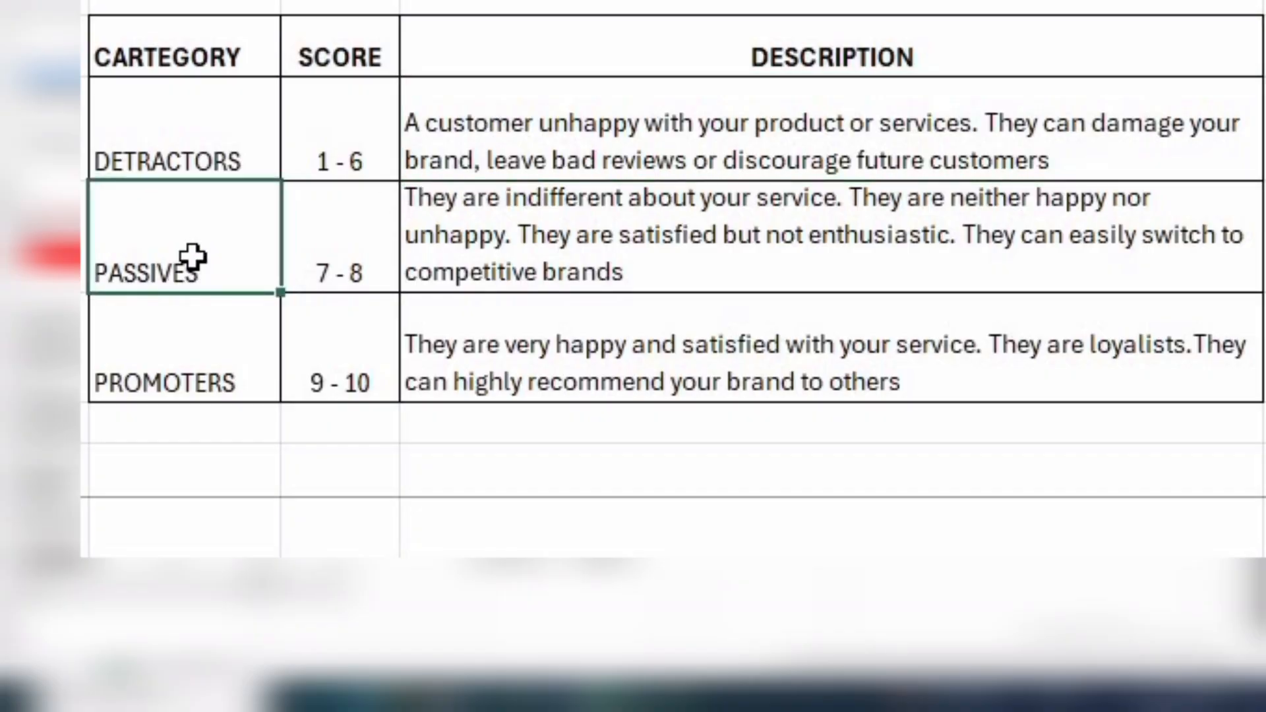
{"action": "left_click", "coordinate": [343, 245]}
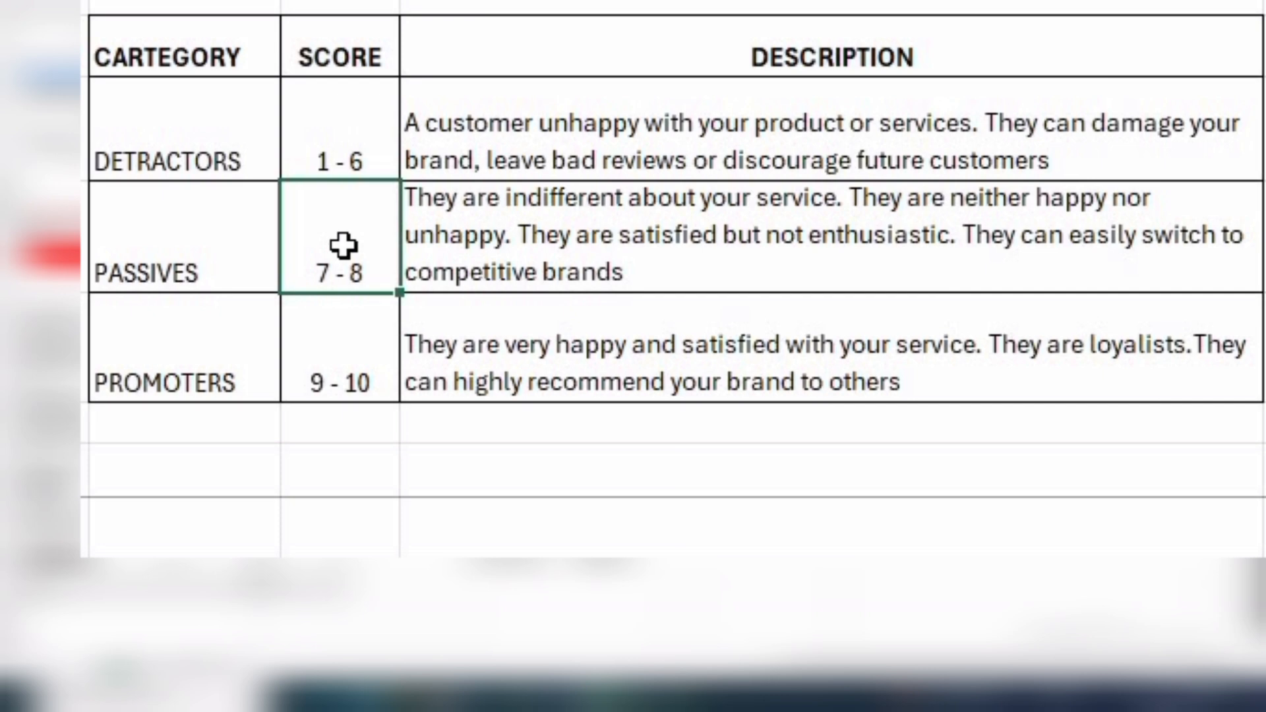
{"action": "left_click", "coordinate": [581, 217]}
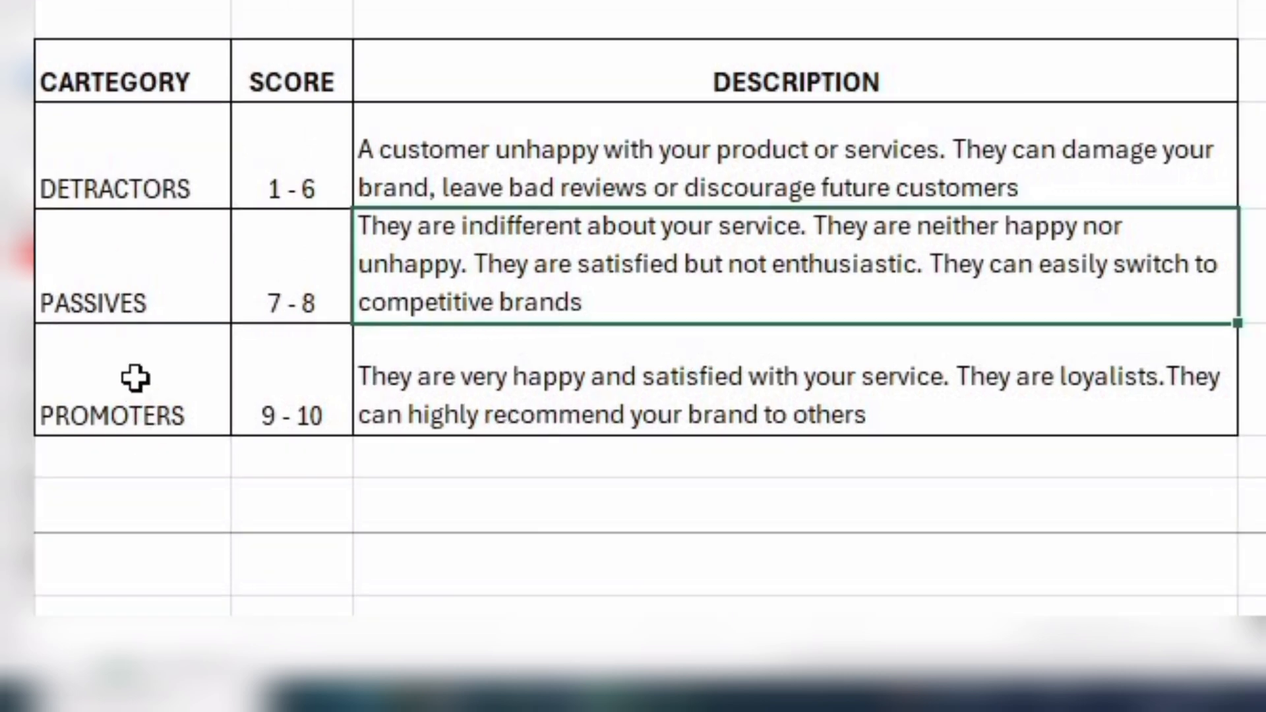
{"action": "left_click", "coordinate": [135, 377]}
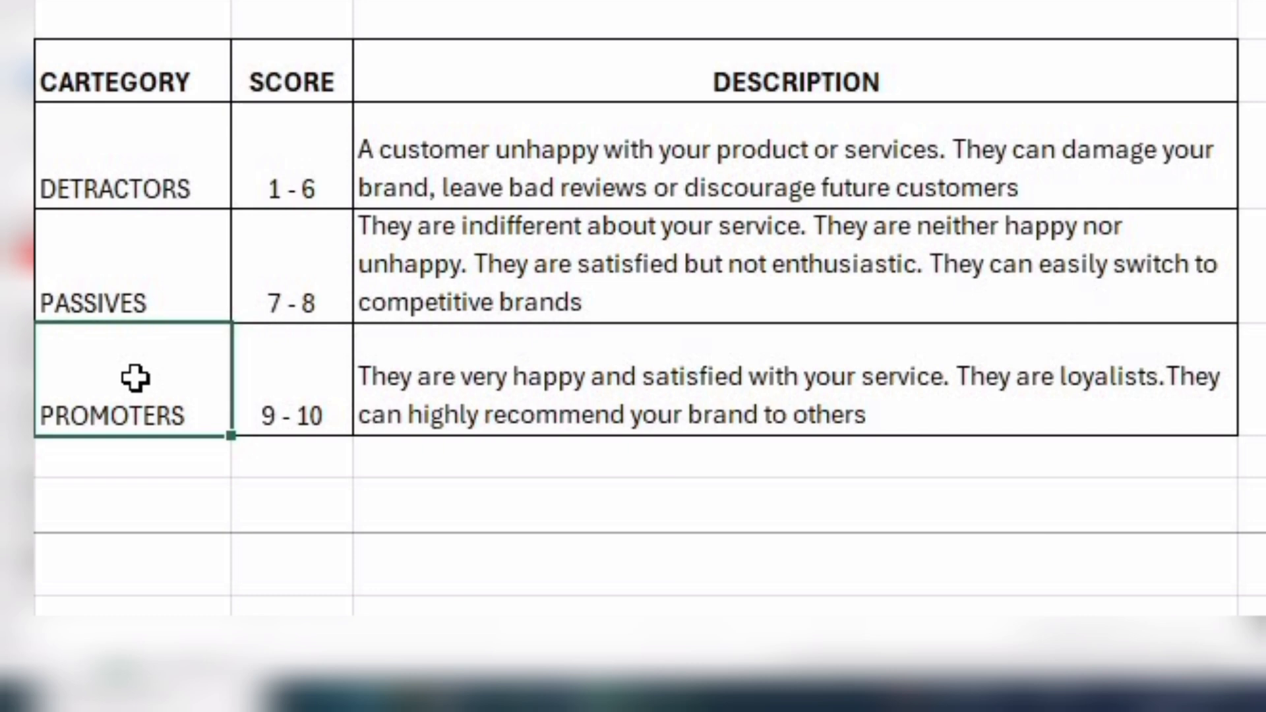
{"action": "left_click", "coordinate": [269, 365]}
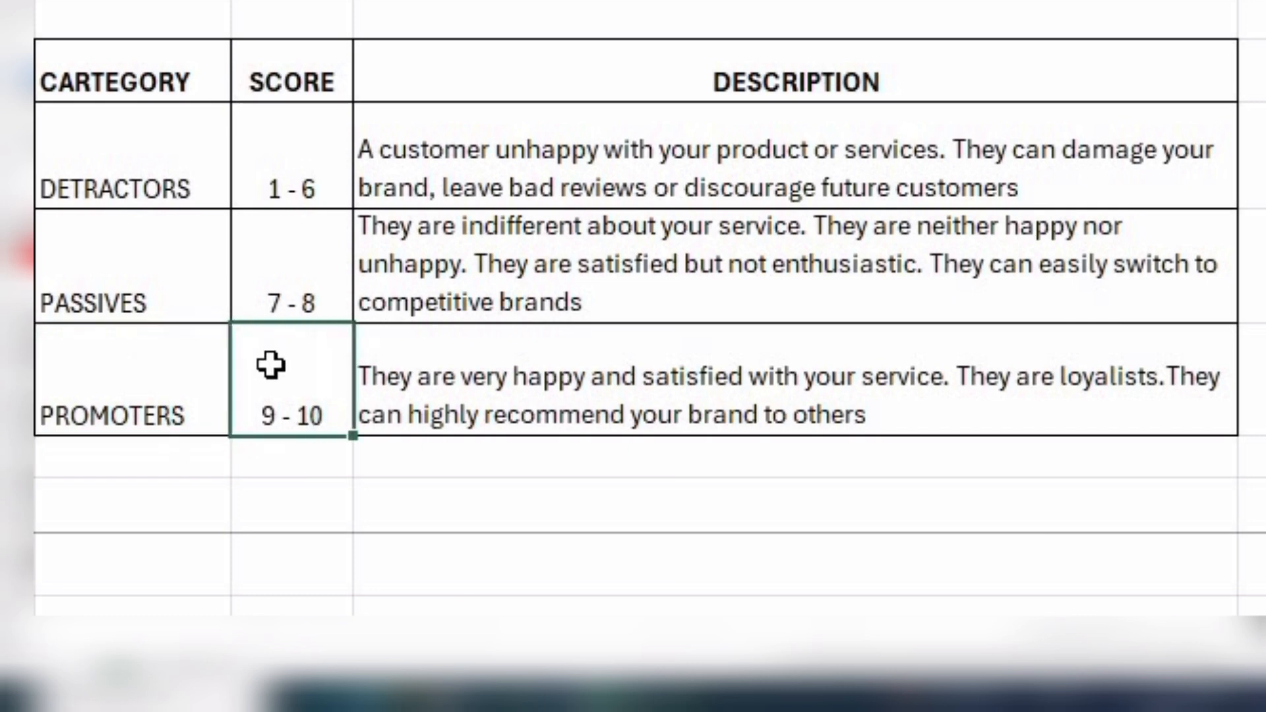
{"action": "left_click", "coordinate": [392, 357]}
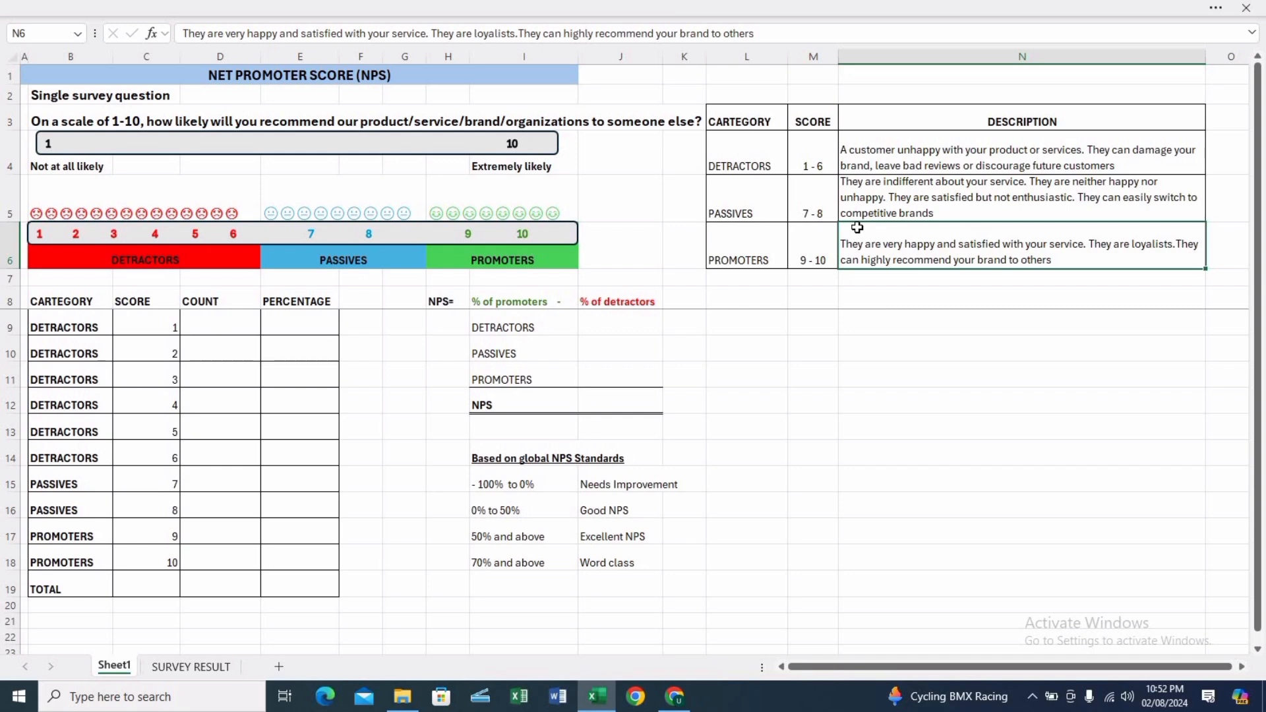
Review the customer names and scores on the SURVEY RESULT sheet, then return to the first COUNT cell on Sheet1.
{"action": "left_click", "coordinate": [229, 329]}
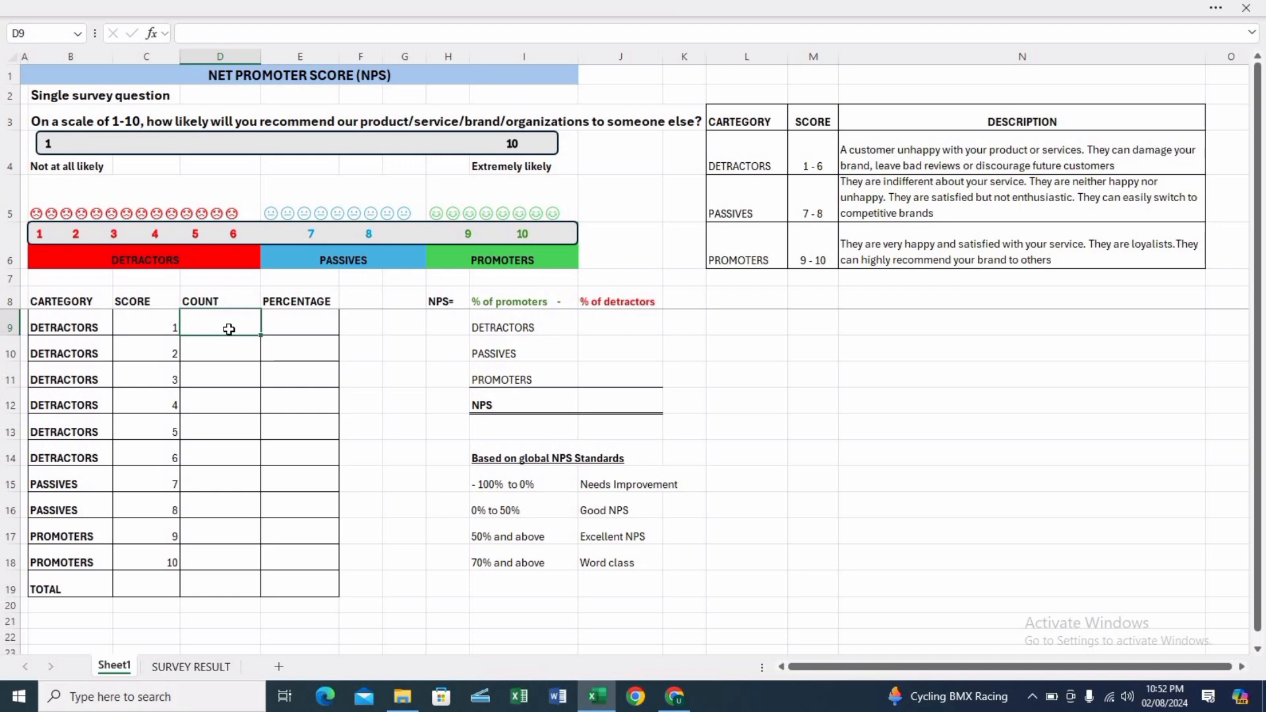
{"action": "left_click", "coordinate": [197, 667]}
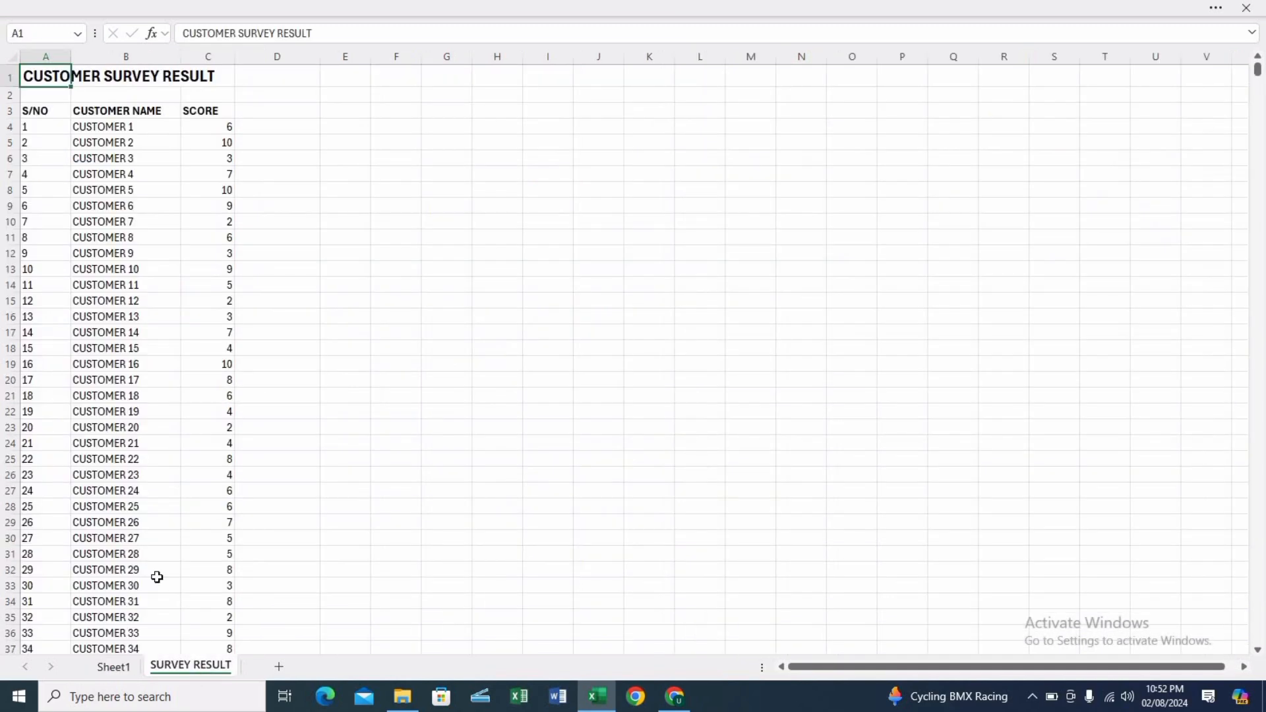
{"action": "left_click", "coordinate": [141, 126]}
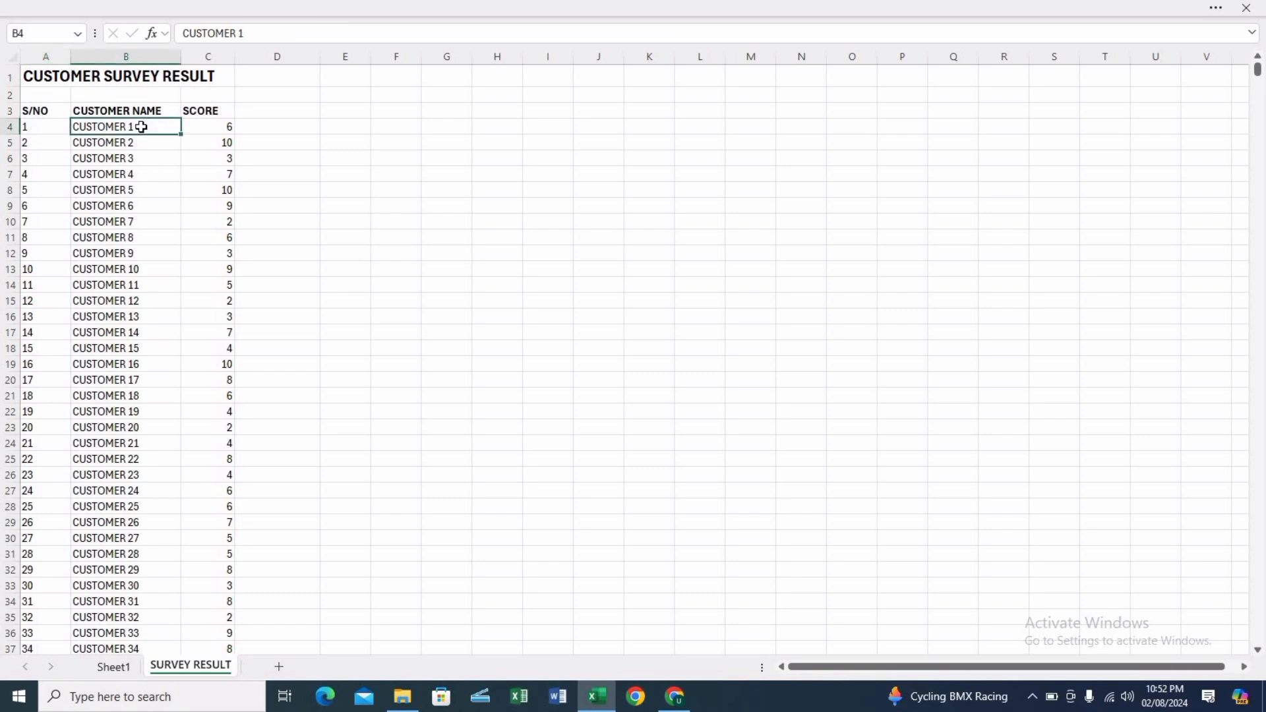
{"action": "key", "text": "ctrl+shift+Down"}
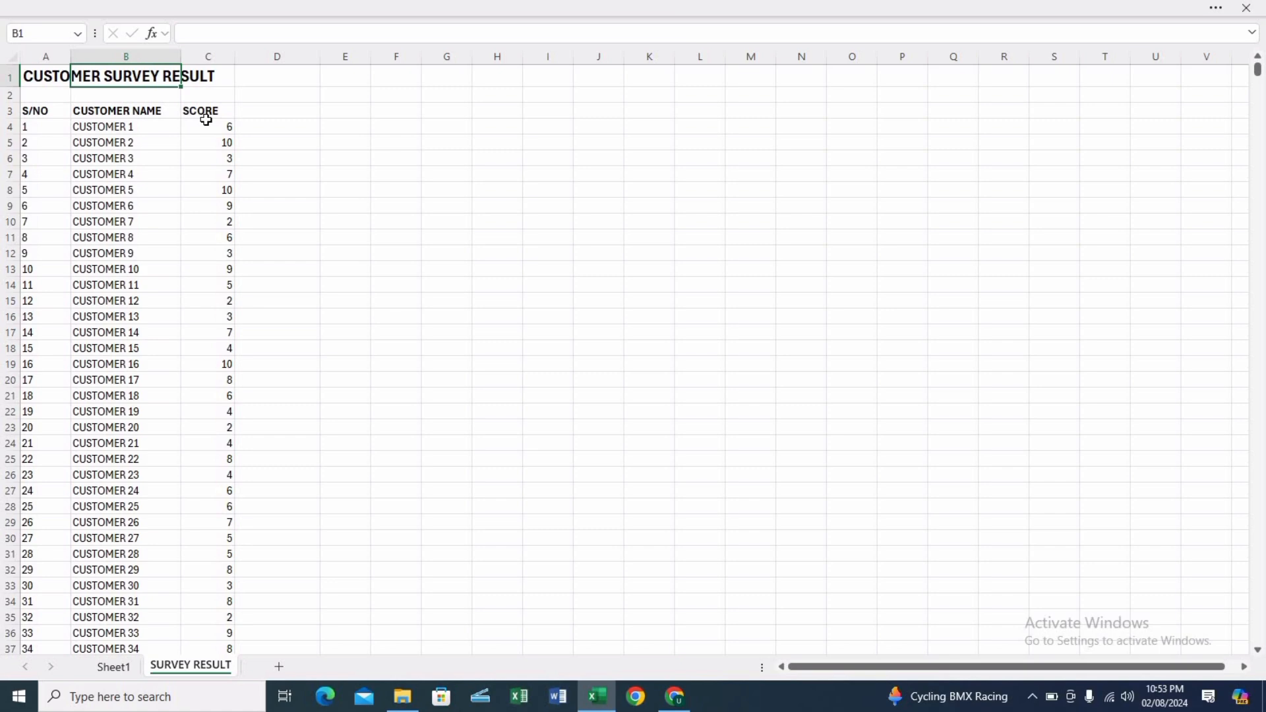
{"action": "left_click", "coordinate": [206, 122]}
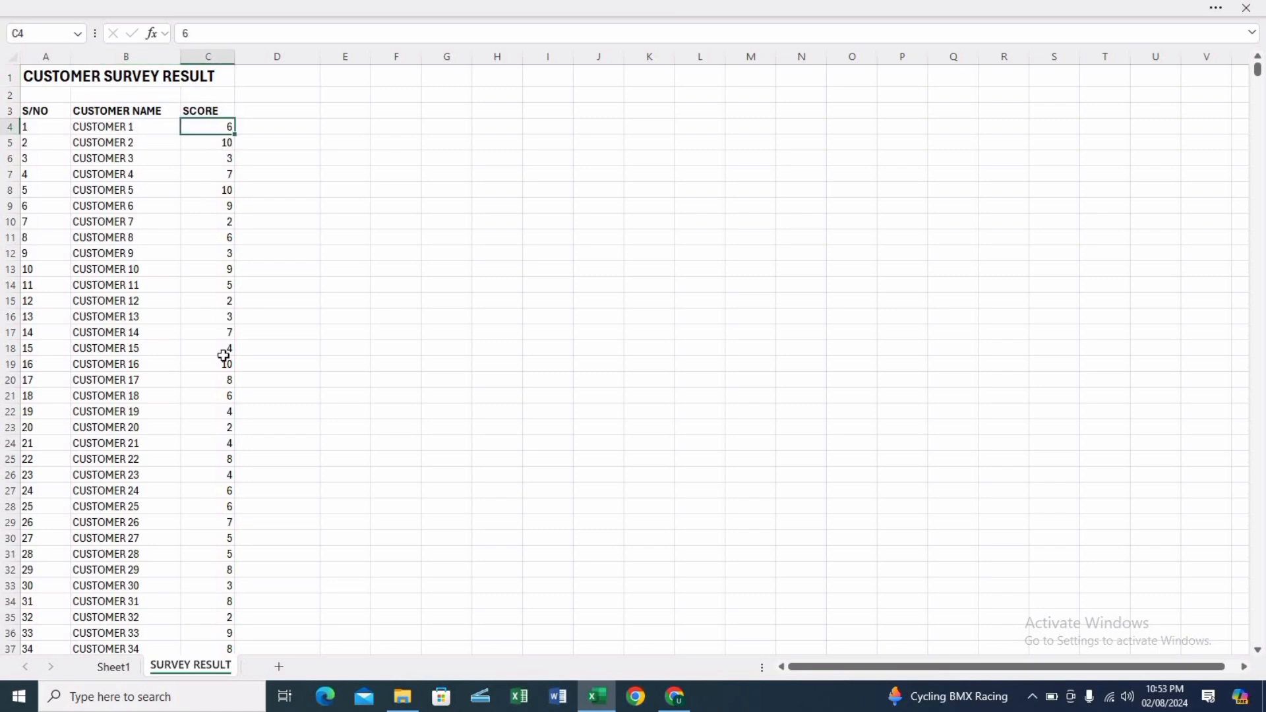
{"action": "key", "text": "ctrl+Page_Up"}
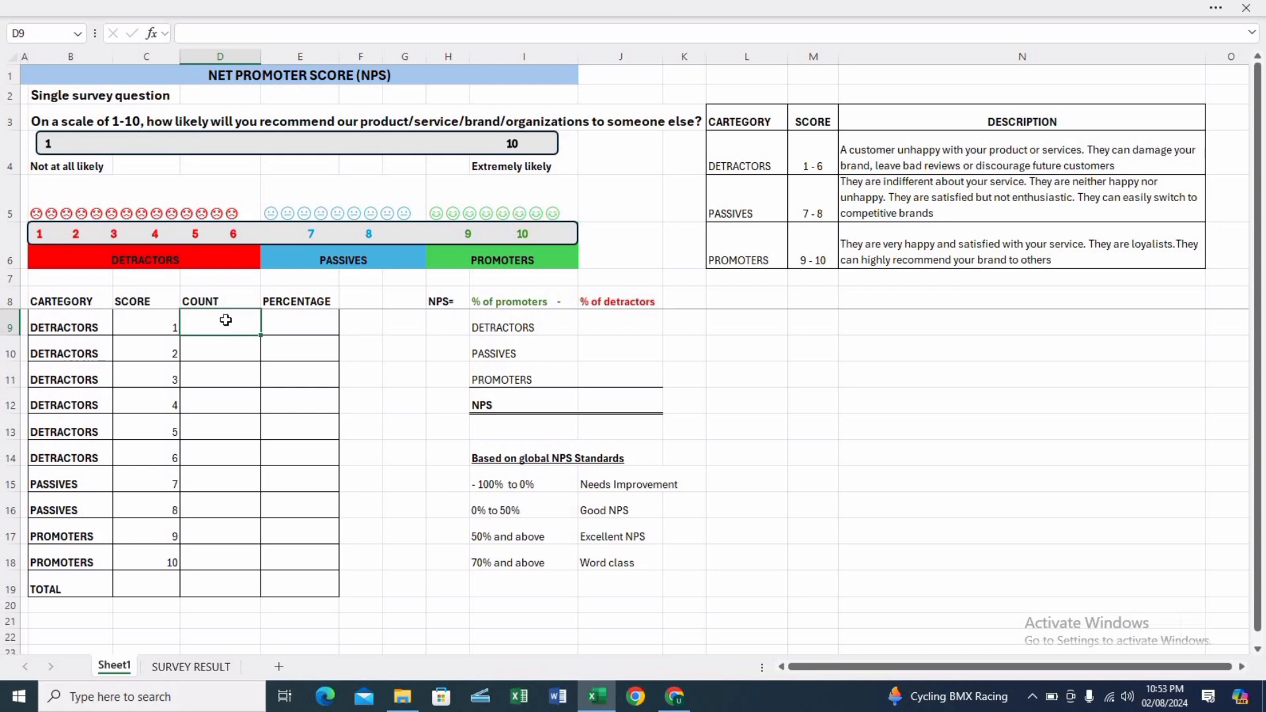
Start a COUNTIF formula in D9 with the absolute range 'SURVEY RESULT'!$C$4:$C$1263.
{"action": "type", "text": "="}
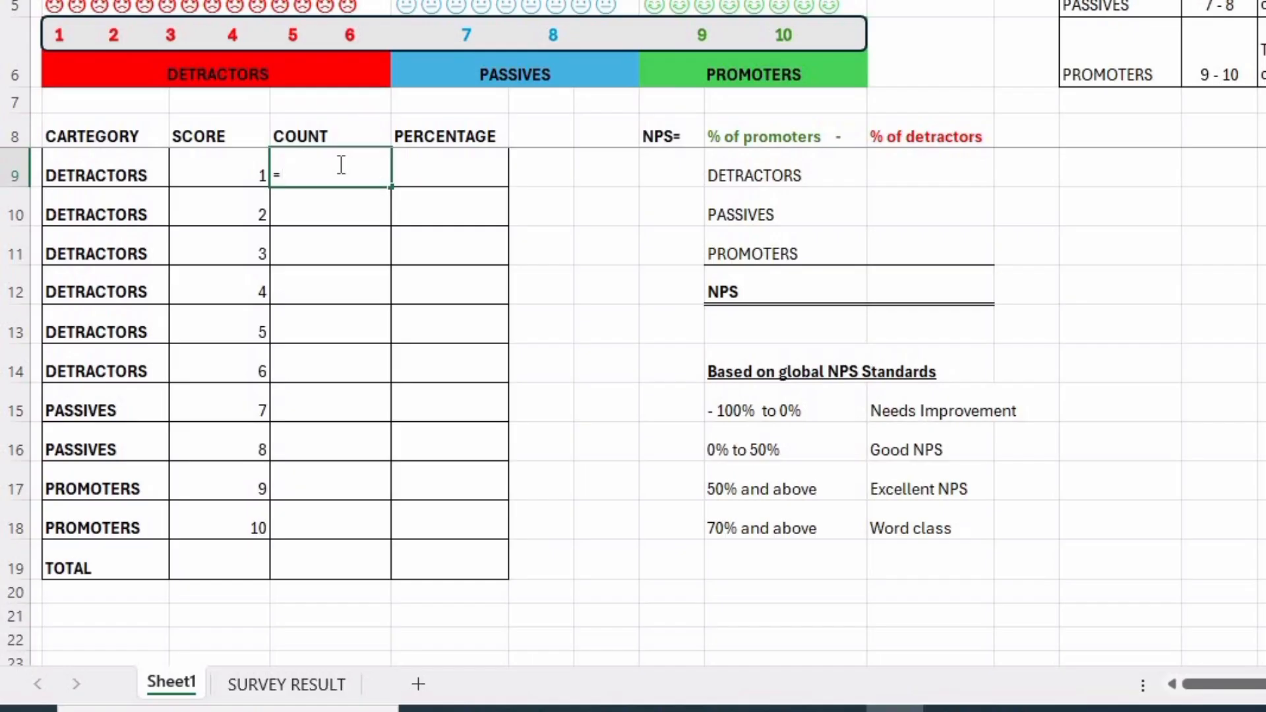
{"action": "type", "text": "COUNT"}
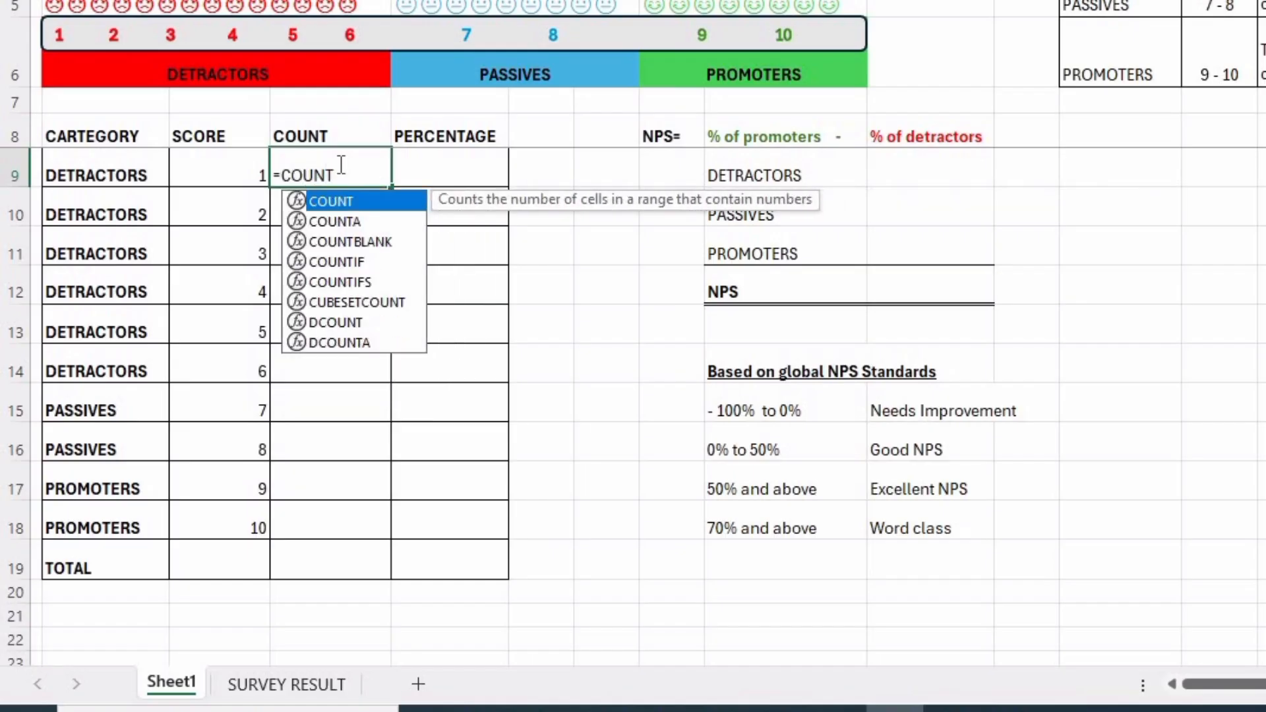
{"action": "type", "text": "IF"}
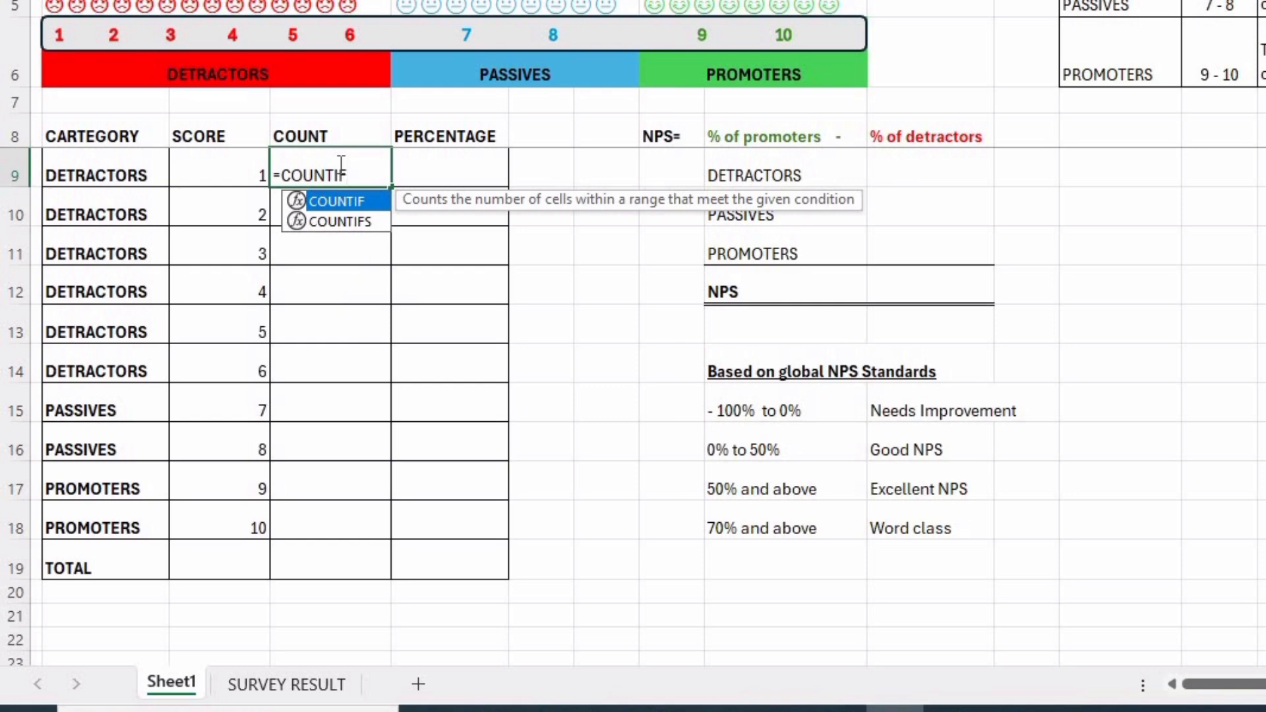
{"action": "key", "text": "Tab"}
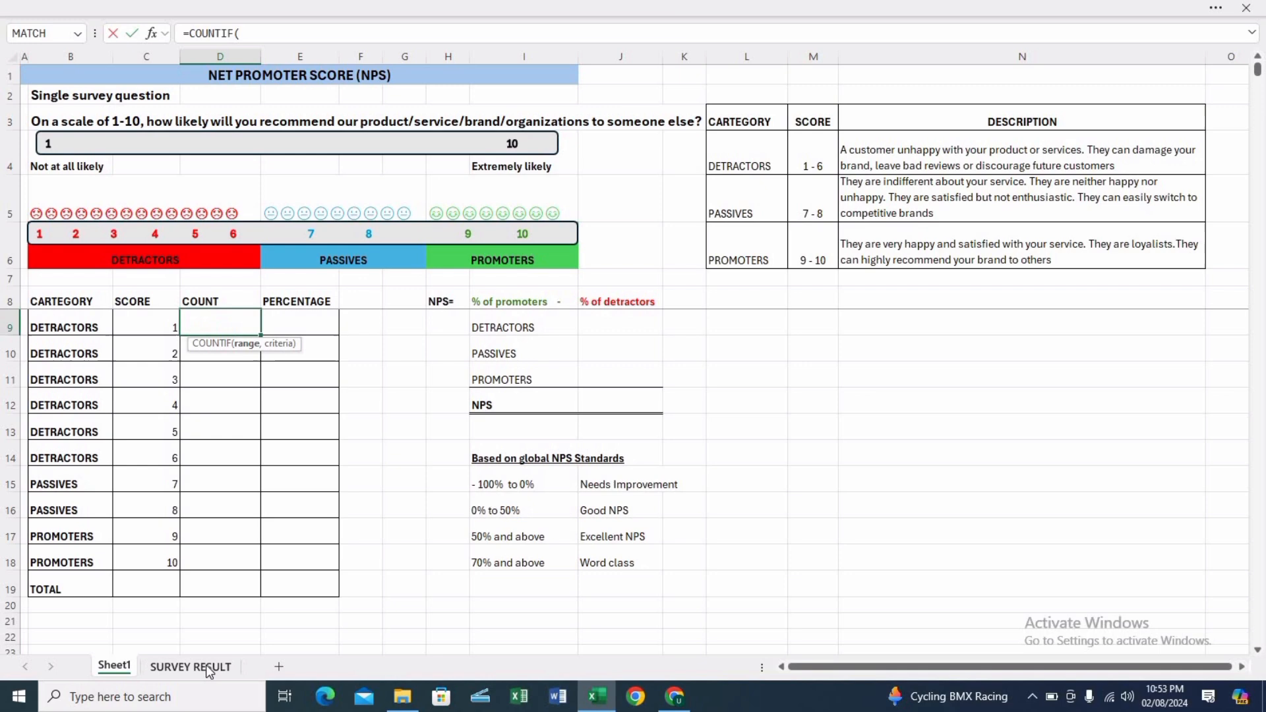
{"action": "left_click", "coordinate": [191, 667]}
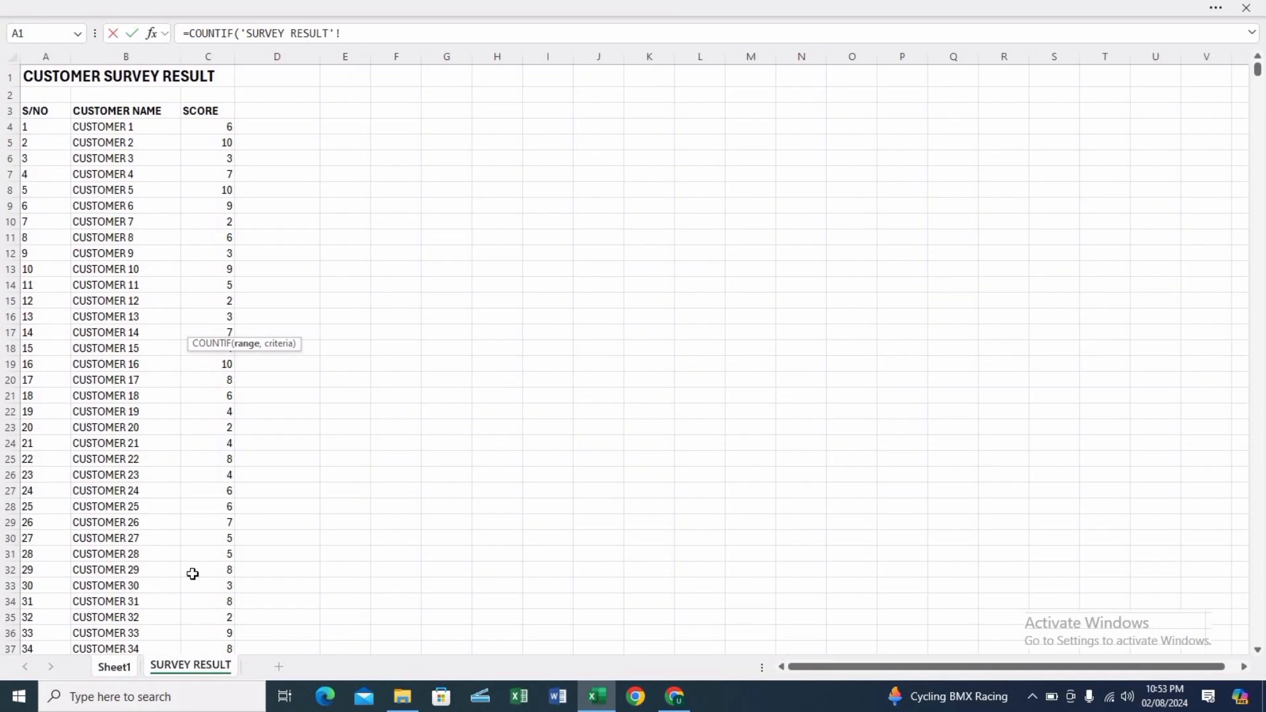
{"action": "left_click", "coordinate": [217, 127]}
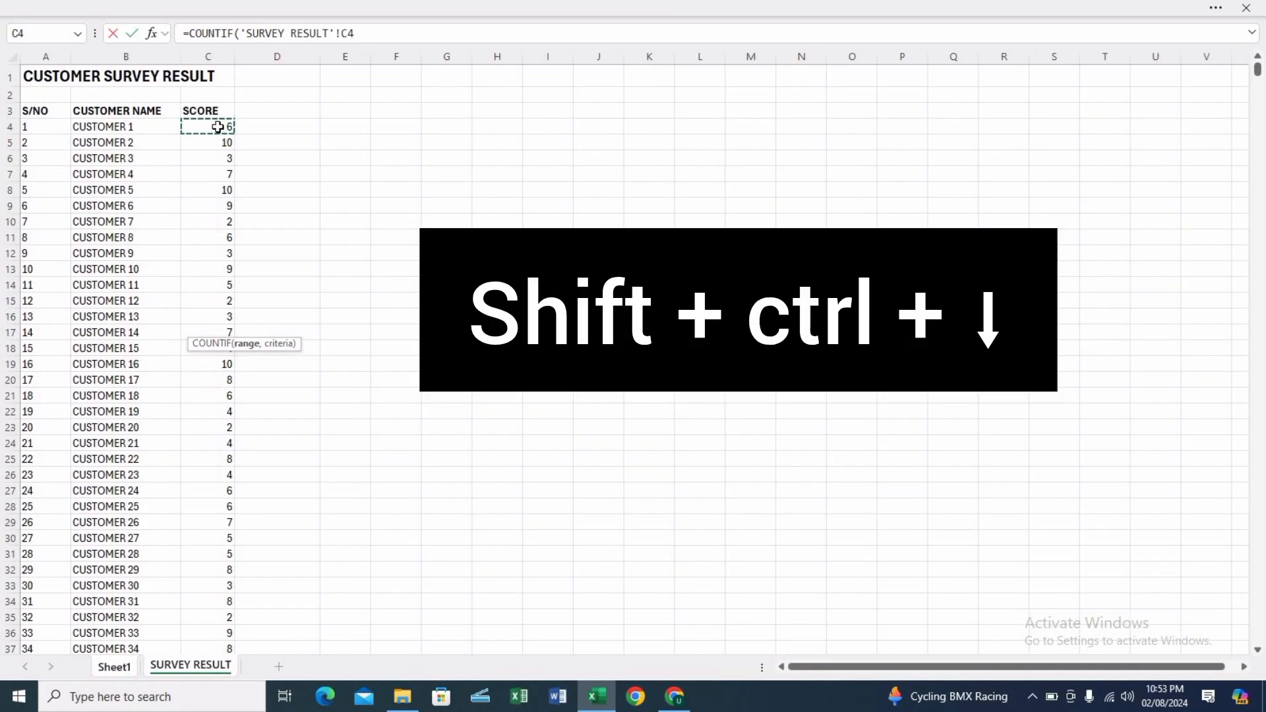
{"action": "key", "text": "ctrl+shift+Down"}
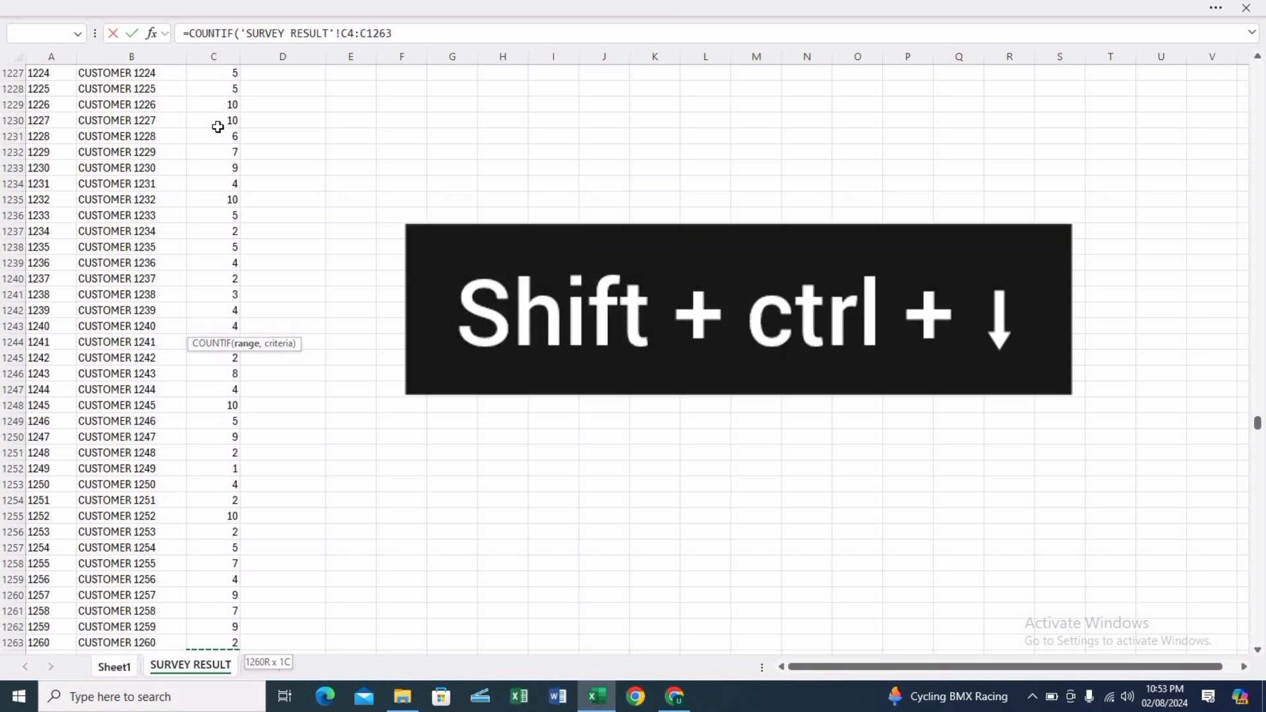
{"action": "key", "text": "F4"}
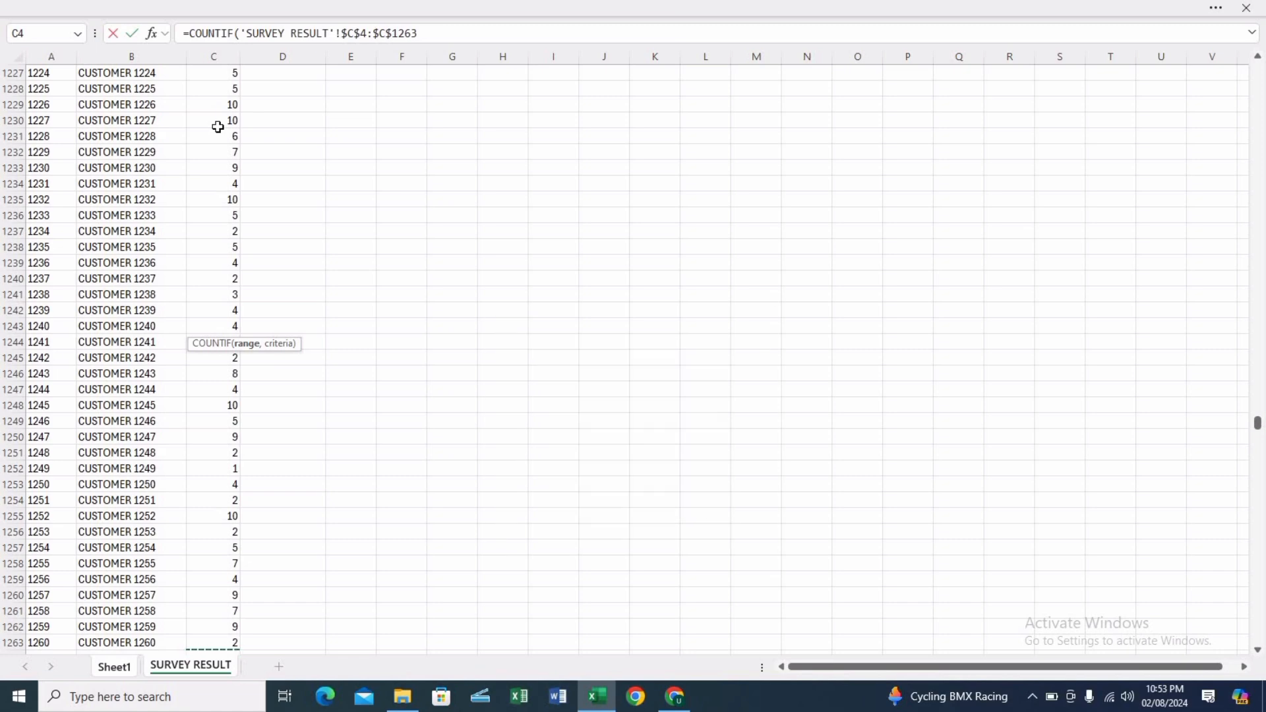
Complete the D9 COUNTIF formula with Sheet1!C9 as its criteria.
{"action": "type", "text": ","}
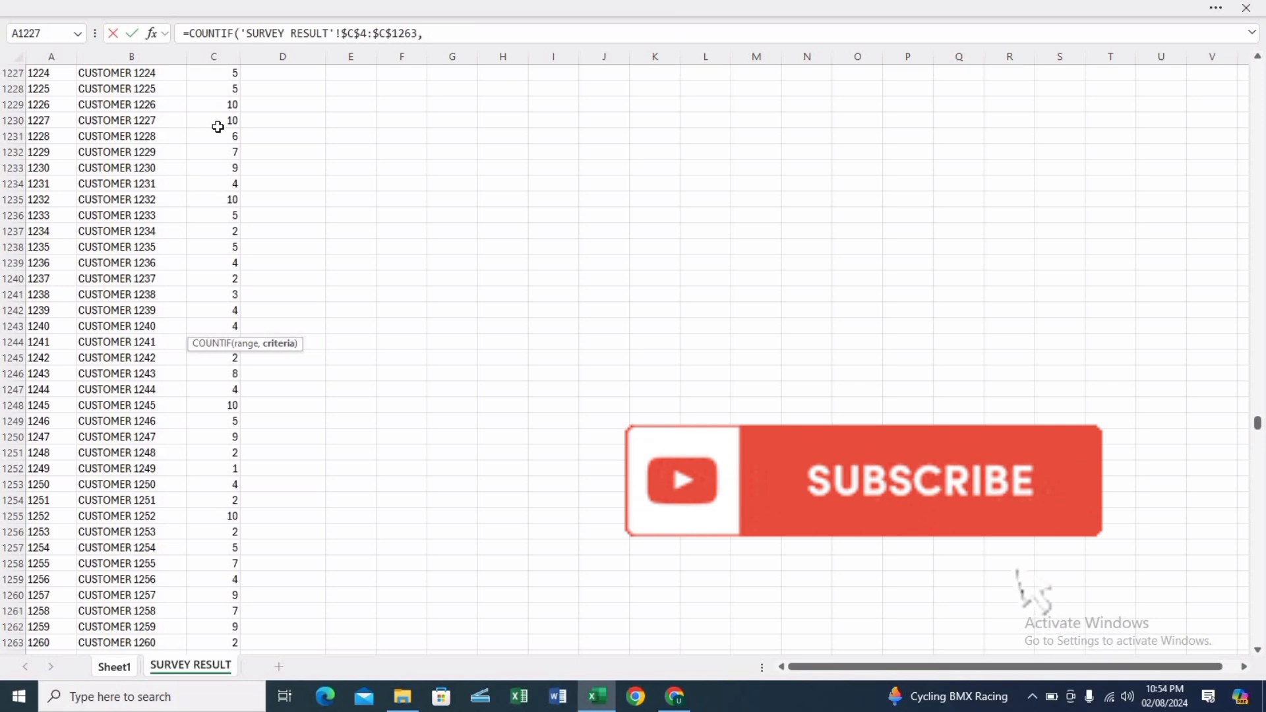
{"action": "left_click", "coordinate": [114, 668]}
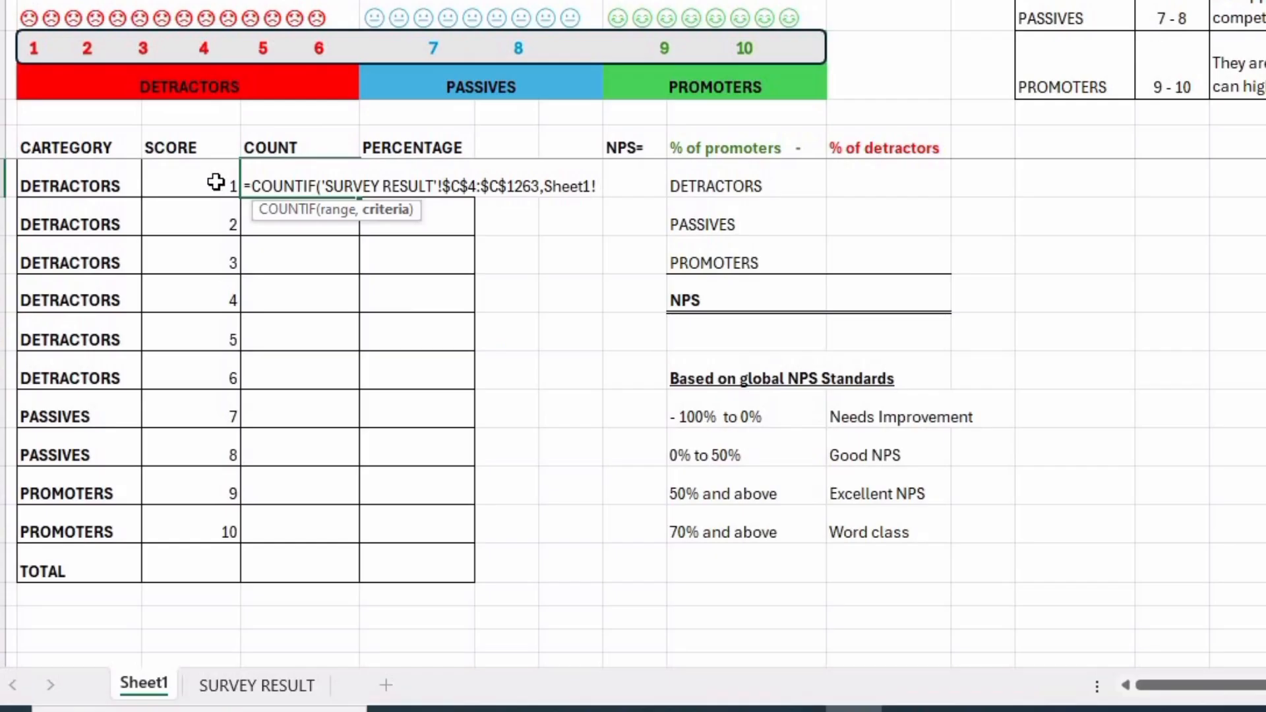
{"action": "left_click", "coordinate": [216, 182]}
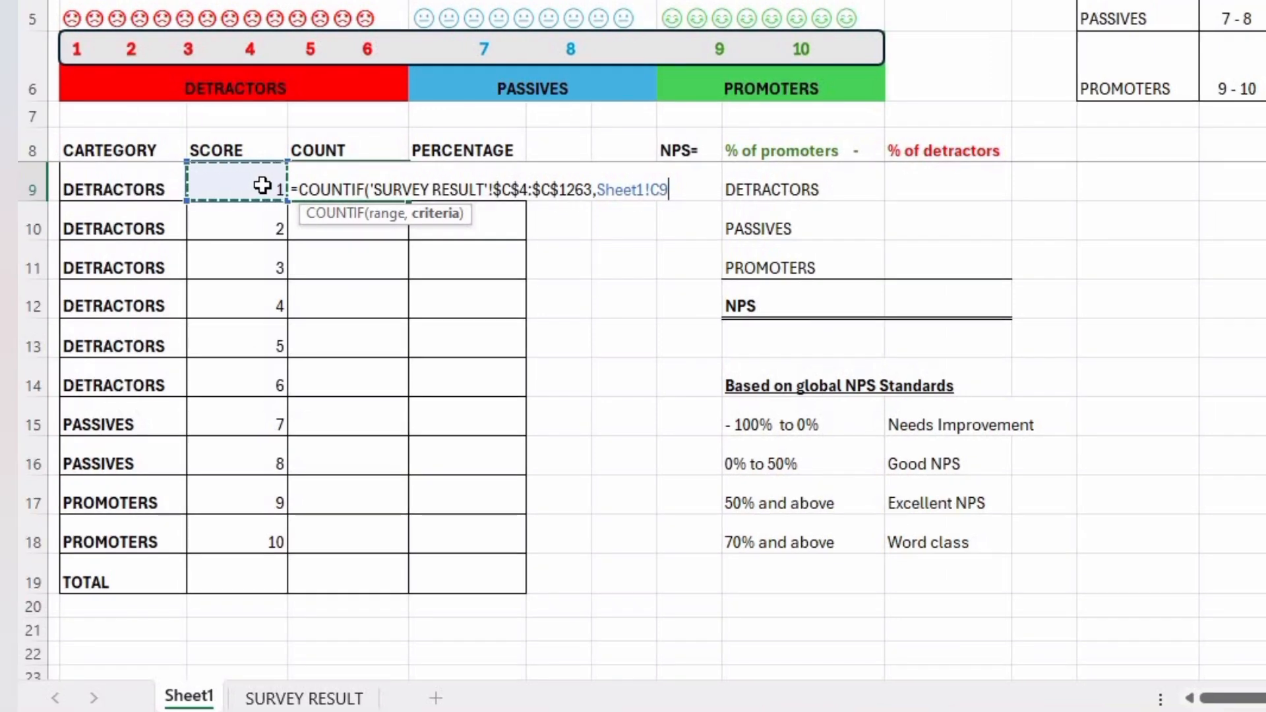
{"action": "type", "text": ")"}
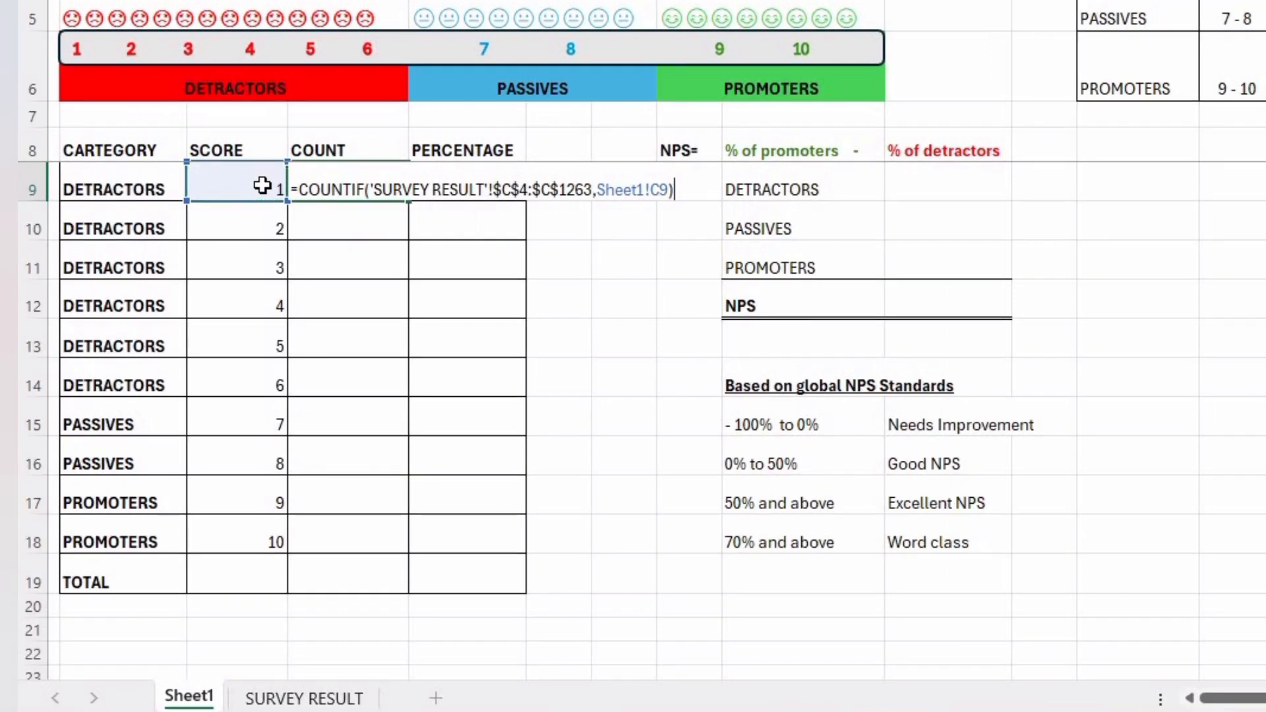
{"action": "key", "text": "Return"}
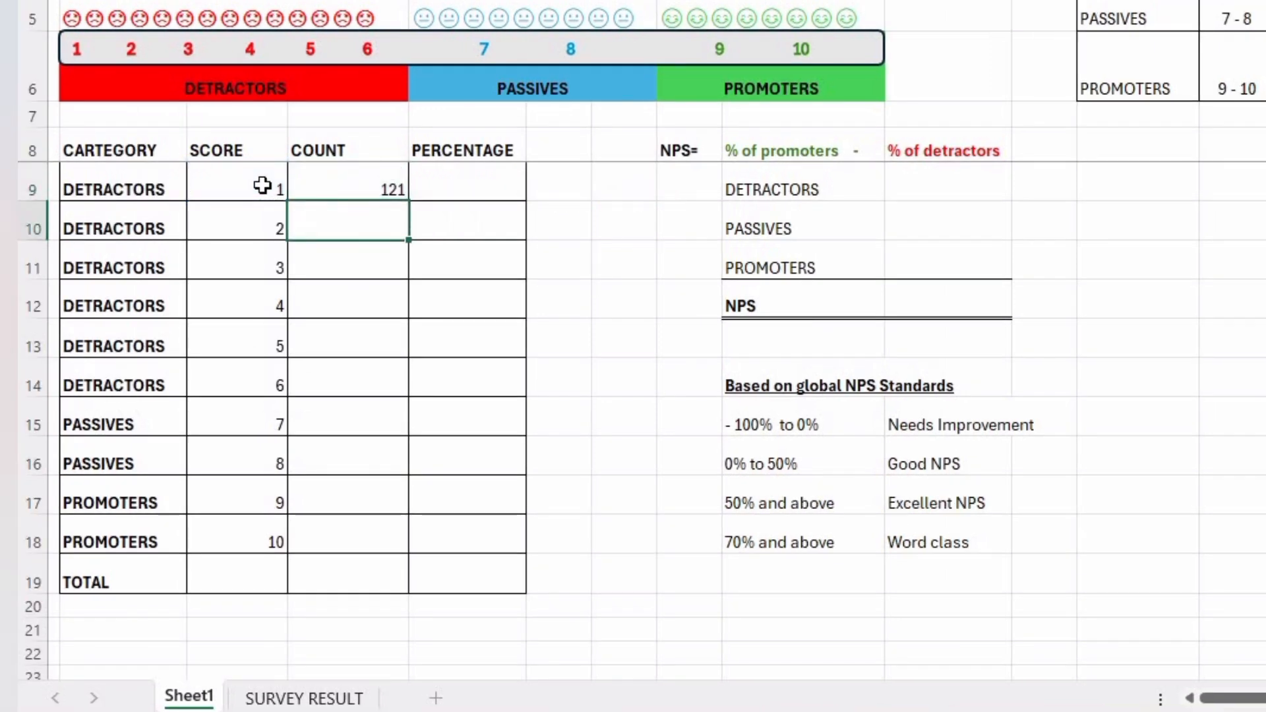
Fill the COUNTIF formula from D9 down to D18 so it covers scores 1 to 10.
{"action": "left_click", "coordinate": [374, 178]}
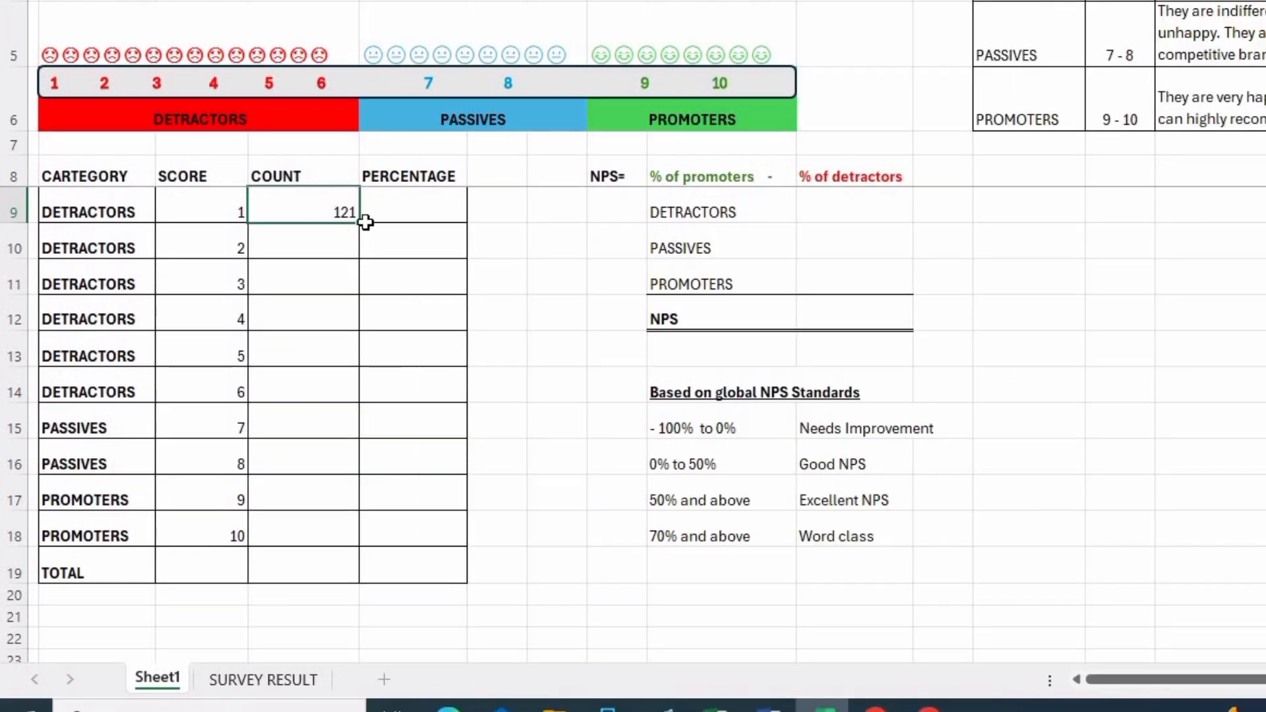
{"action": "left_click", "coordinate": [327, 238]}
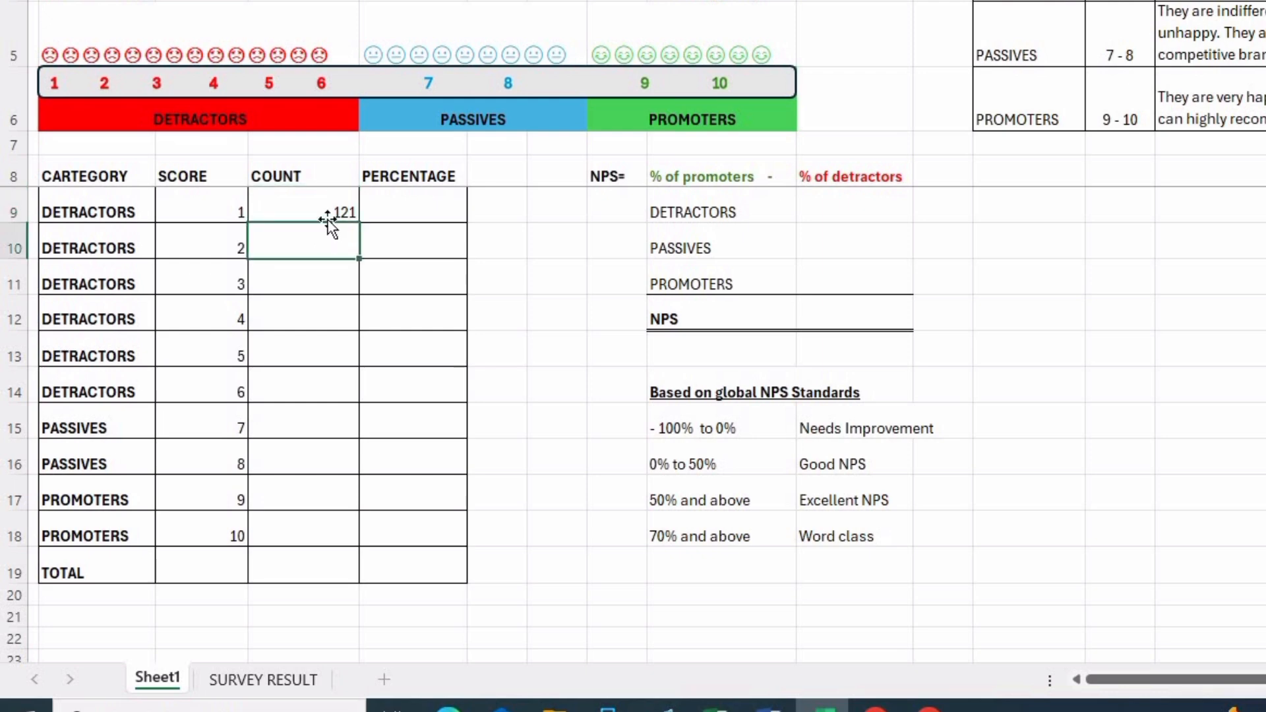
{"action": "left_click", "coordinate": [330, 211]}
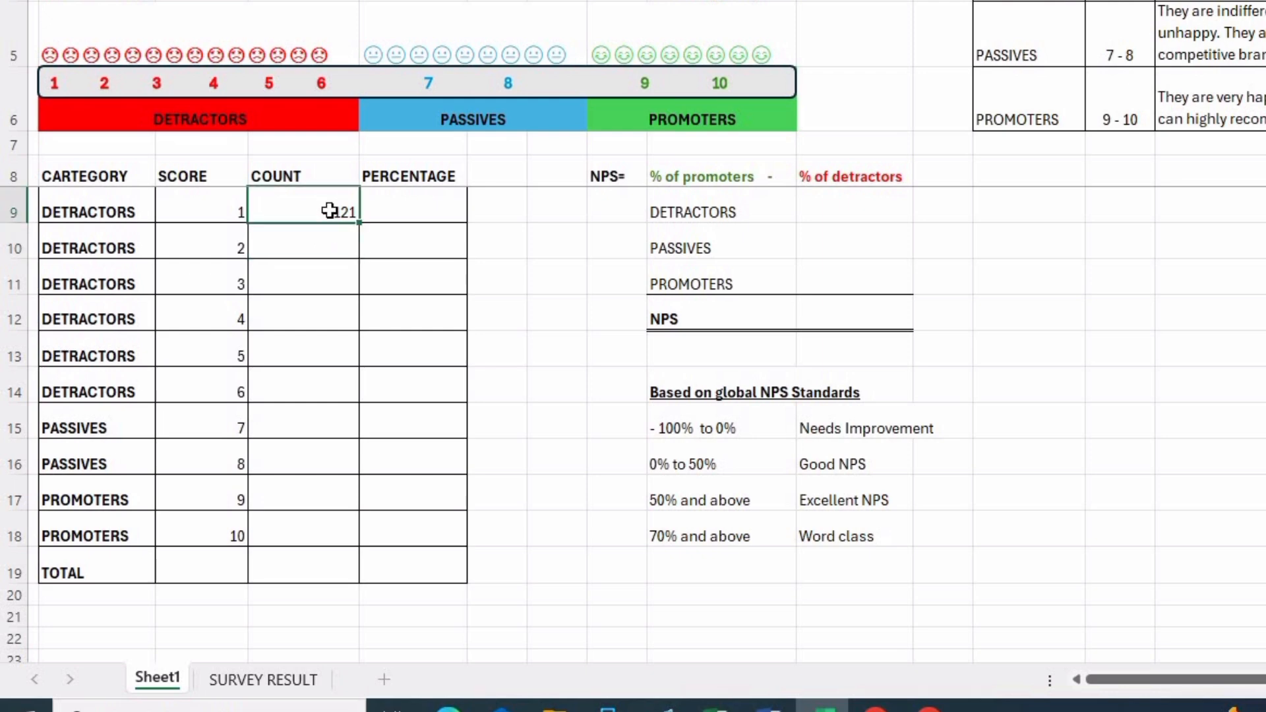
{"action": "key", "text": "shift+Down"}
{"action": "key", "text": "shift+Down"}
{"action": "key", "text": "shift+Down"}
{"action": "key", "text": "shift+Down"}
{"action": "key", "text": "shift+Down"}
{"action": "key", "text": "shift+Down"}
{"action": "key", "text": "shift+Down"}
{"action": "key", "text": "shift+Down"}
{"action": "key", "text": "shift+Down"}
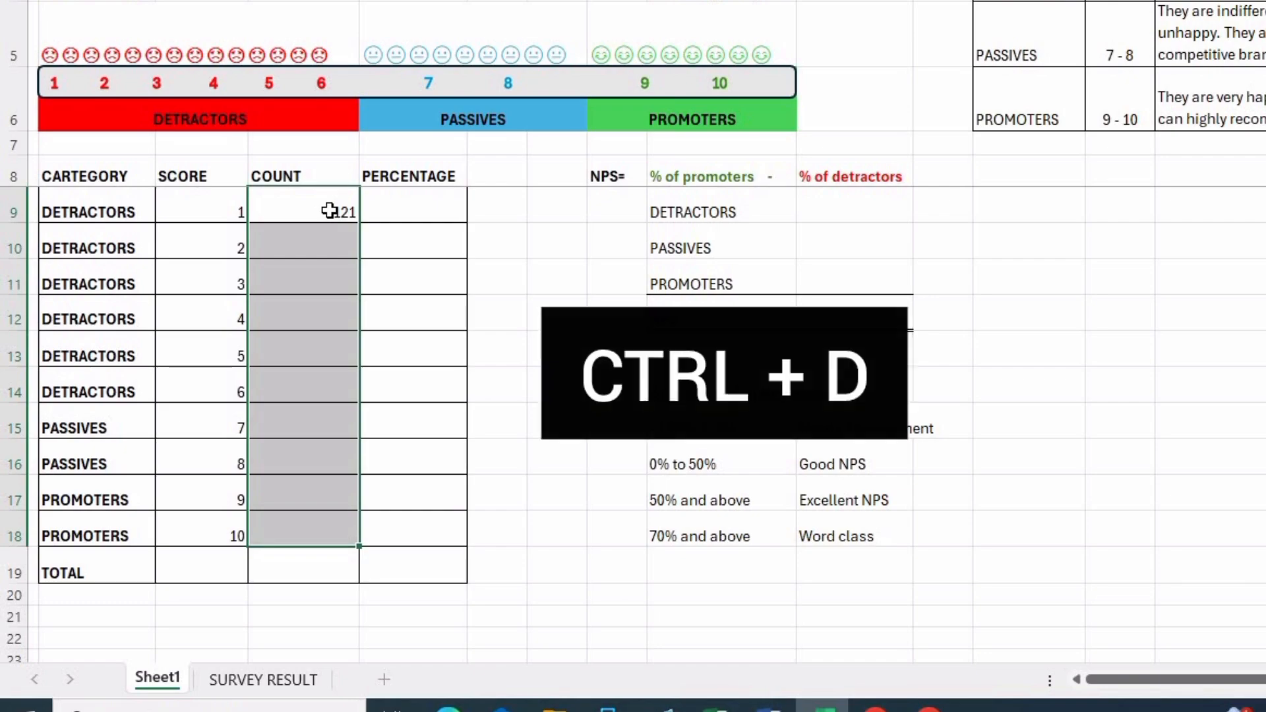
{"action": "key", "text": "ctrl+d"}
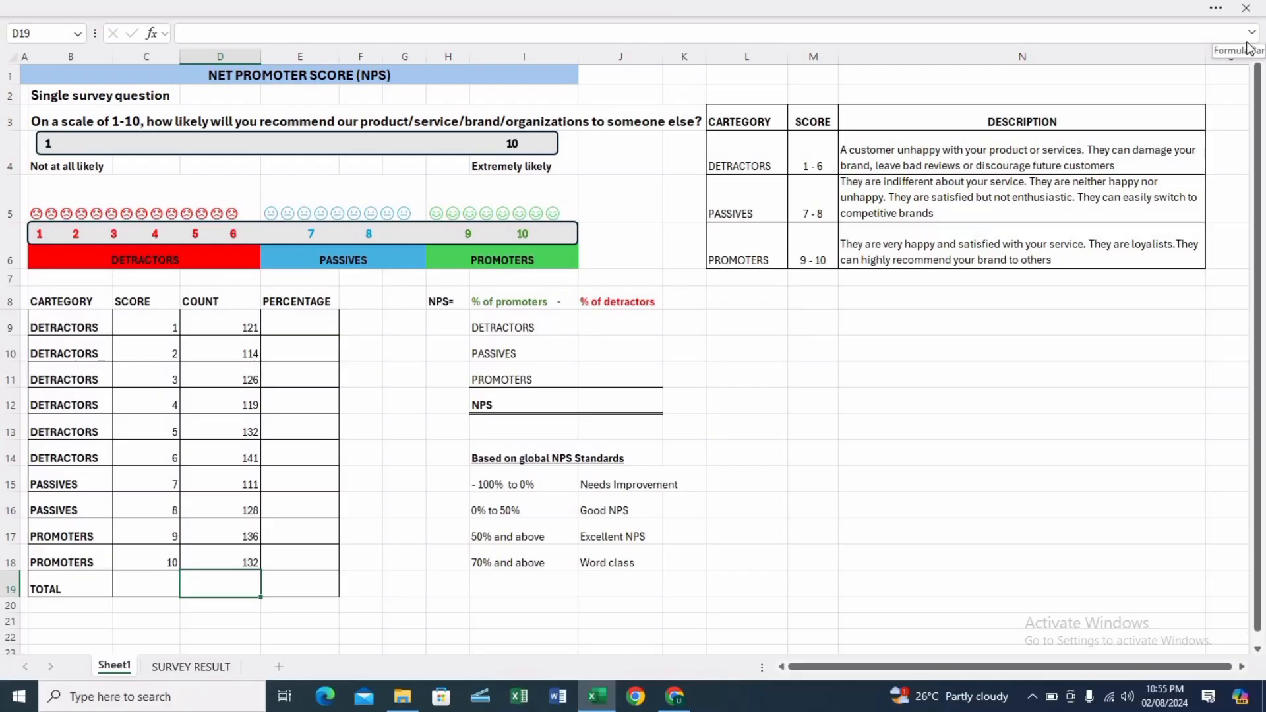
Switch the ribbon display from full-screen mode to Always show Ribbon.
{"action": "left_click", "coordinate": [1243, 9]}
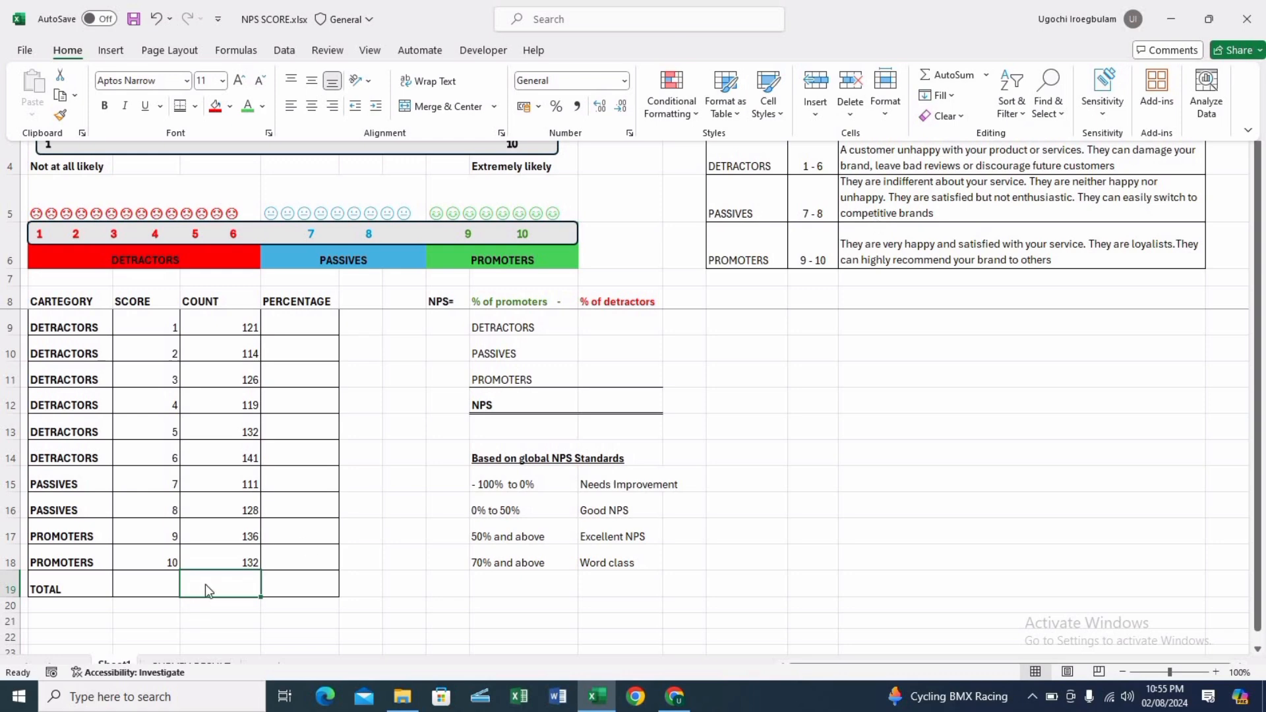
{"action": "key", "text": "ctrl+shift+F1"}
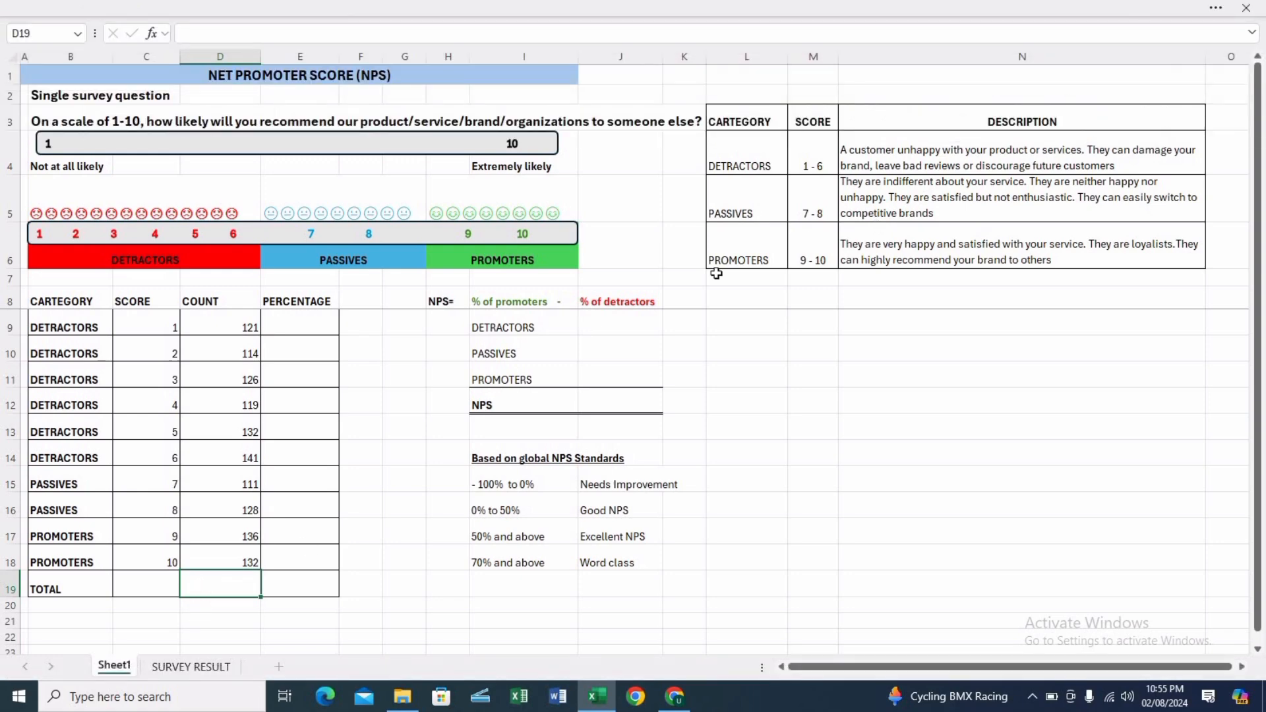
{"action": "left_click", "coordinate": [1216, 15]}
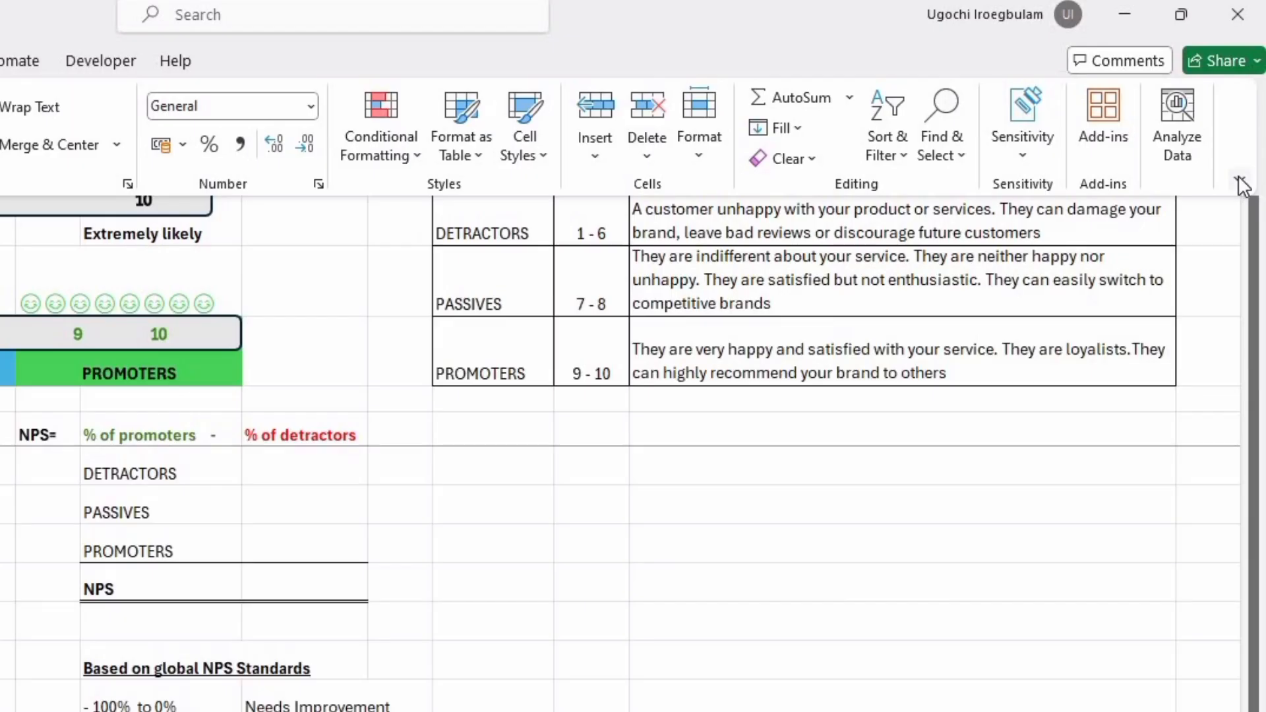
{"action": "left_click", "coordinate": [1240, 184]}
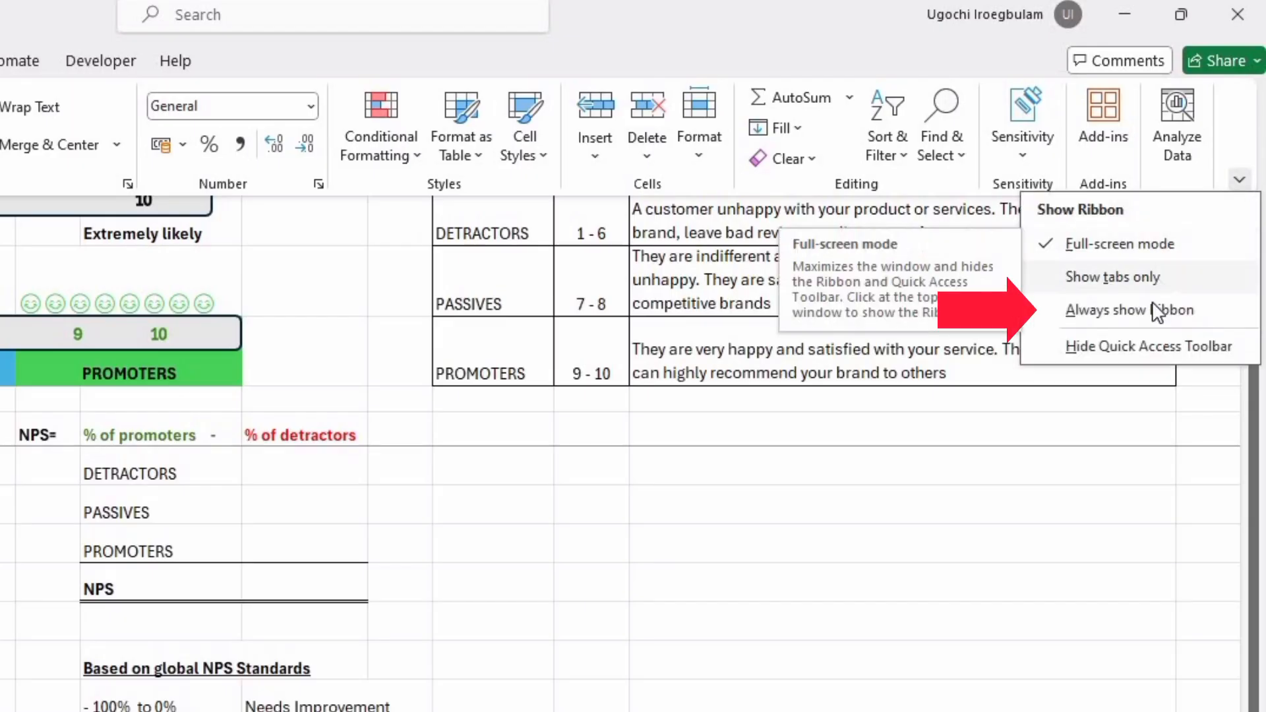
{"action": "left_click", "coordinate": [1129, 310]}
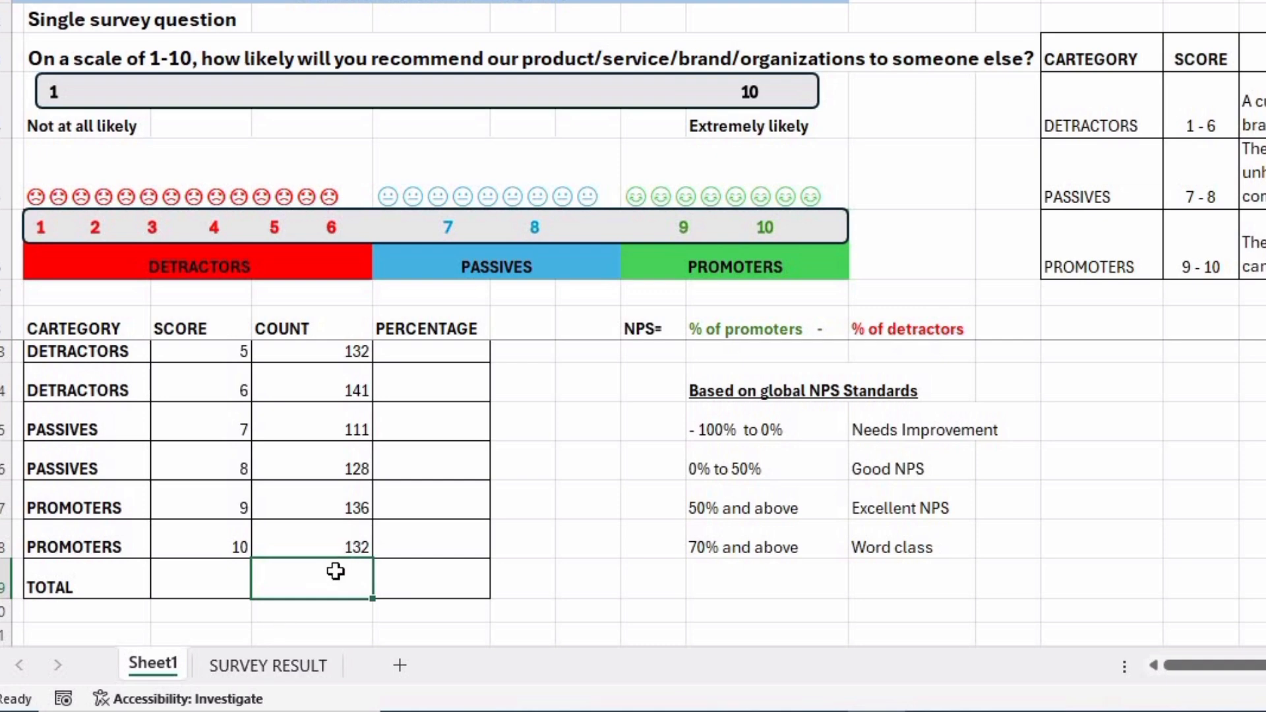
Total the COUNT column in D19 with =SUM(D9:D18).
{"action": "key", "text": "alt+="}
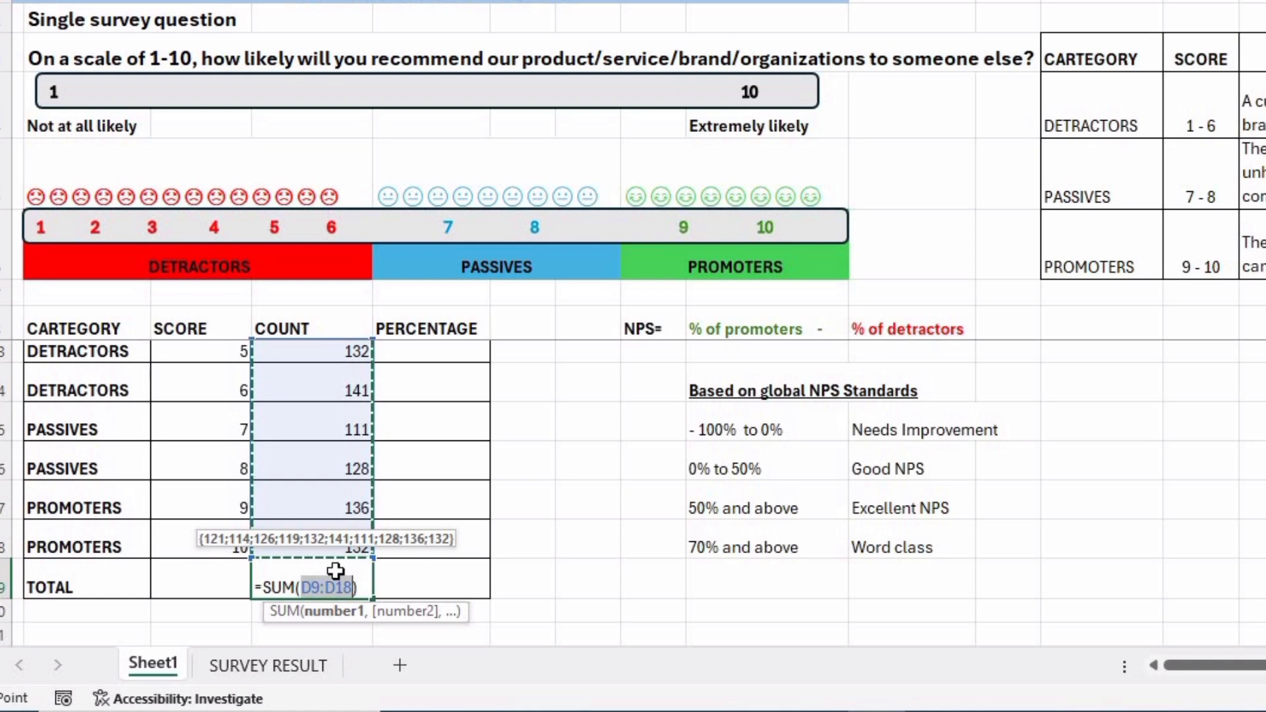
{"action": "key", "text": "Return"}
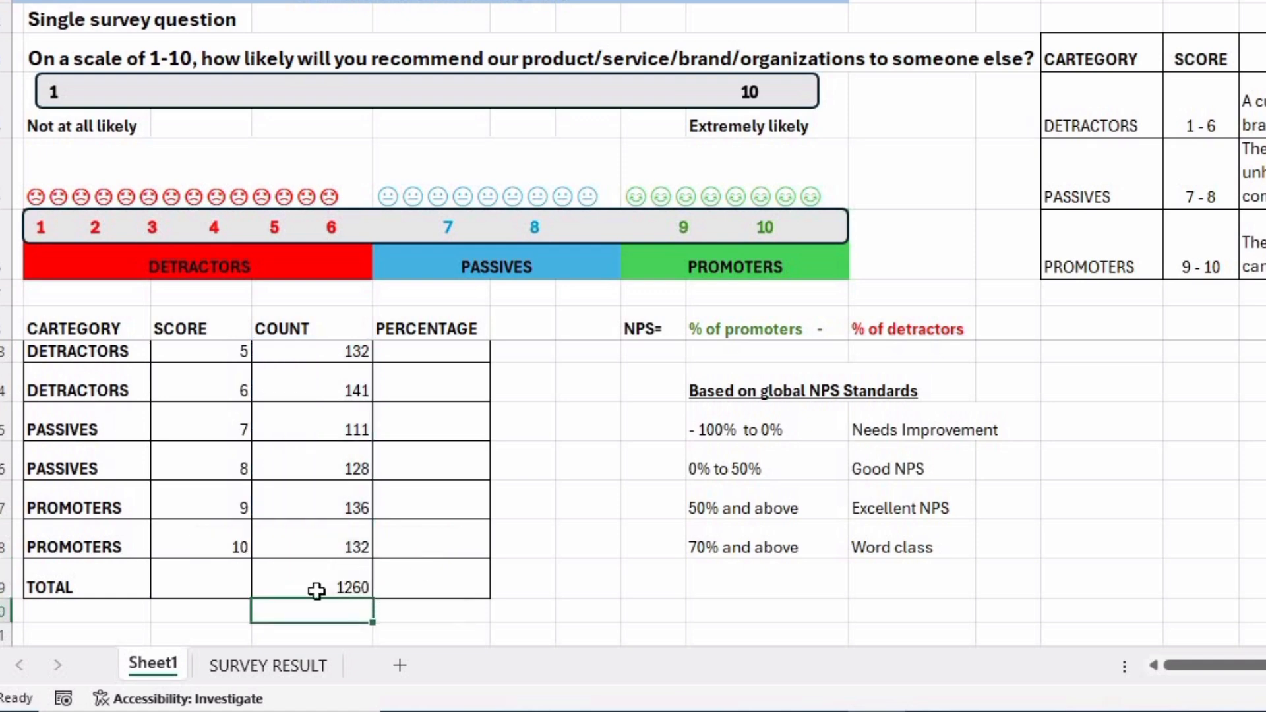
{"action": "left_click", "coordinate": [318, 590]}
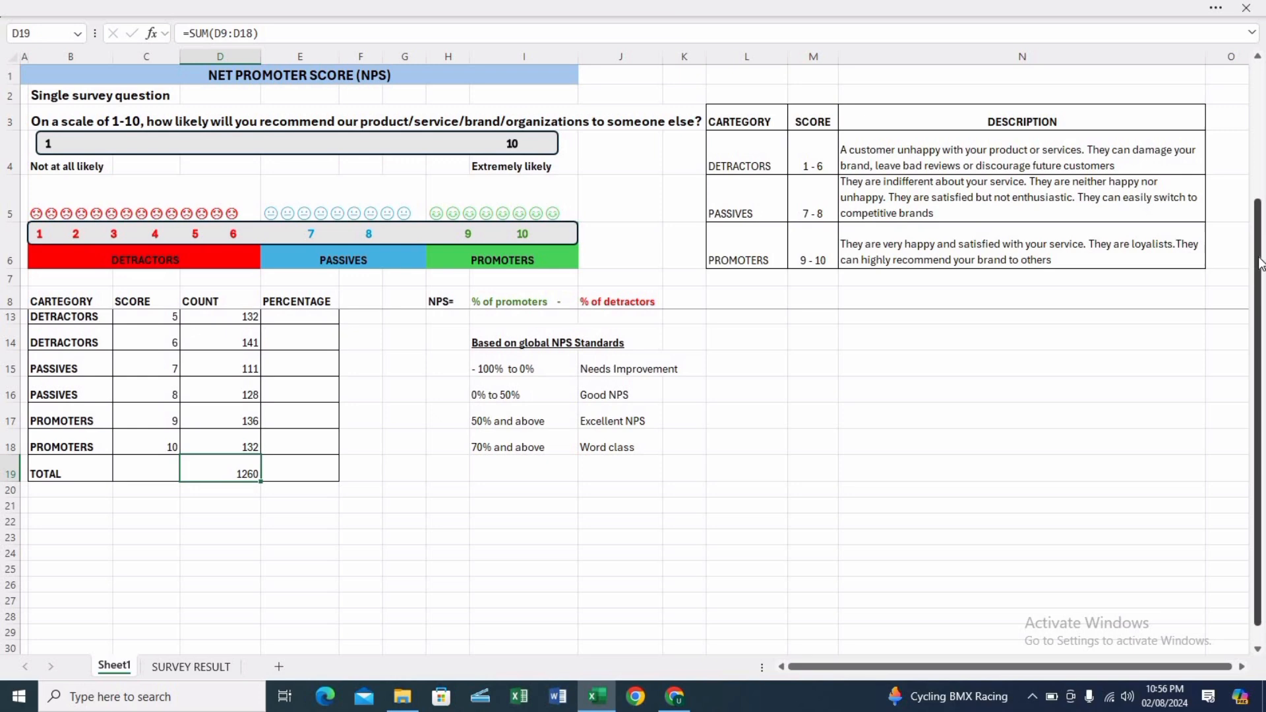
{"action": "left_click_drag", "start_coordinate": [1258, 258], "coordinate": [1263, 41]}
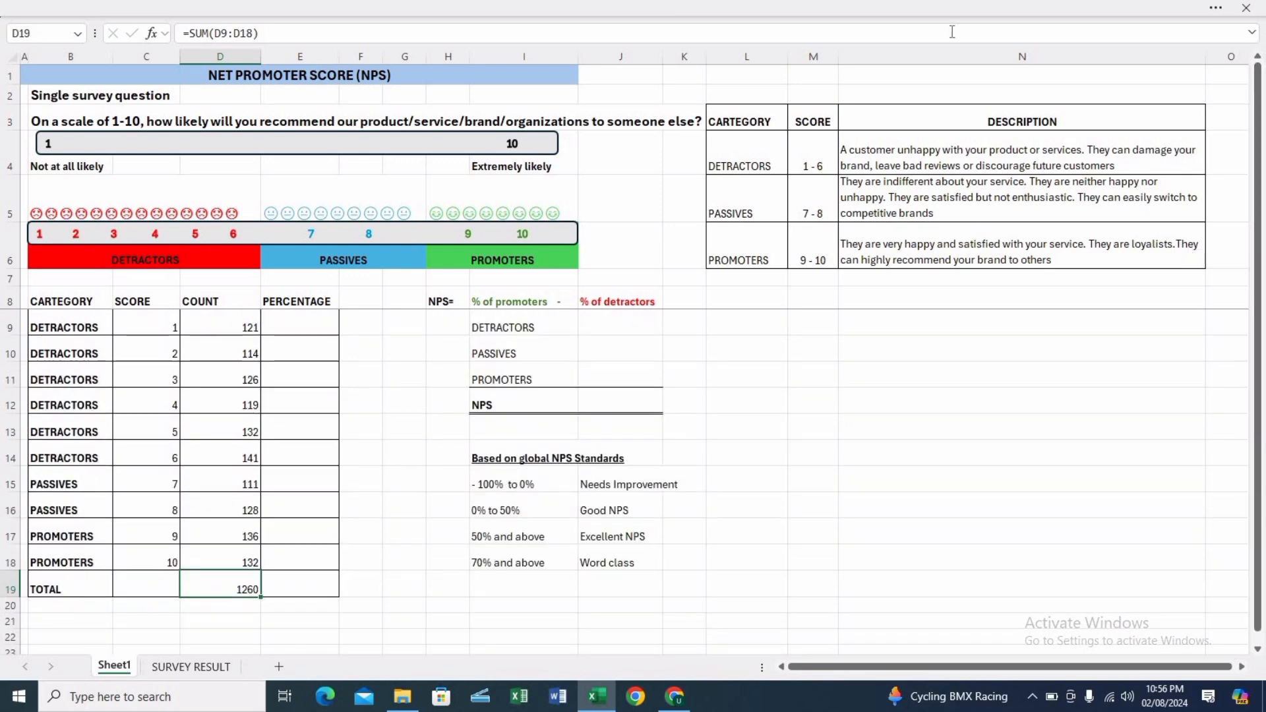
Enter =D9/$D$19 in E9 of the PERCENTAGE column and fill it down to E18.
{"action": "left_click", "coordinate": [316, 323]}
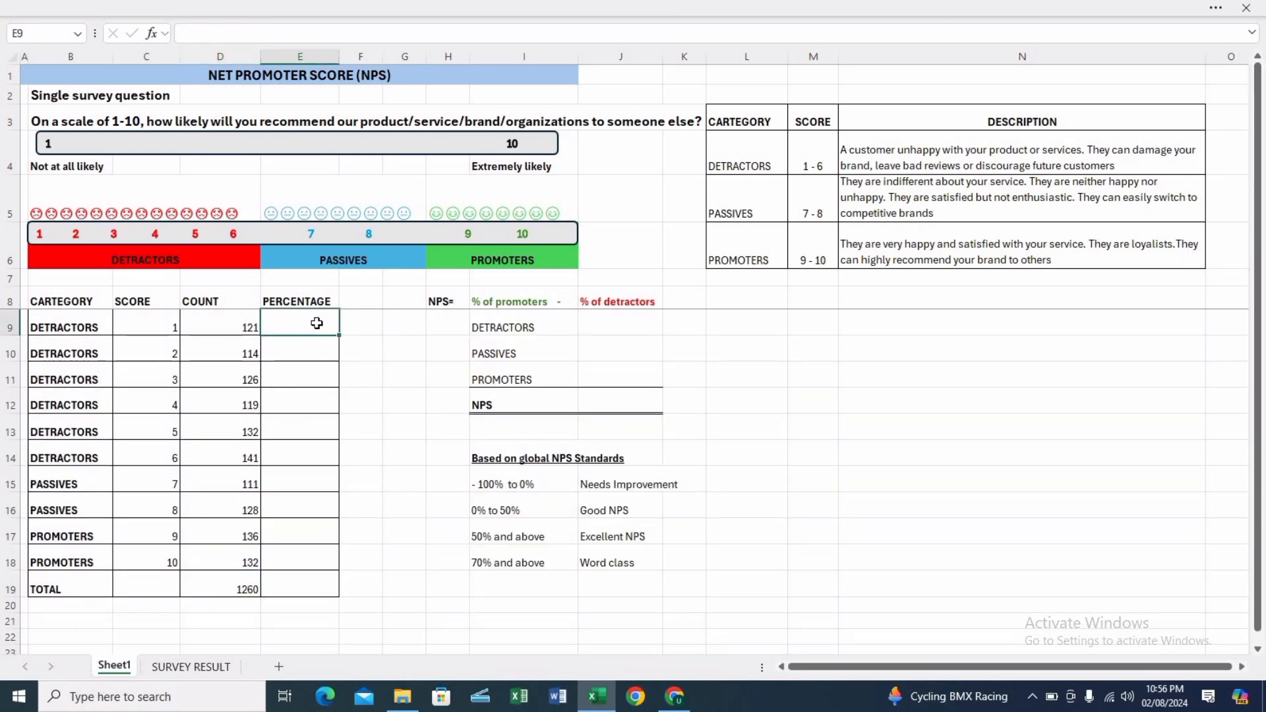
{"action": "type", "text": "="}
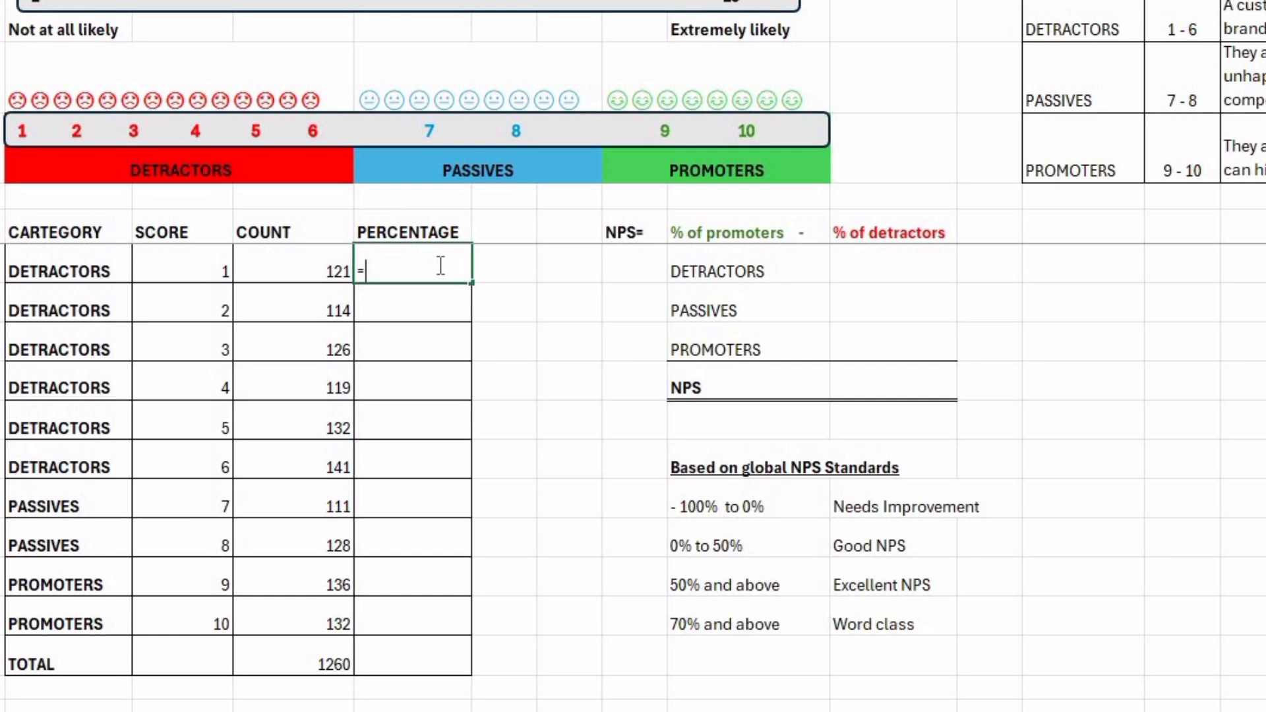
{"action": "left_click", "coordinate": [333, 266]}
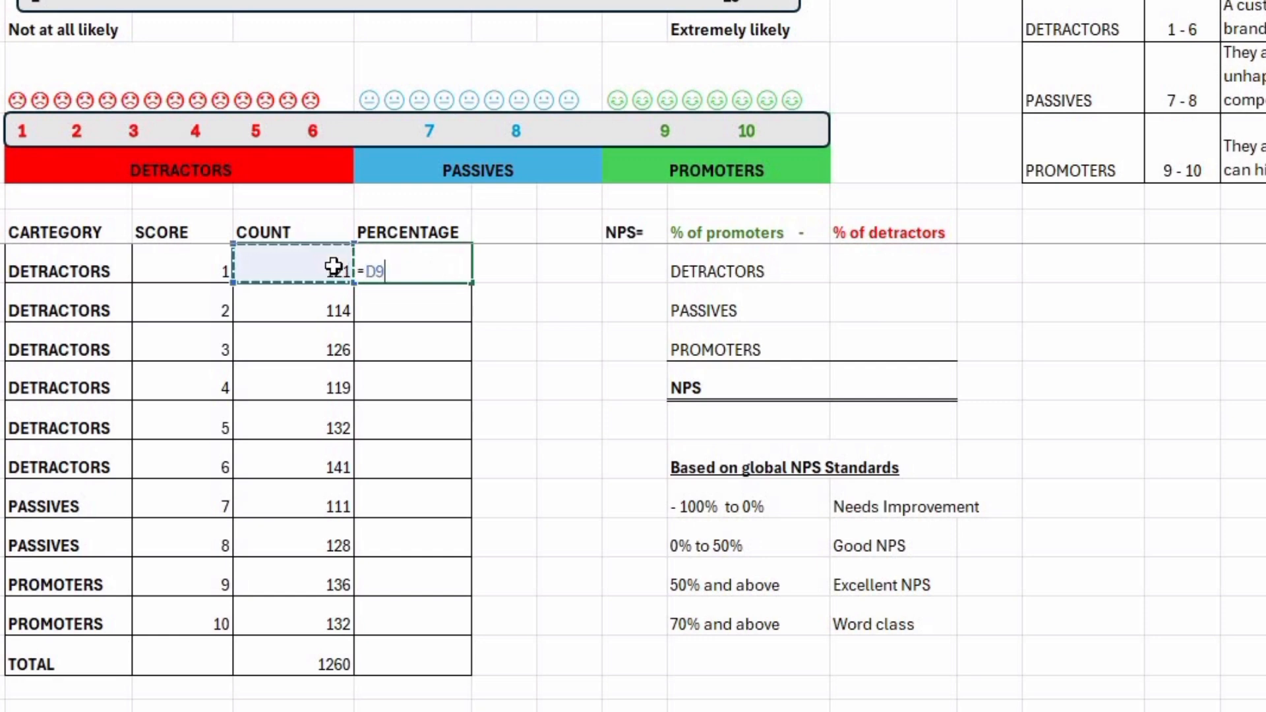
{"action": "type", "text": "/"}
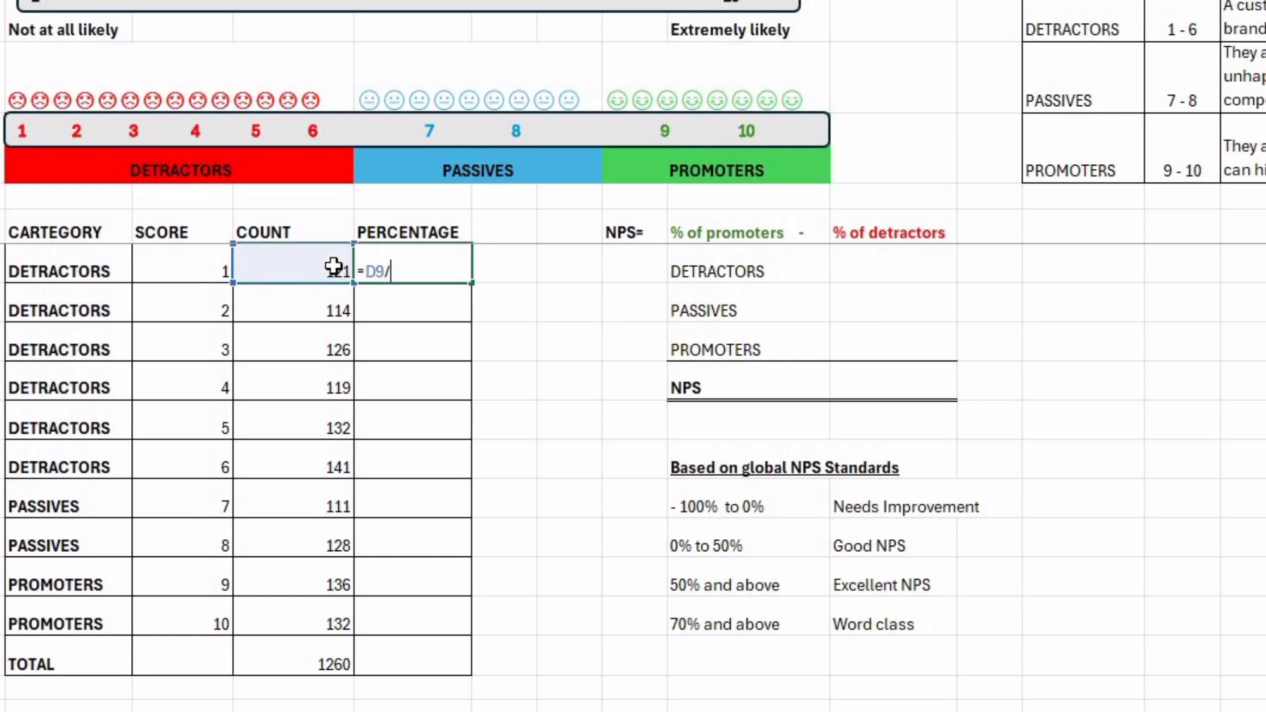
{"action": "left_click", "coordinate": [320, 664]}
{"action": "key", "text": "F4"}
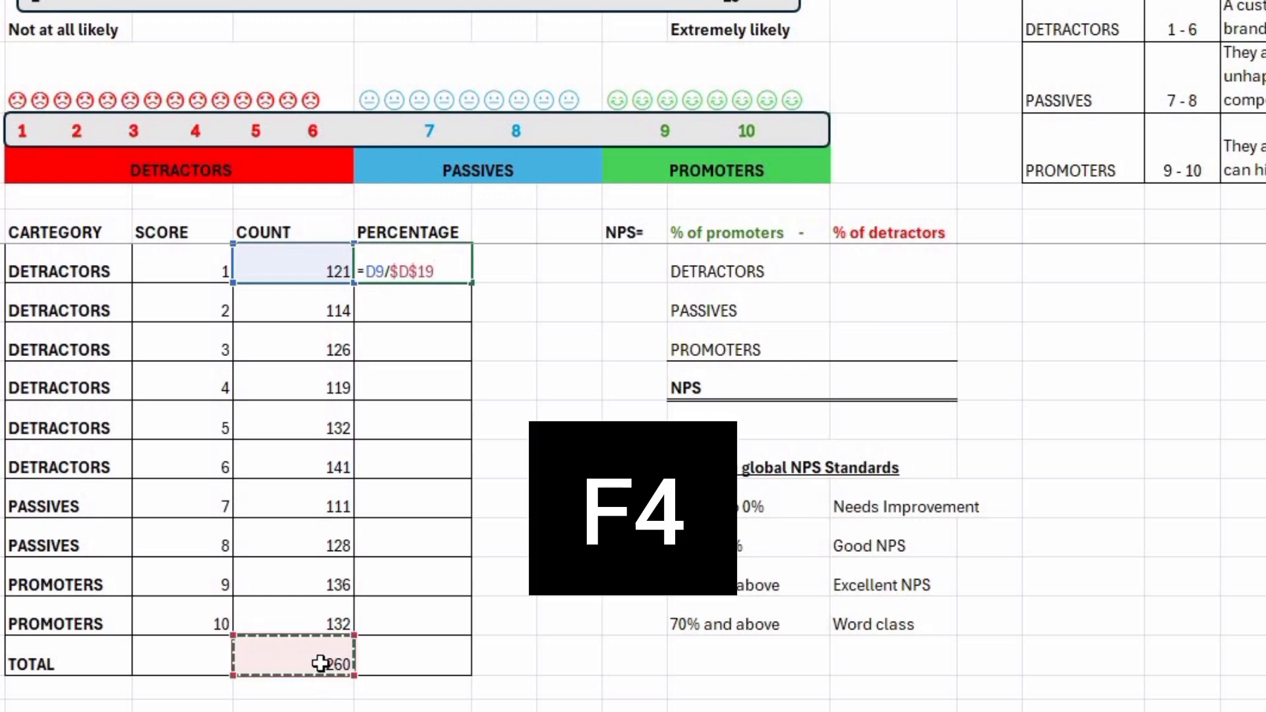
{"action": "key", "text": "Return"}
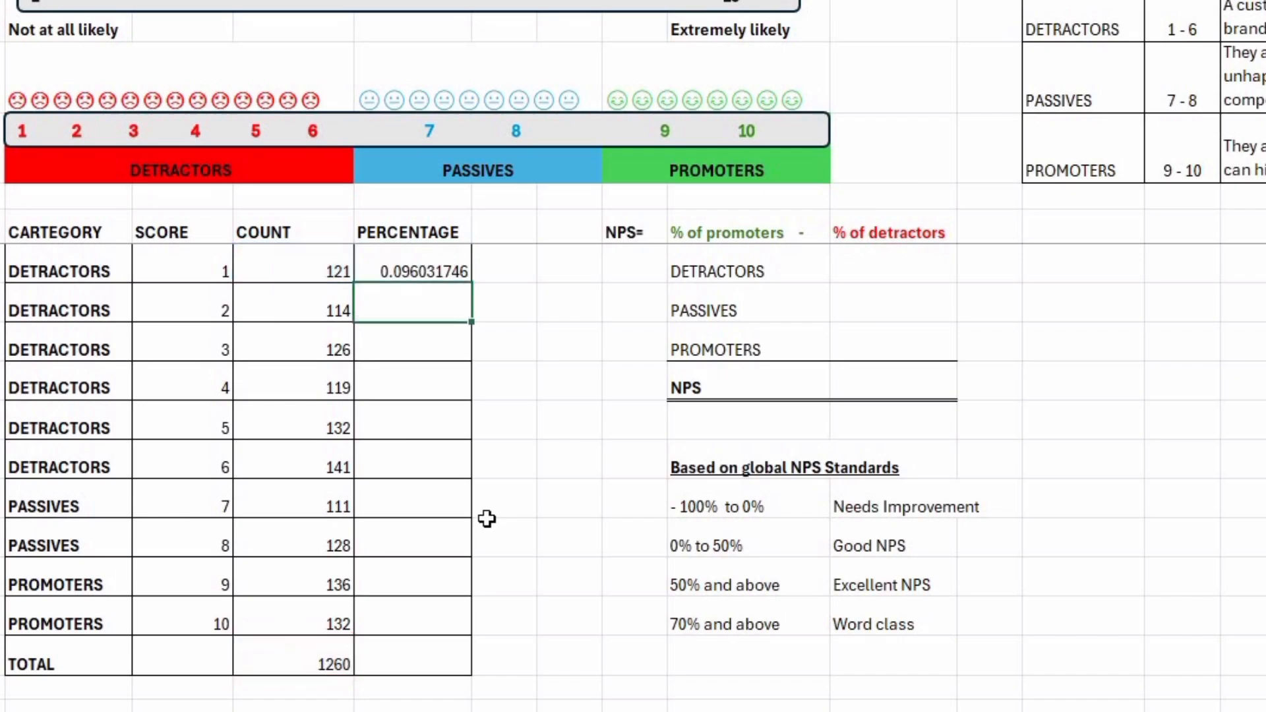
{"action": "key", "text": "shift+Down"}
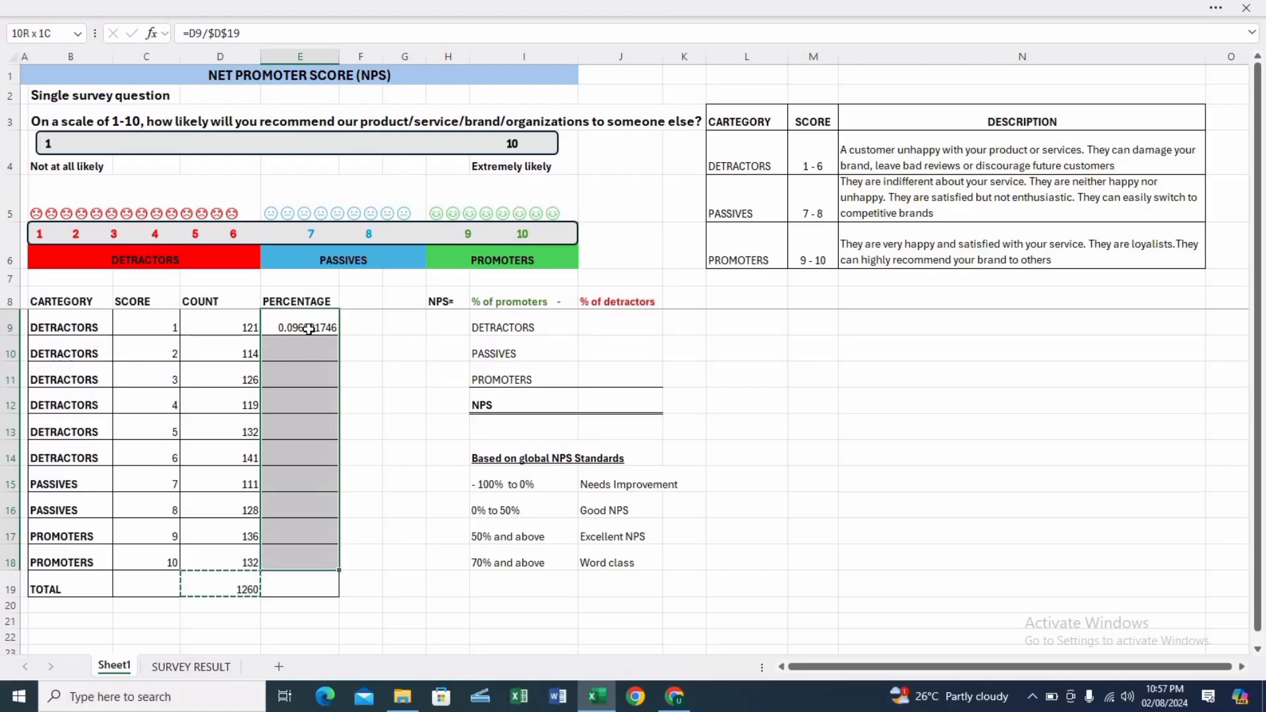
{"action": "key", "text": "ctrl+d"}
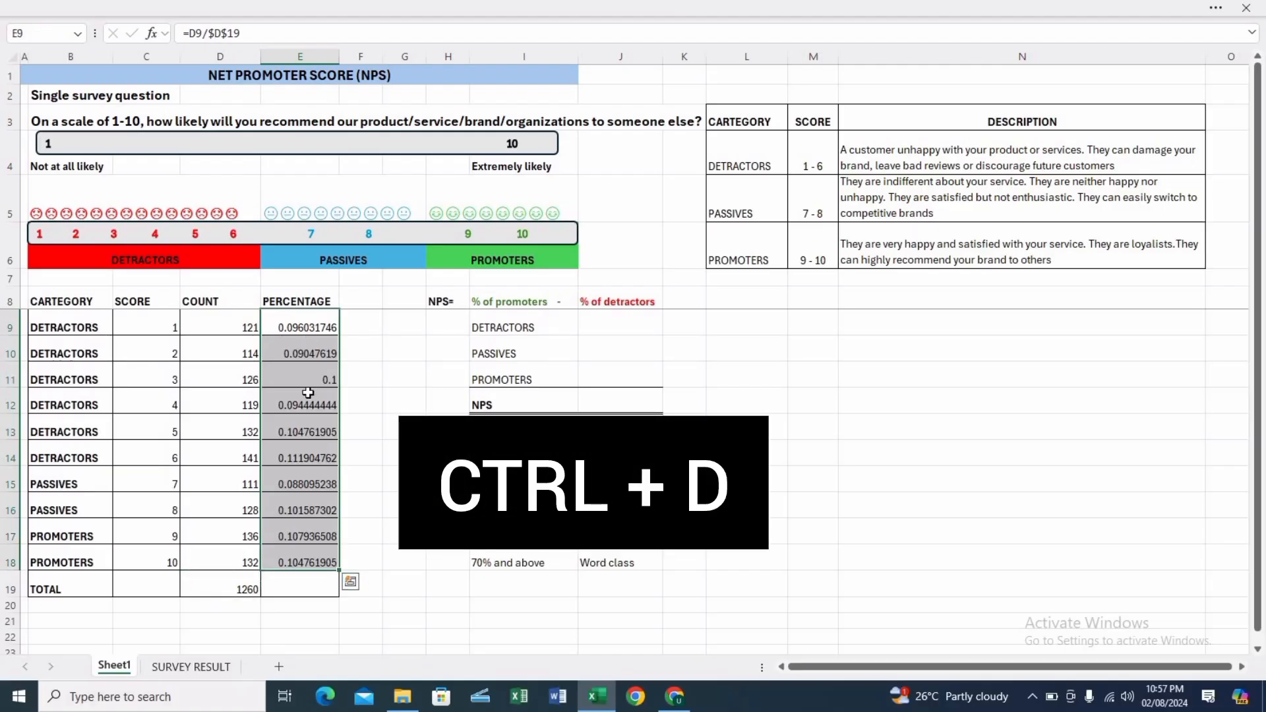
Apply the percent format to the PERCENTAGE cells E9 to E19.
{"action": "key", "text": "shift+Down"}
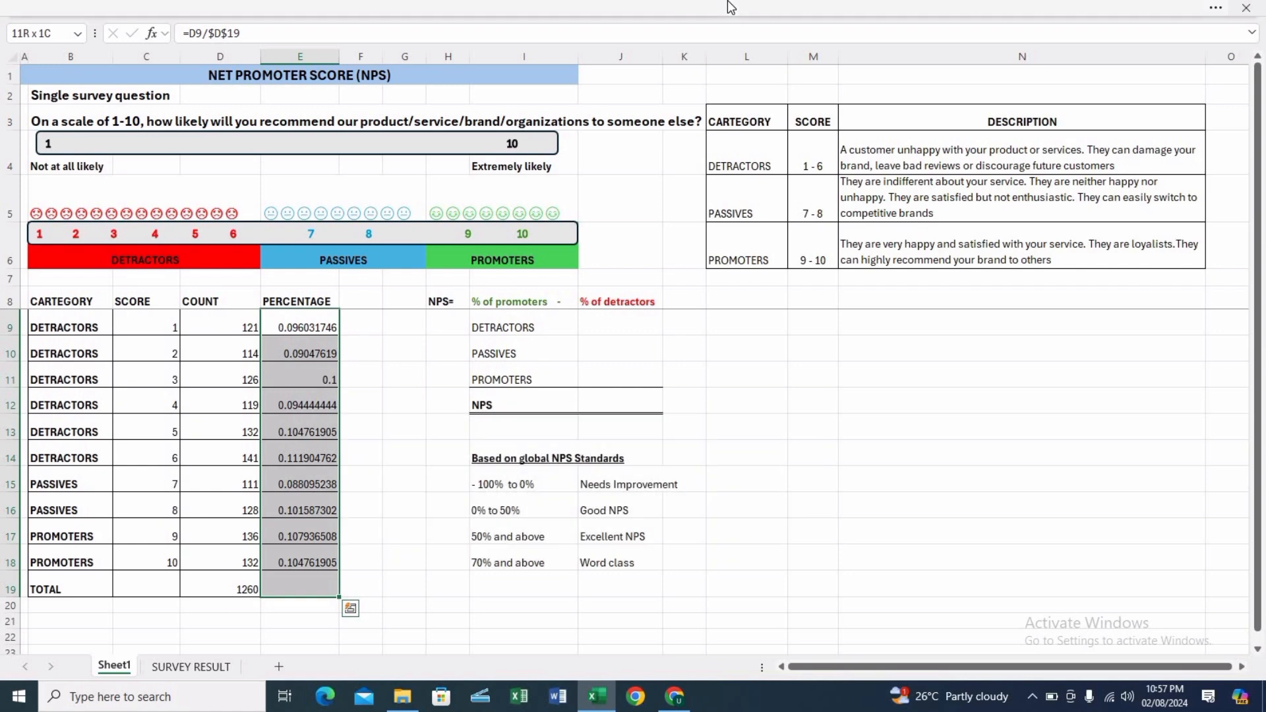
{"action": "left_click", "coordinate": [676, 15]}
{"action": "left_click", "coordinate": [555, 106]}
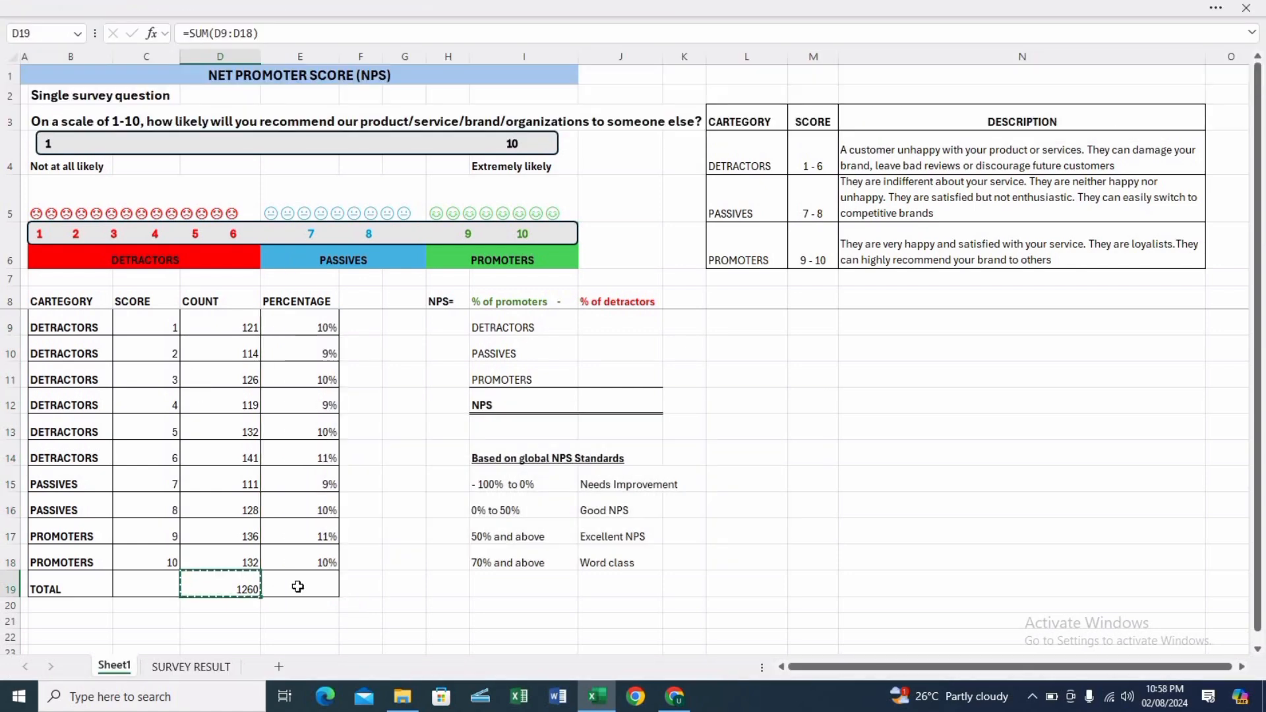
Total the PERCENTAGE column in E19 with =SUM(E9:E18) and format that total as a percentage.
{"action": "left_click", "coordinate": [298, 587]}
{"action": "key", "text": "Return"}
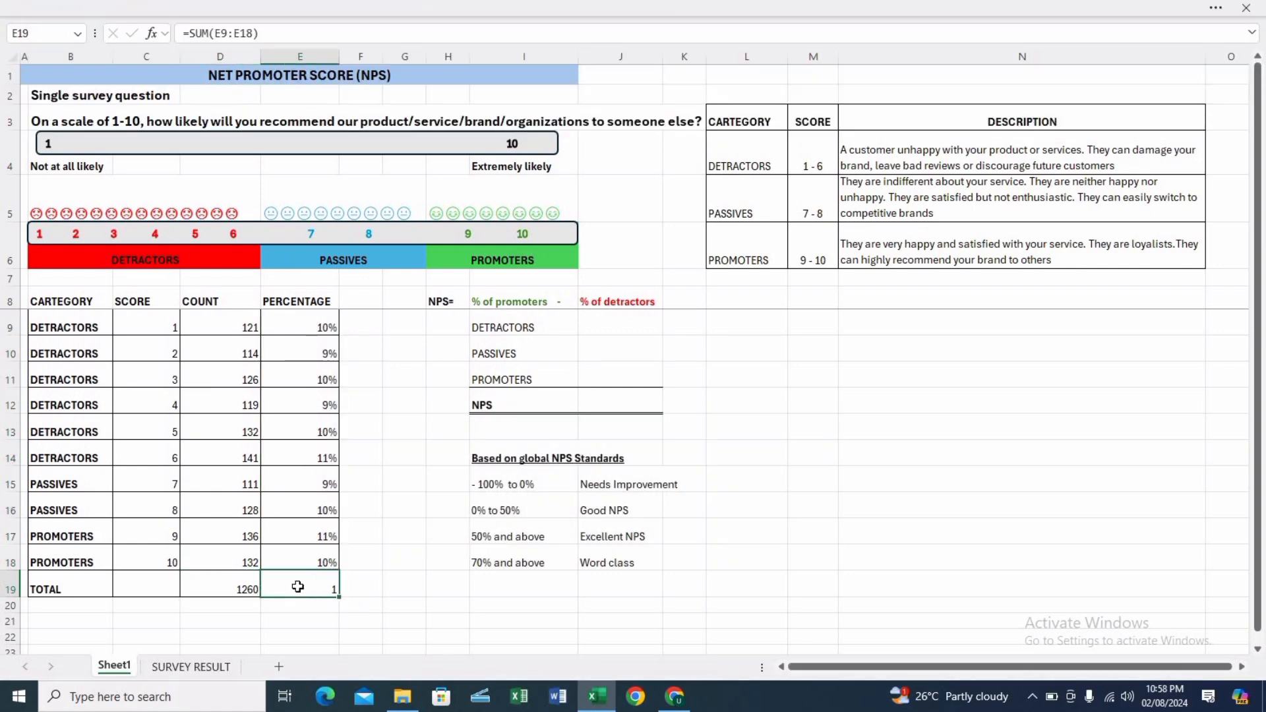
{"action": "left_click", "coordinate": [620, 6]}
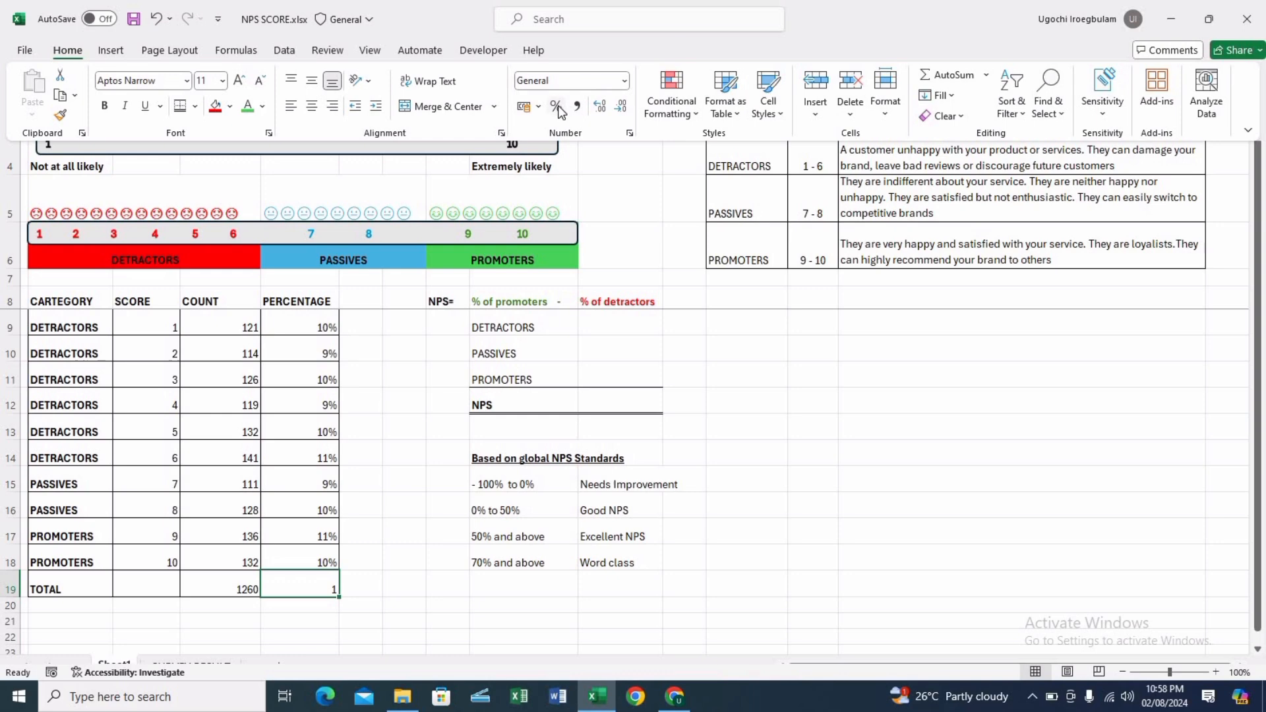
{"action": "left_click", "coordinate": [556, 106]}
{"action": "left_click", "coordinate": [403, 645]}
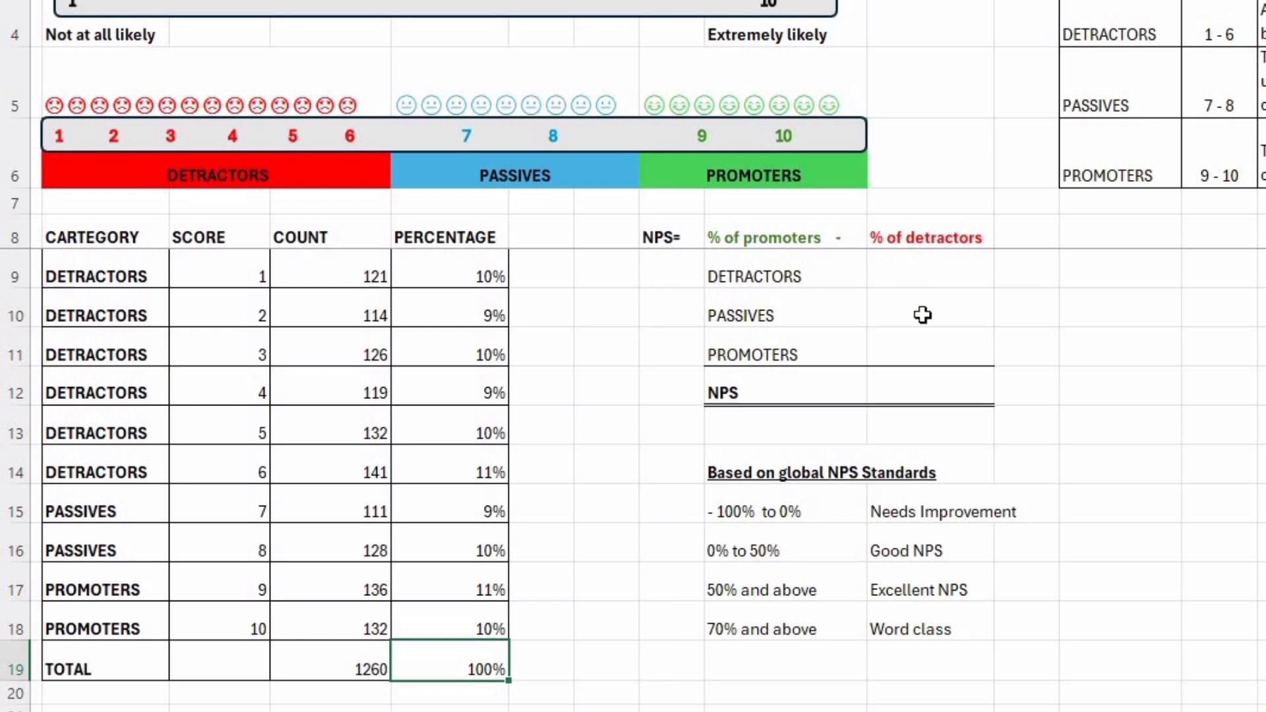
Start a SUMIF formula in J9, beside DETRACTORS, with the absolute category range $B$9:$B$18.
{"action": "left_click", "coordinate": [904, 282]}
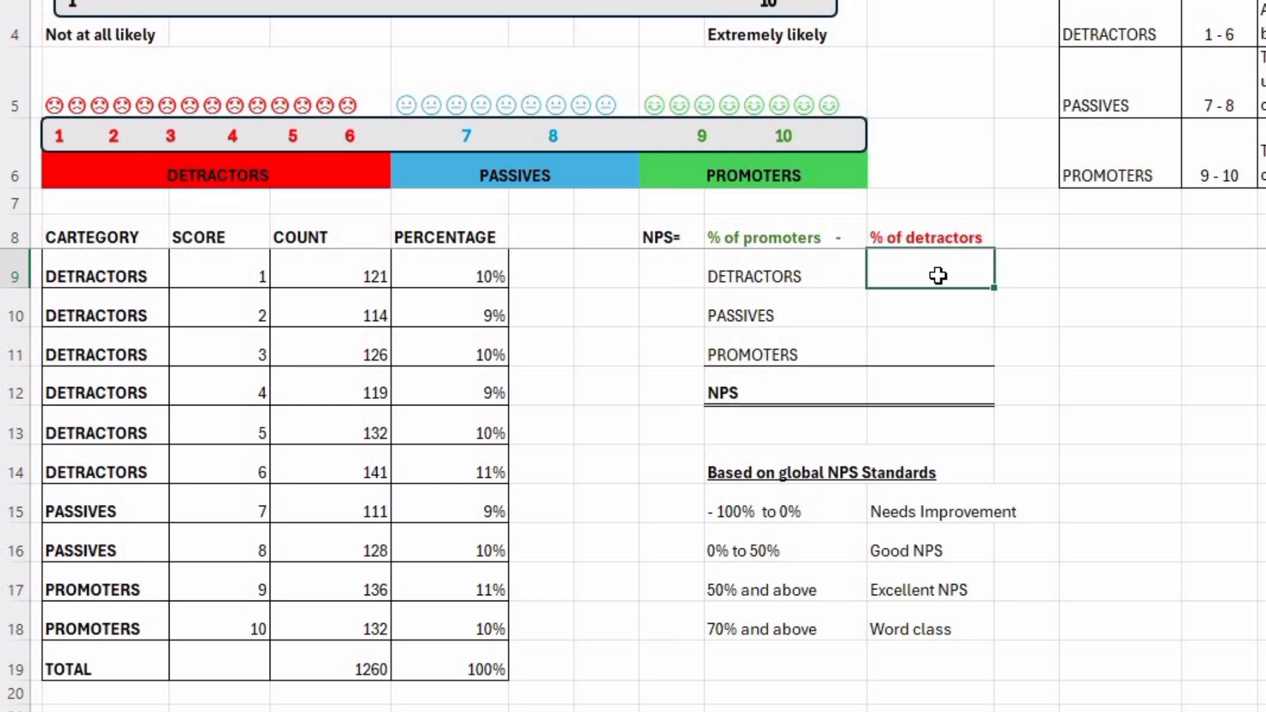
{"action": "type", "text": "=SUMI"}
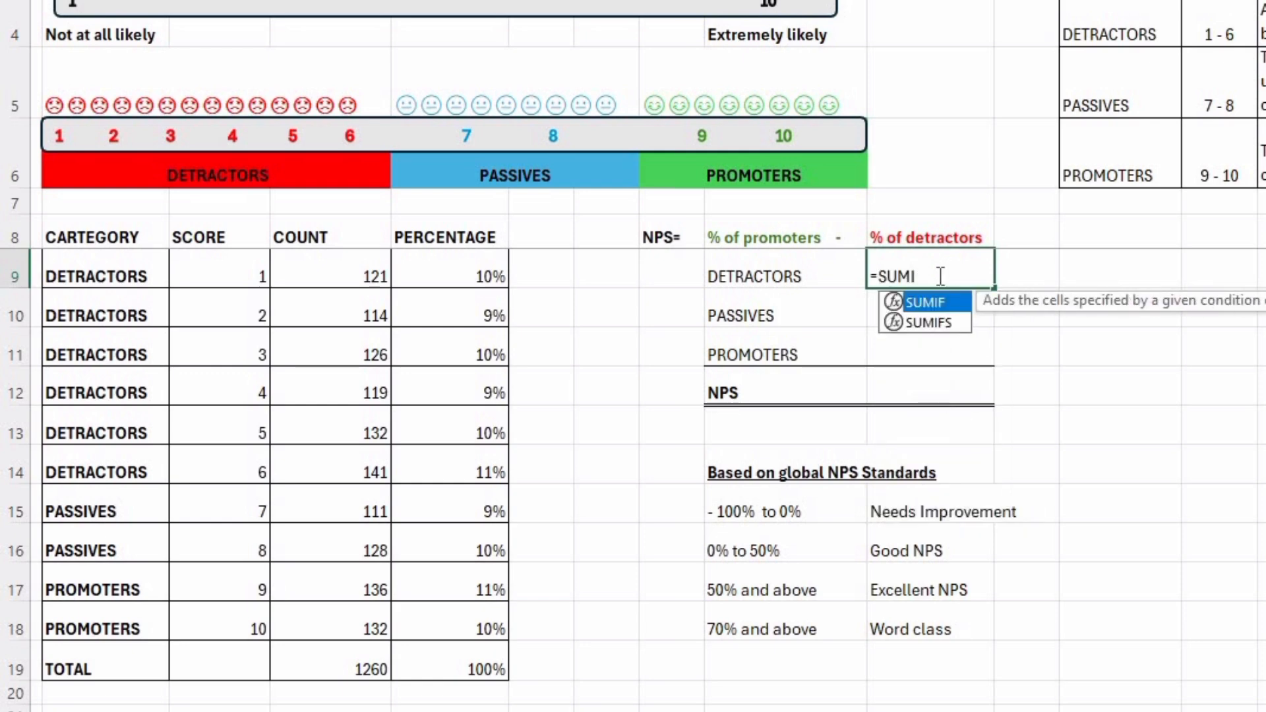
{"action": "type", "text": "F("}
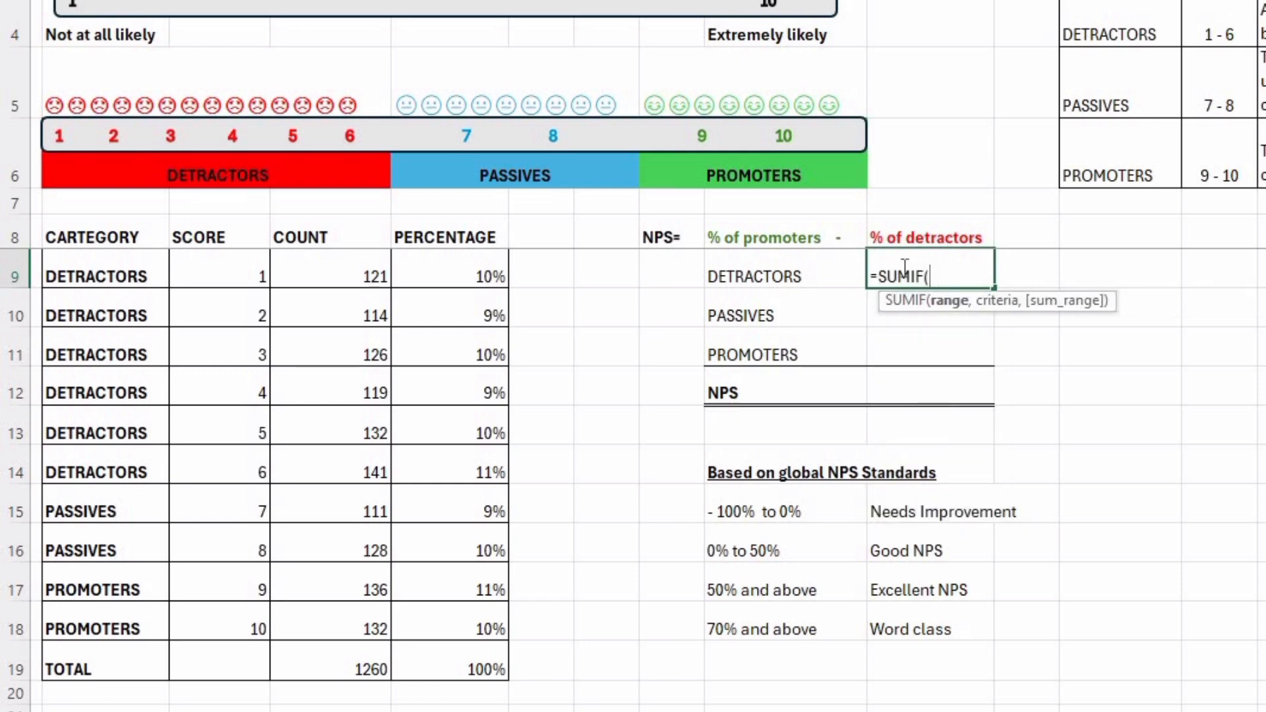
{"action": "left_click", "coordinate": [101, 272]}
{"action": "key", "text": "ctrl+shift+Down"}
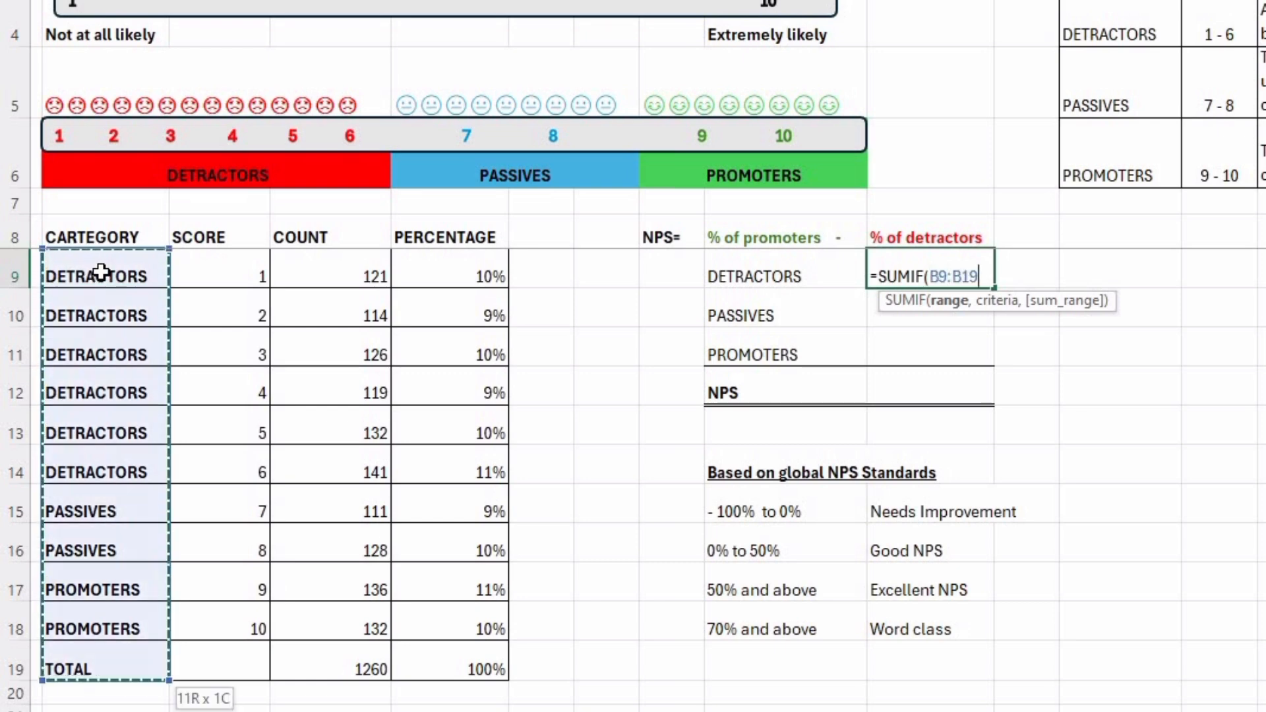
{"action": "key", "text": "shift+Up"}
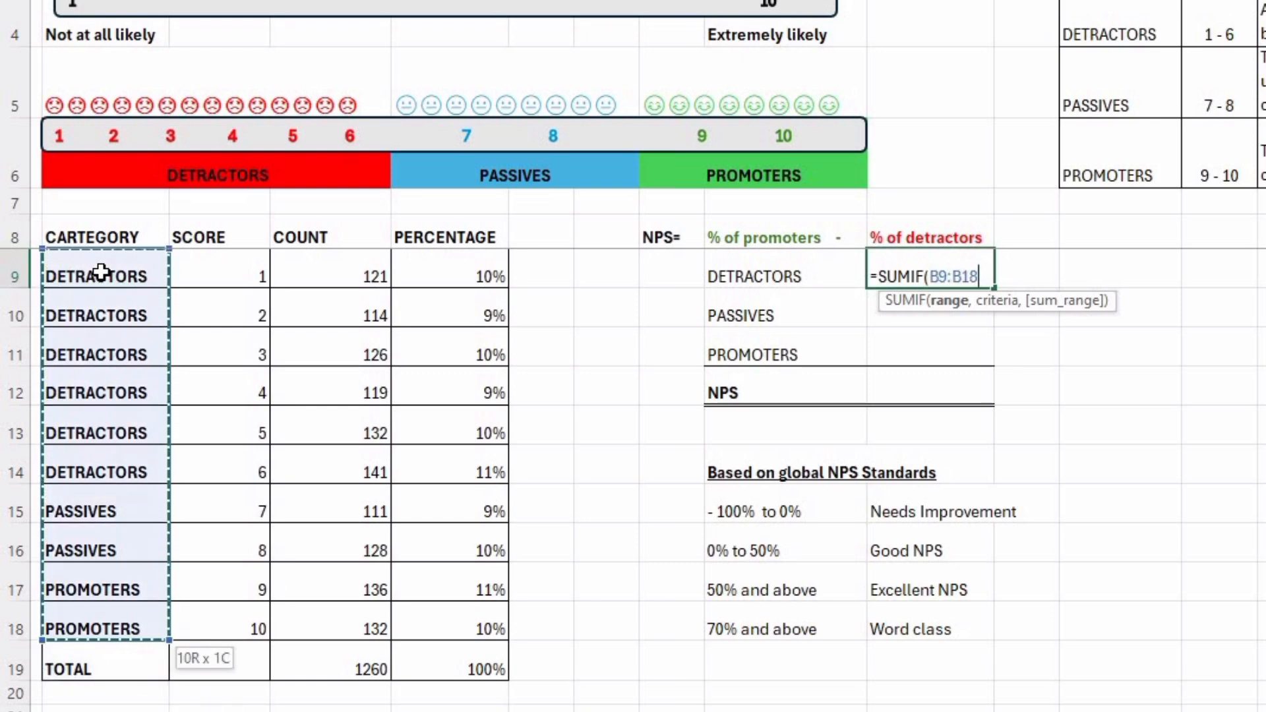
{"action": "key", "text": "F4"}
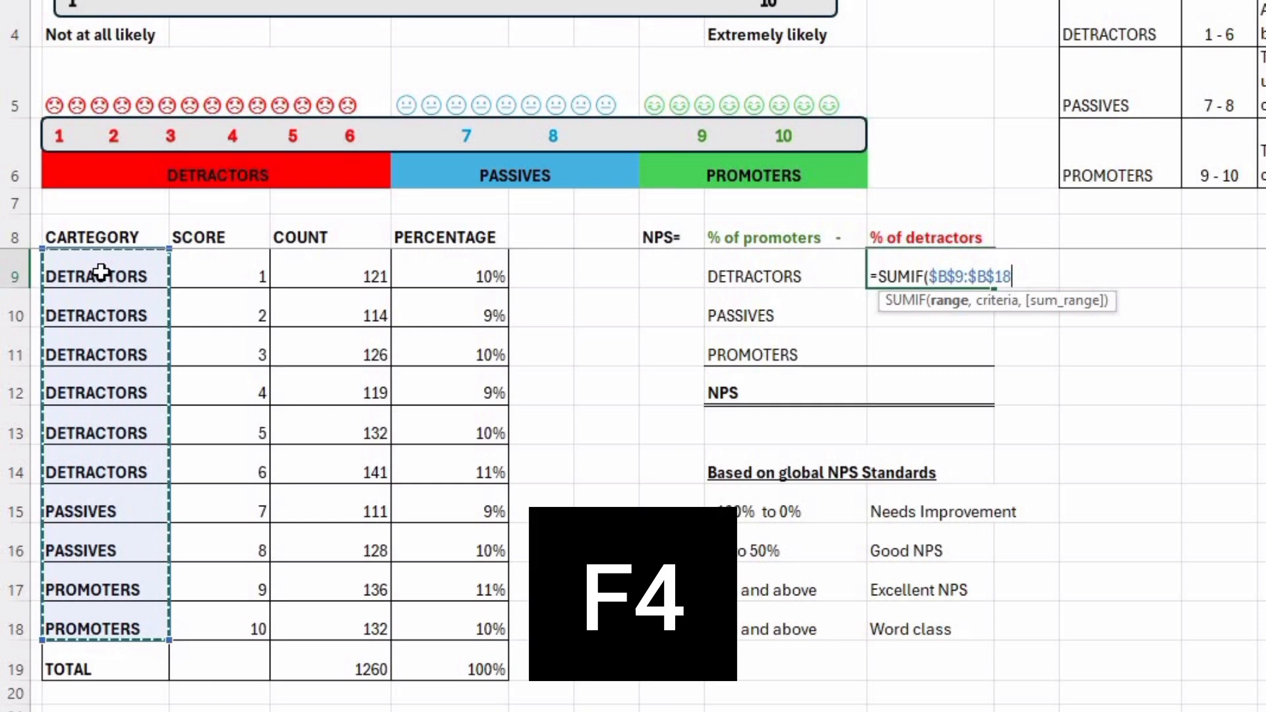
{"action": "type", "text": ","}
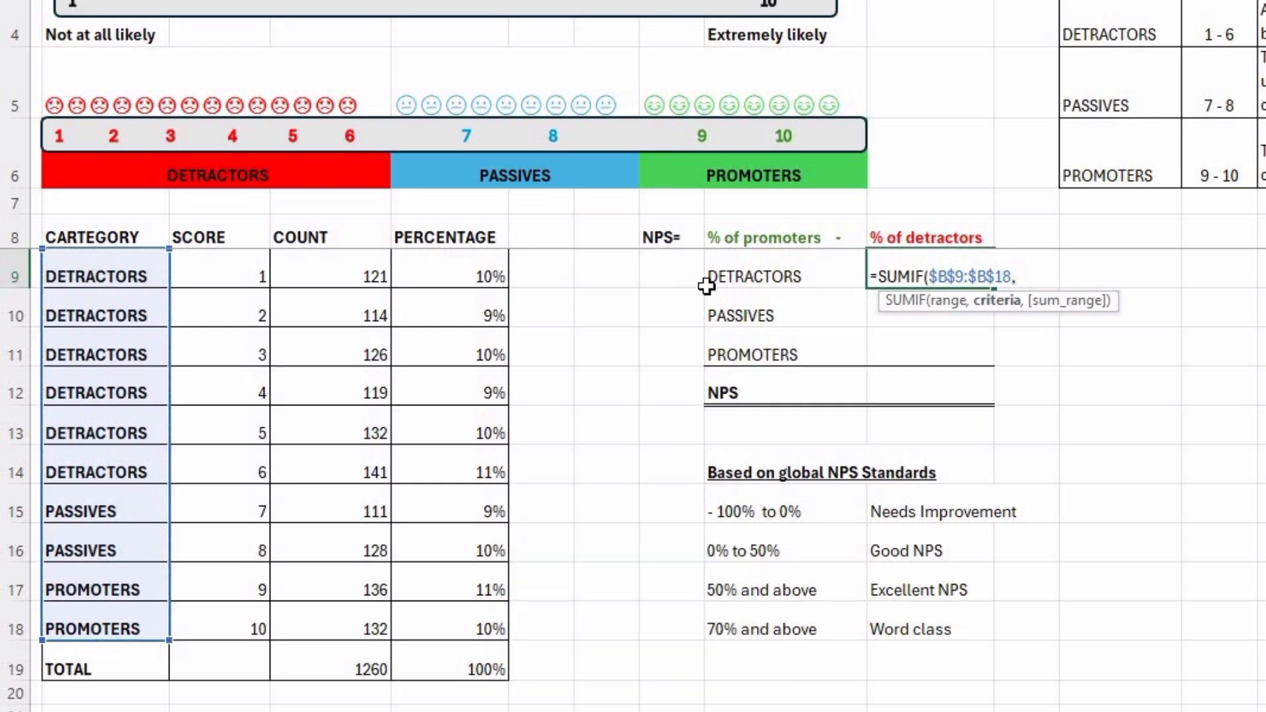
Complete the J9 SUMIF formula with I9 as the criteria and $E$9:$E$18 as the sum range.
{"action": "left_click", "coordinate": [772, 276]}
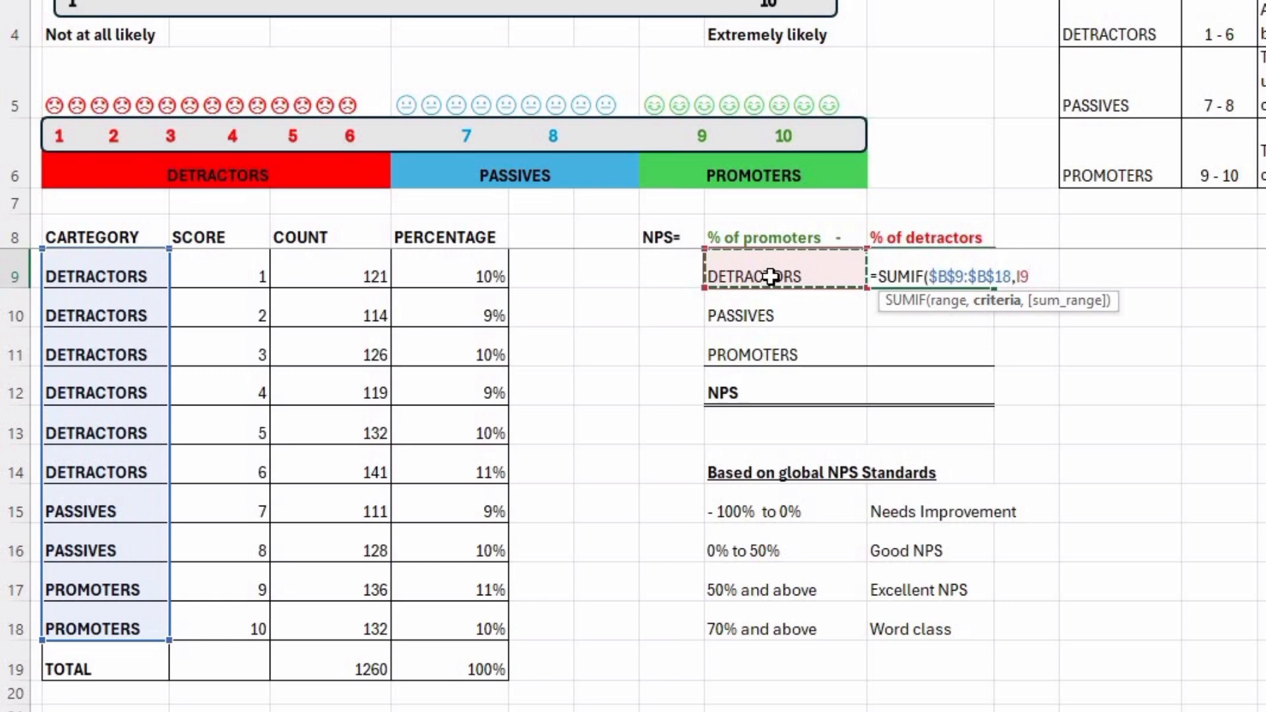
{"action": "type", "text": ","}
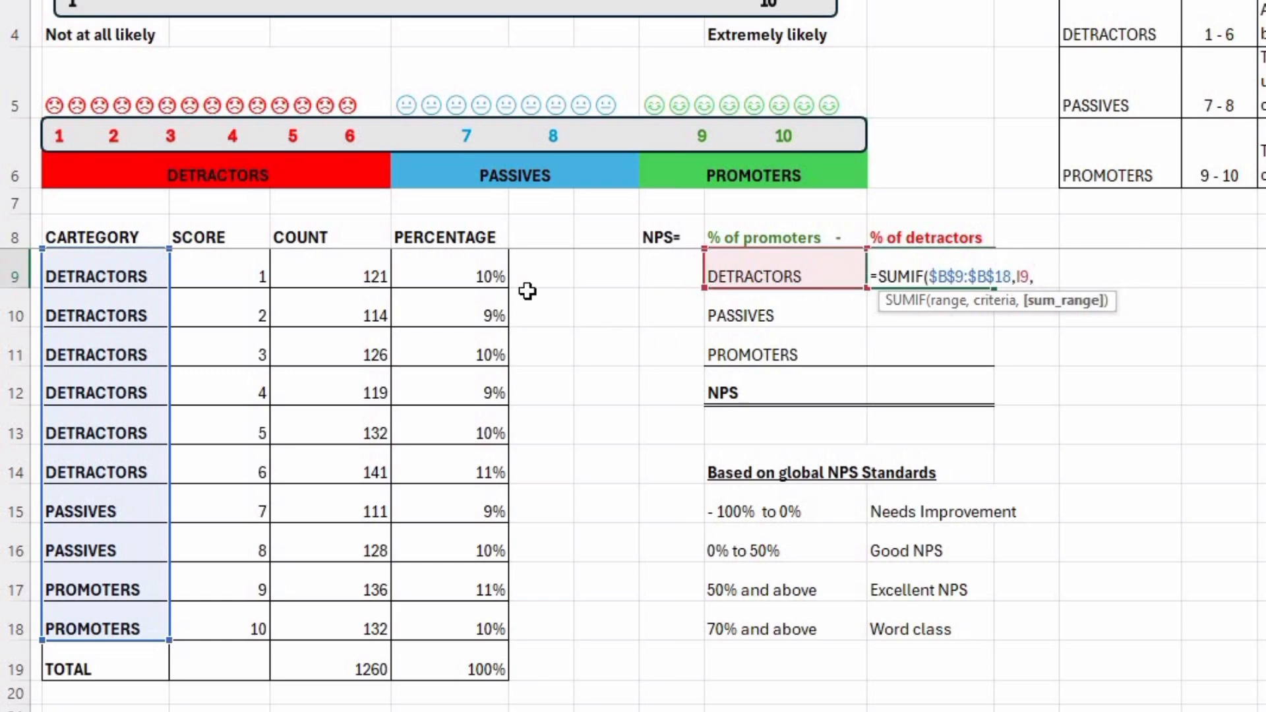
{"action": "left_click", "coordinate": [479, 280]}
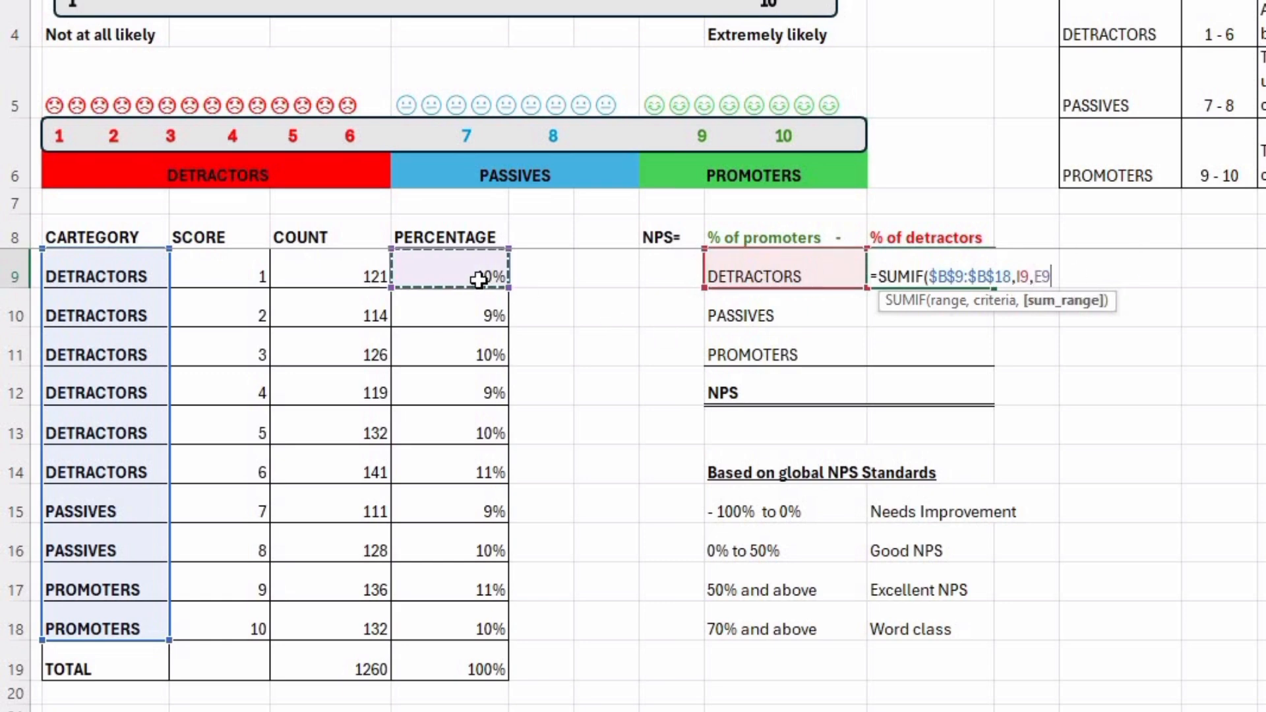
{"action": "key", "text": "ctrl+shift+Down"}
{"action": "key", "text": "shift+Up"}
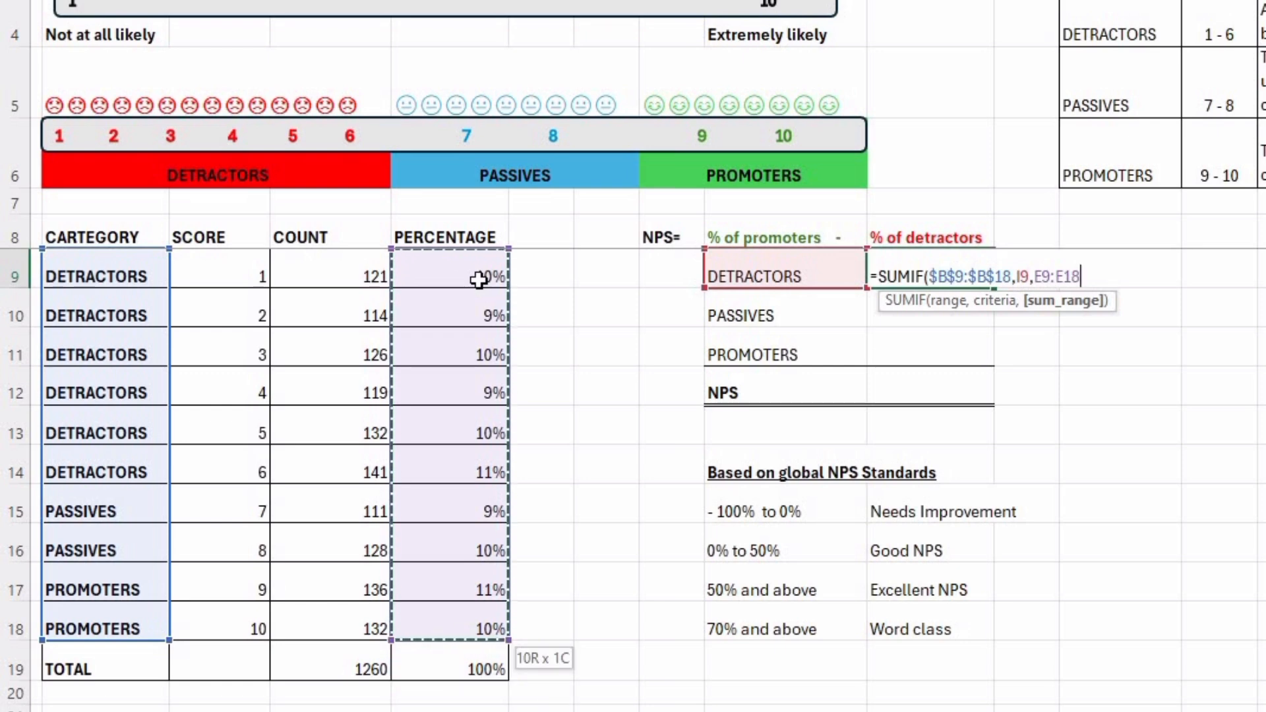
{"action": "key", "text": "F4"}
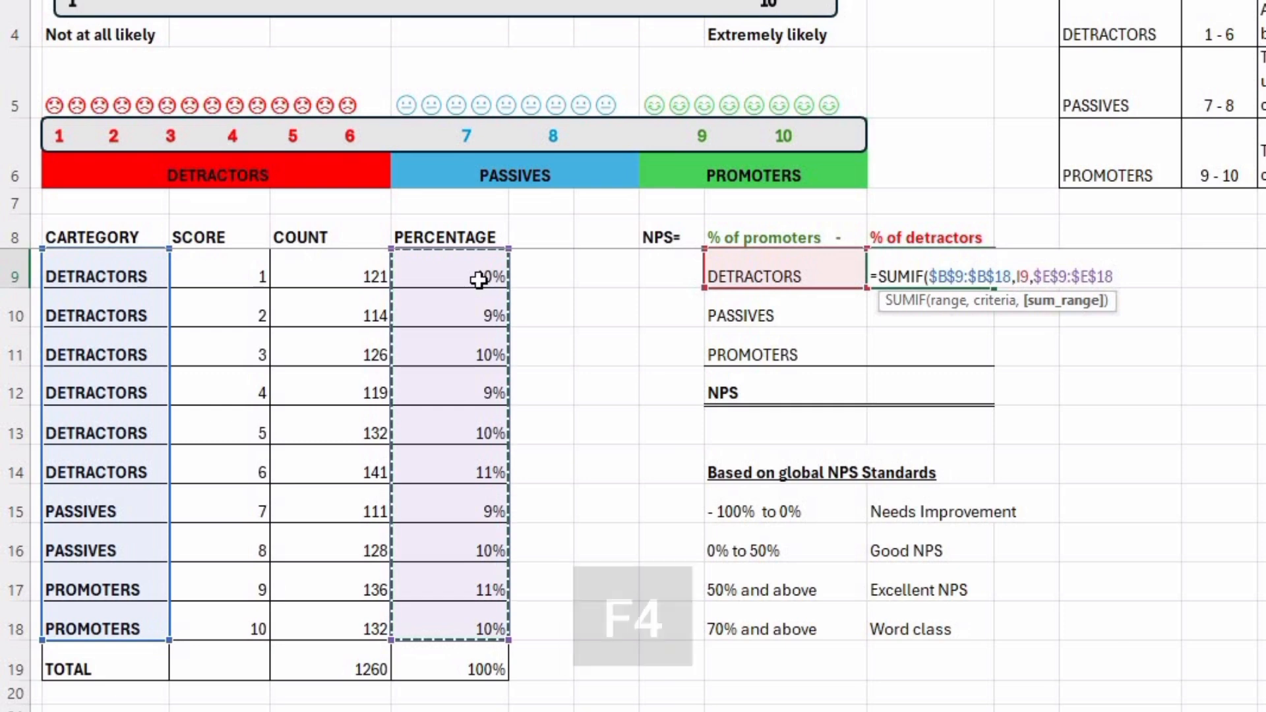
{"action": "key", "text": "Return"}
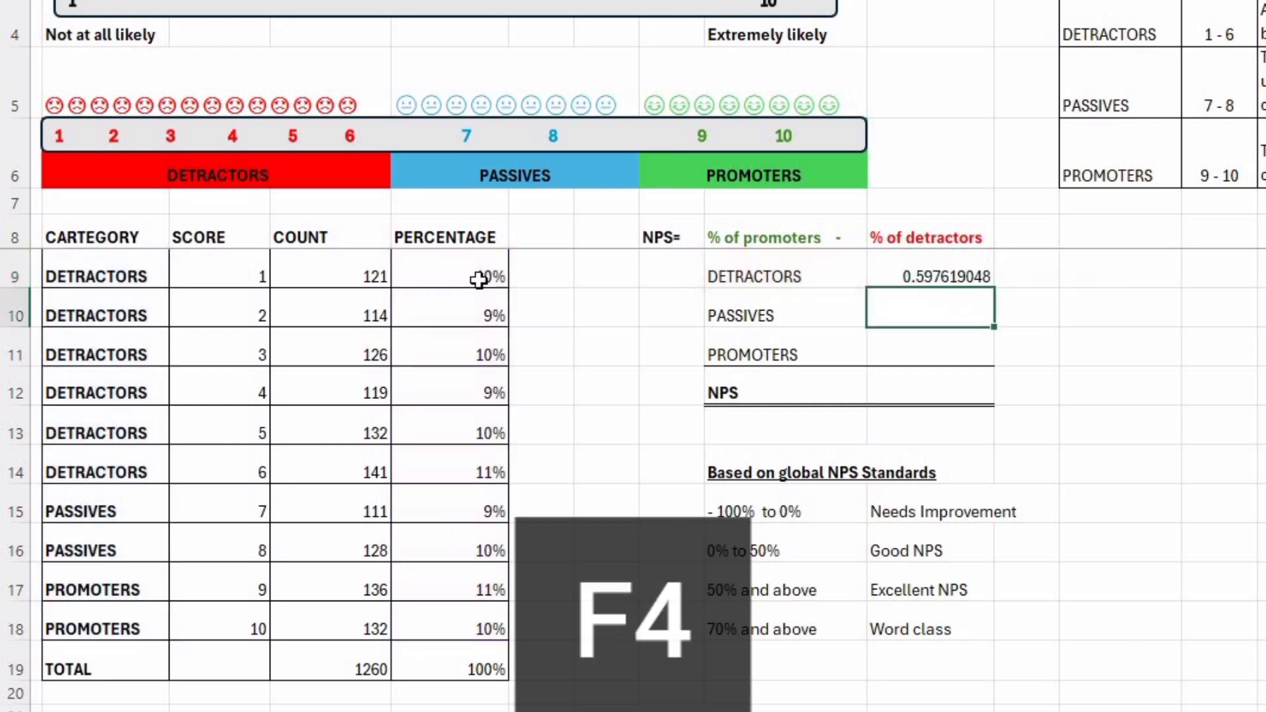
{"action": "left_click", "coordinate": [956, 282]}
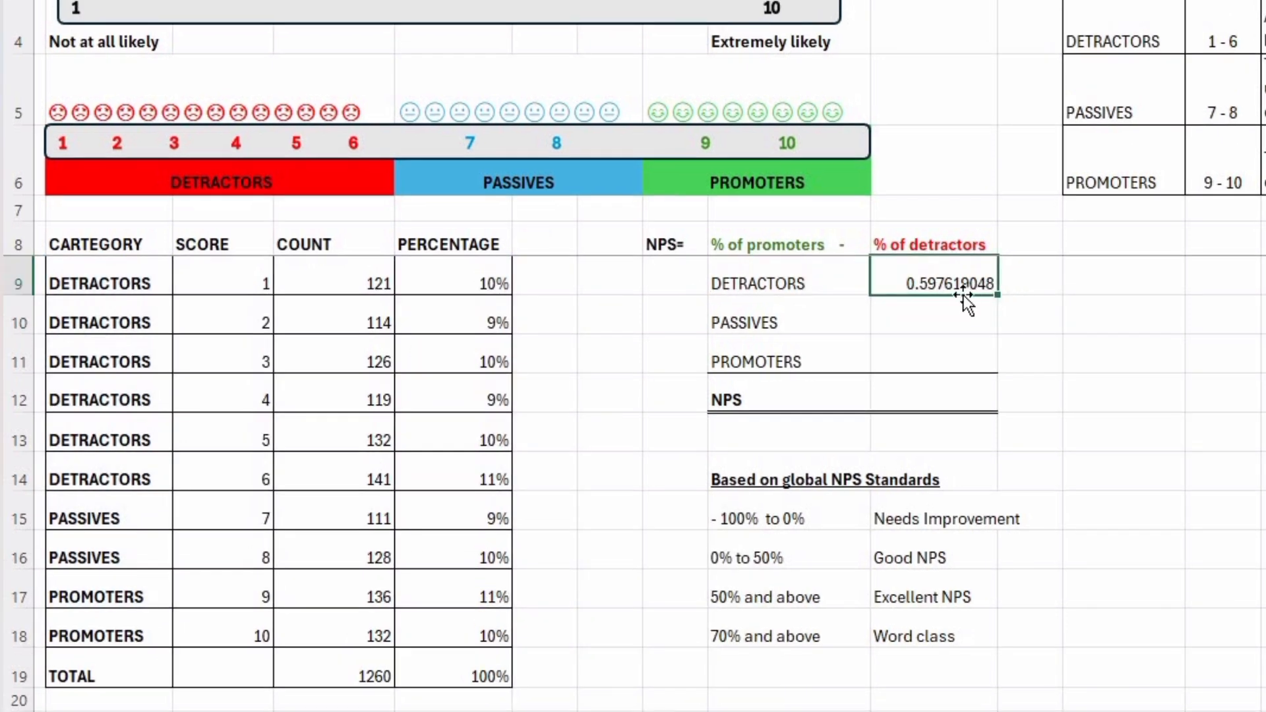
Fill the J9 SUMIF formula down to J11 for PASSIVES and PROMOTERS, and format J9:J11 as percentages.
{"action": "key", "text": "shift+Down"}
{"action": "key", "text": "shift+Down"}
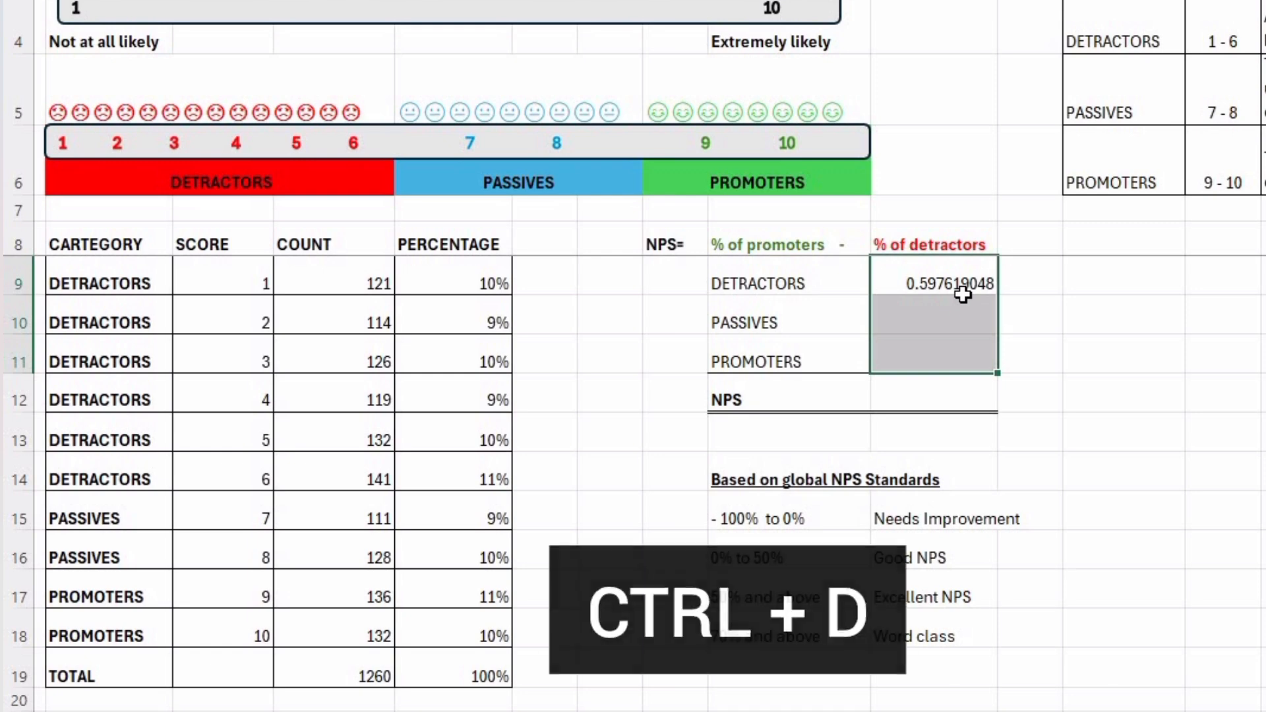
{"action": "key", "text": "ctrl+d"}
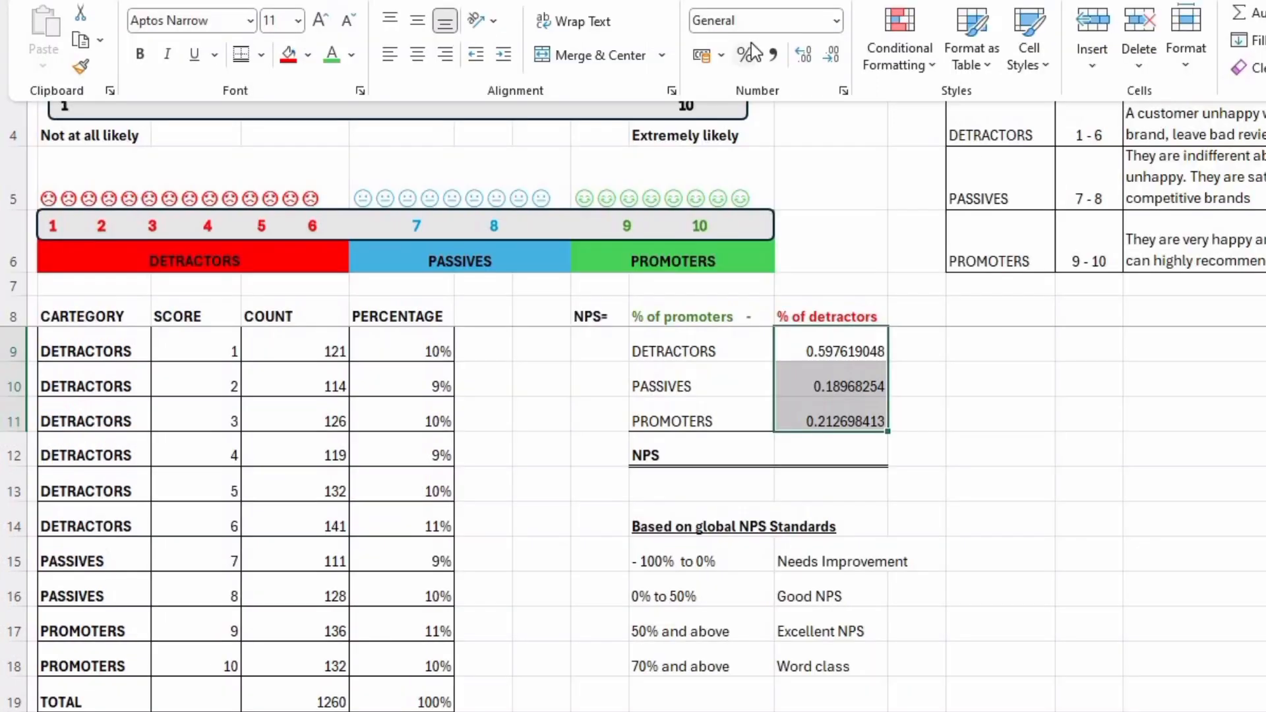
{"action": "left_click", "coordinate": [748, 53]}
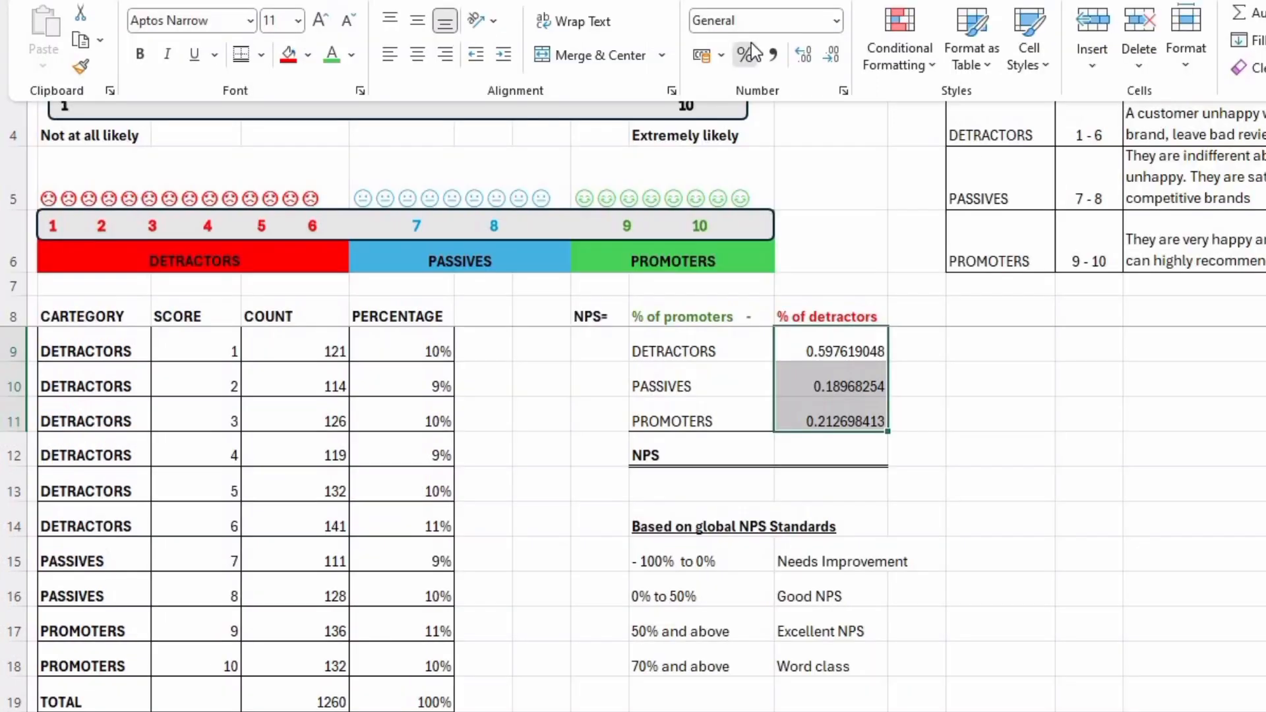
Calculate the NPS in J12 by subtracting the detractors' percentage from the promoters' with =J11-J9.
{"action": "left_click", "coordinate": [838, 444]}
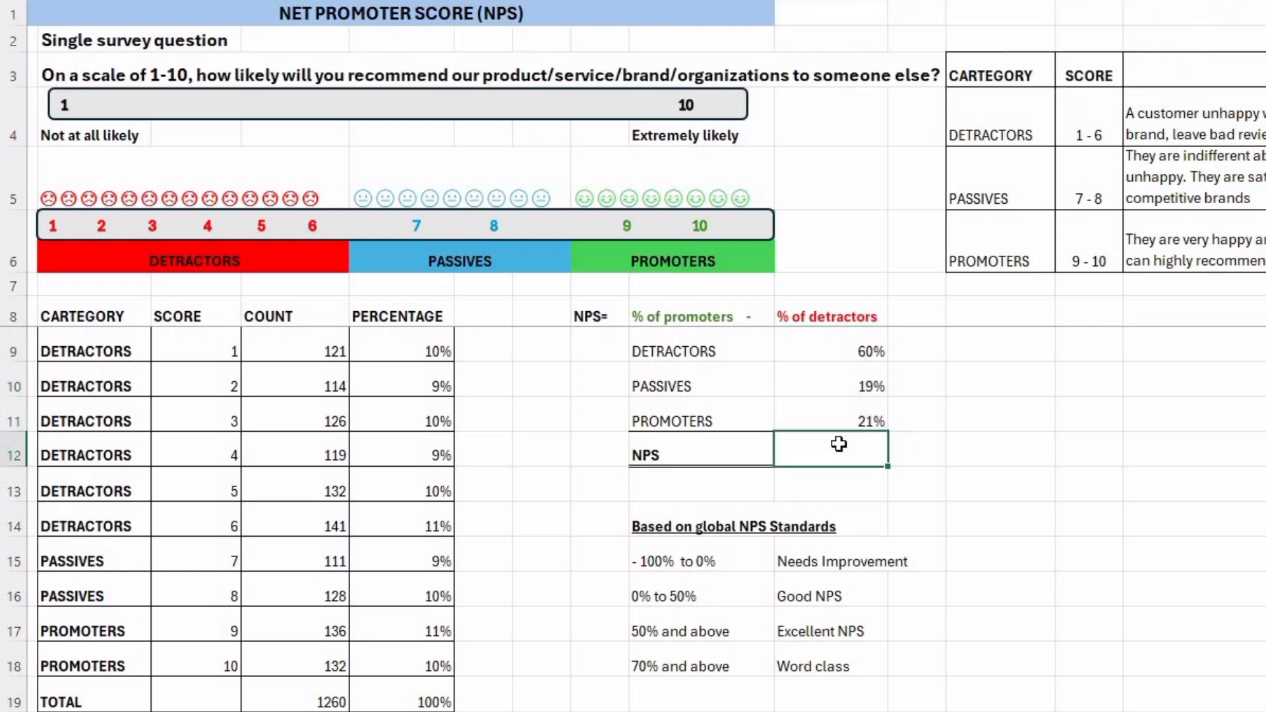
{"action": "double_click", "coordinate": [840, 445]}
{"action": "type", "text": "="}
{"action": "left_click", "coordinate": [846, 412]}
{"action": "type", "text": "-"}
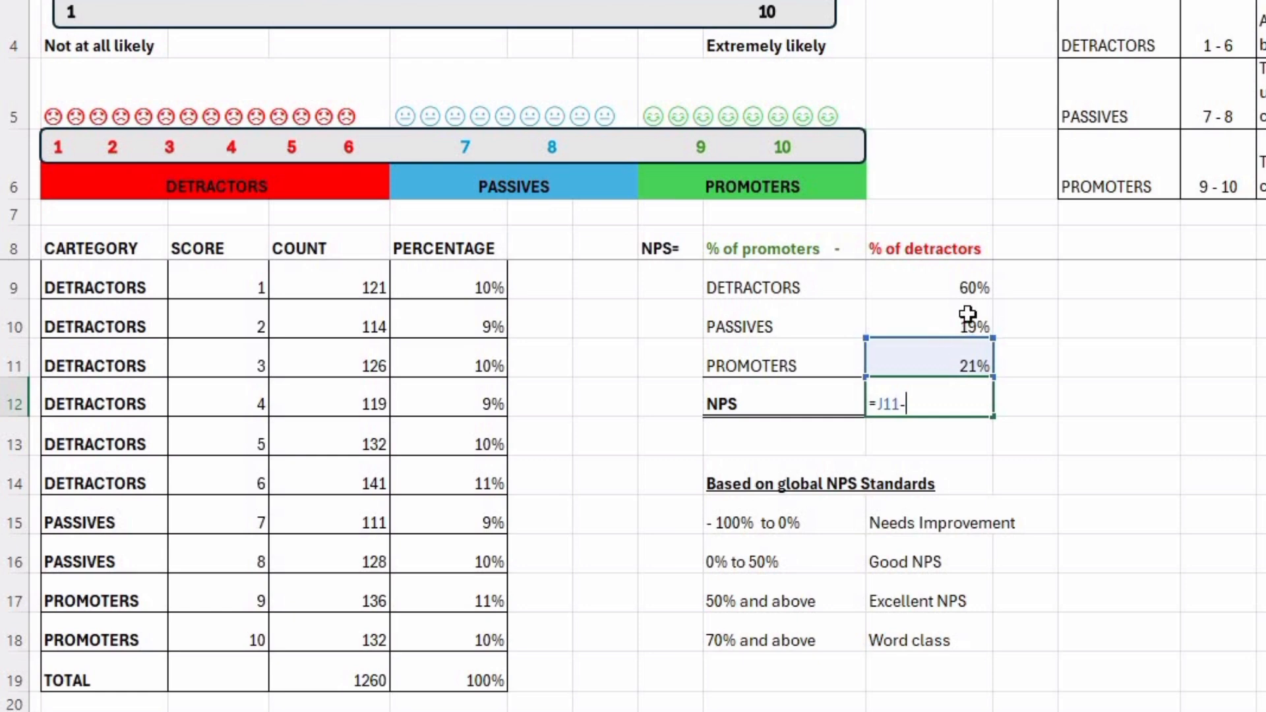
{"action": "left_click", "coordinate": [940, 288]}
{"action": "key", "text": "Return"}
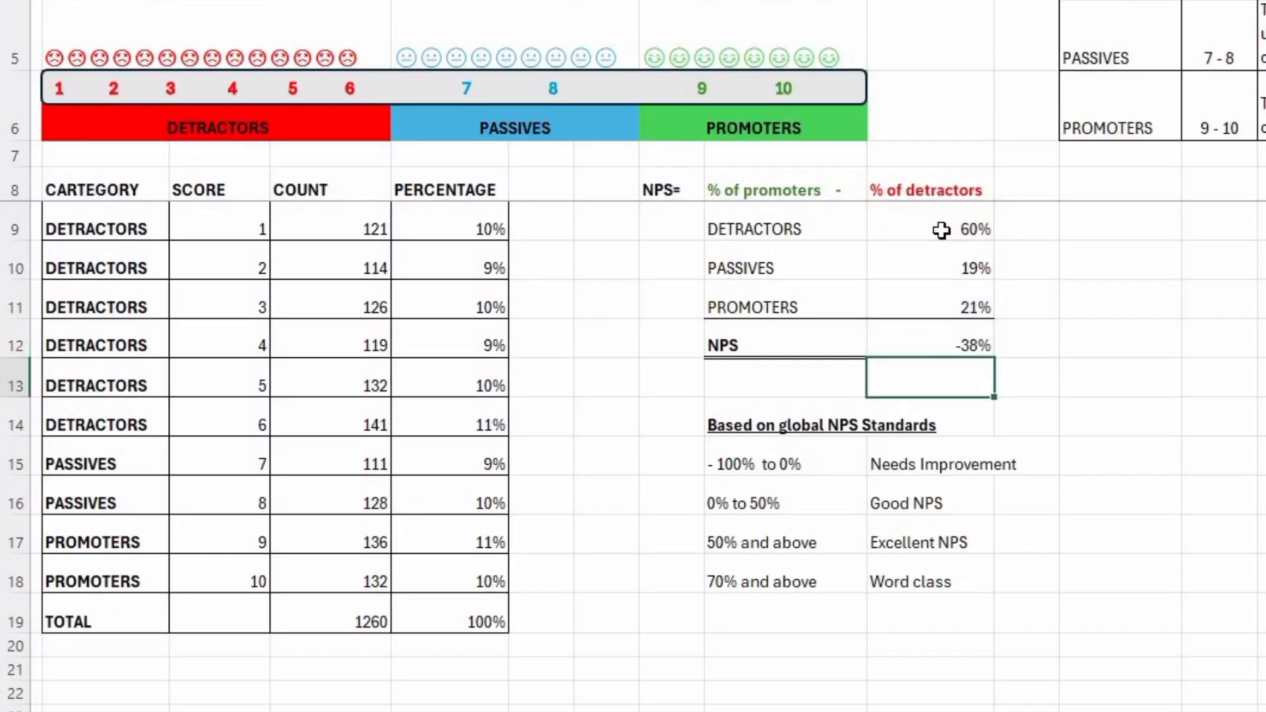
Review the NPS result against the DETRACTORS and PROMOTERS percentages and the category descriptions.
{"action": "left_click", "coordinate": [1053, 328]}
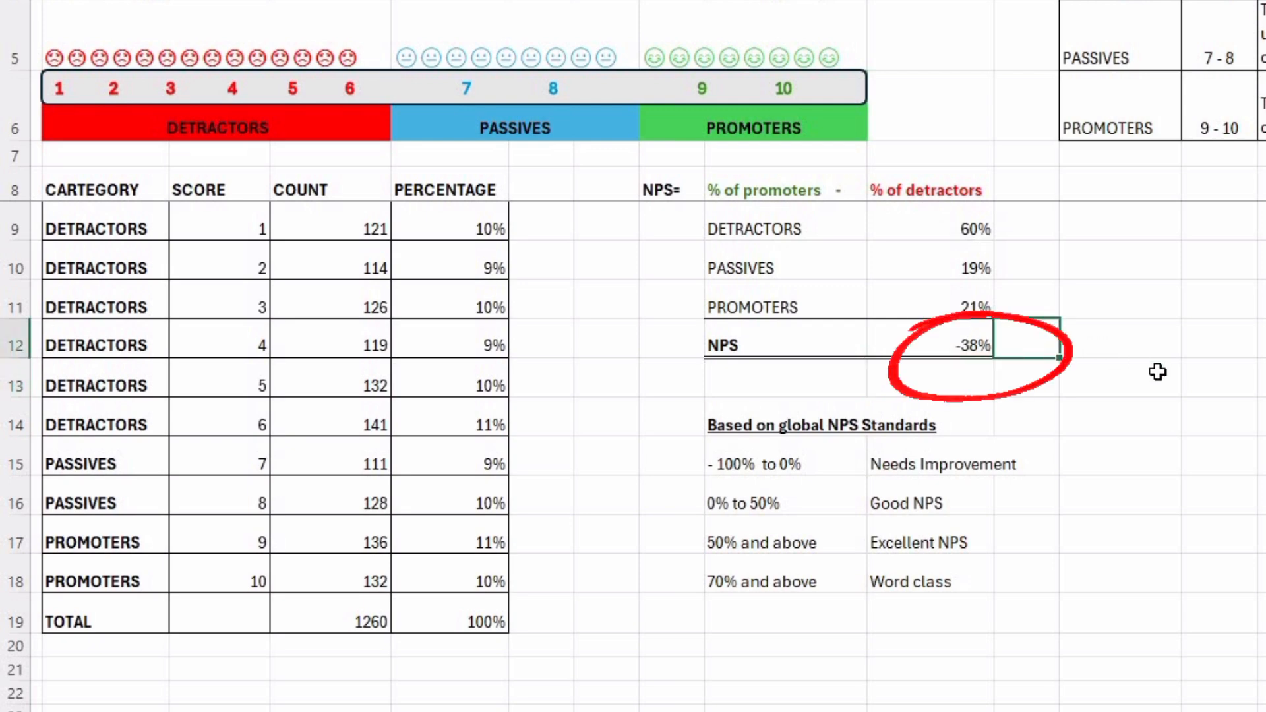
{"action": "left_click", "coordinate": [1070, 410]}
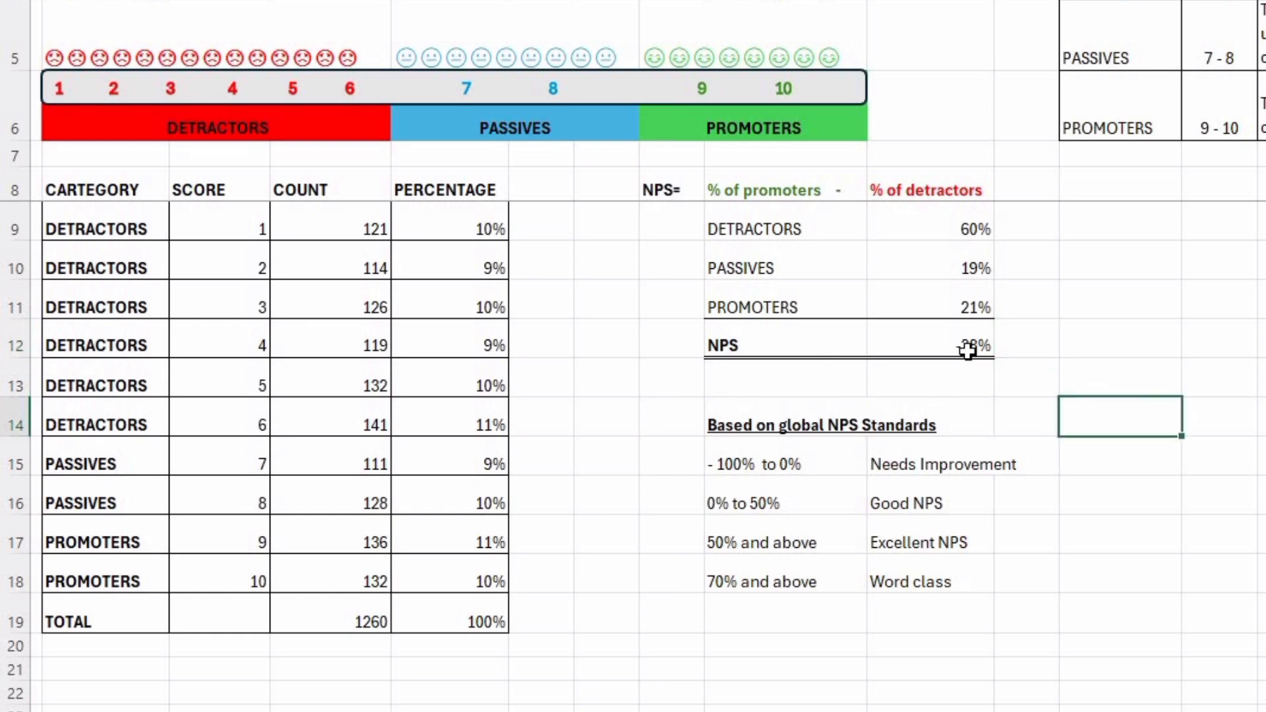
{"action": "left_click", "coordinate": [1098, 341]}
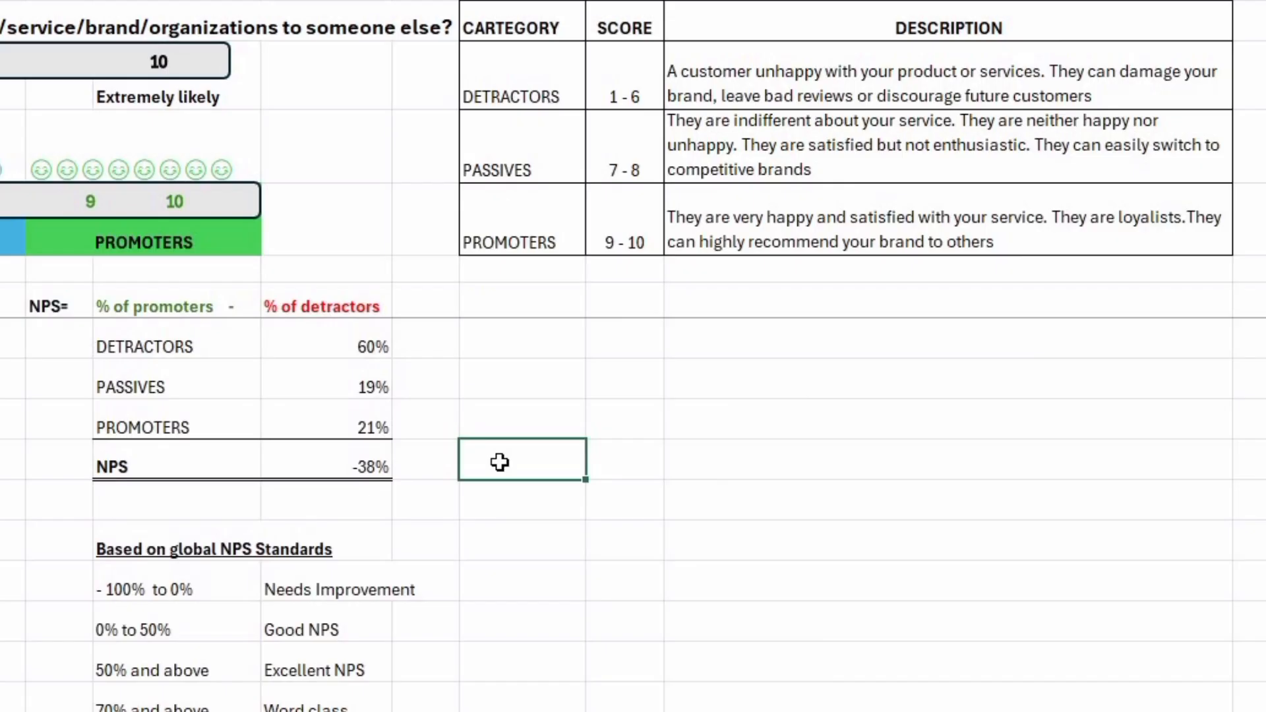
{"action": "left_click", "coordinate": [354, 339]}
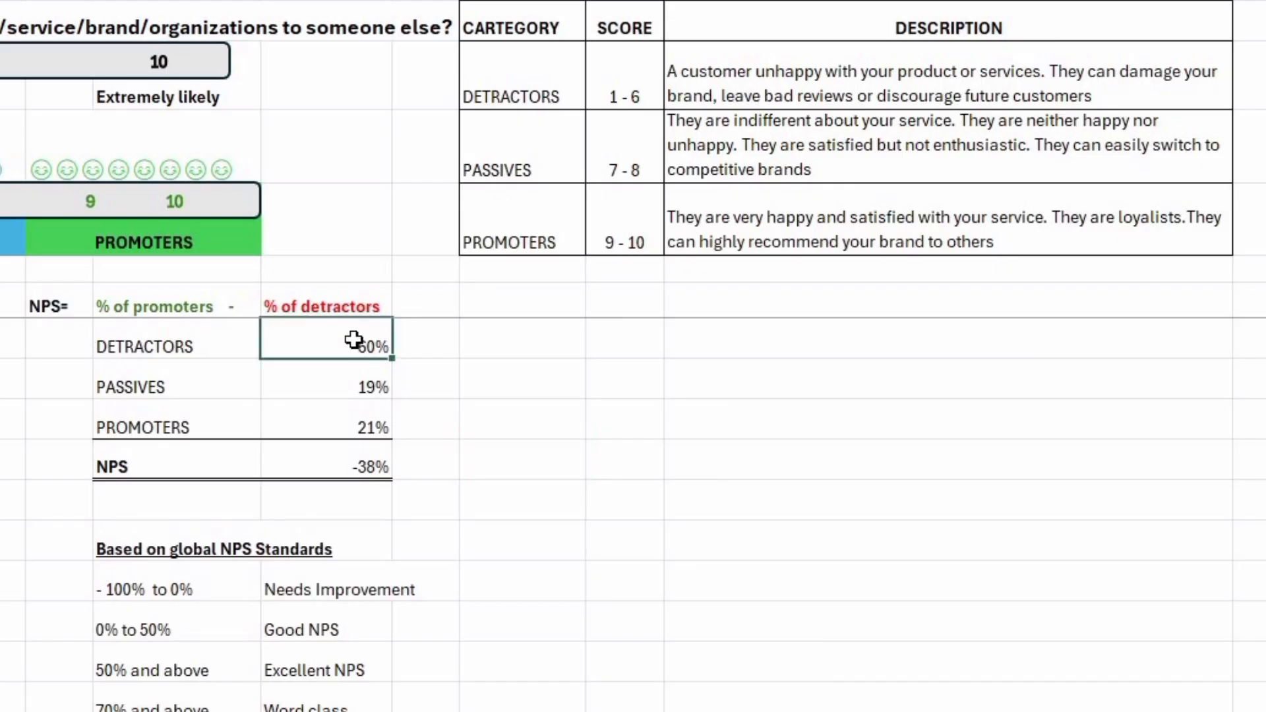
{"action": "left_click", "coordinate": [362, 420]}
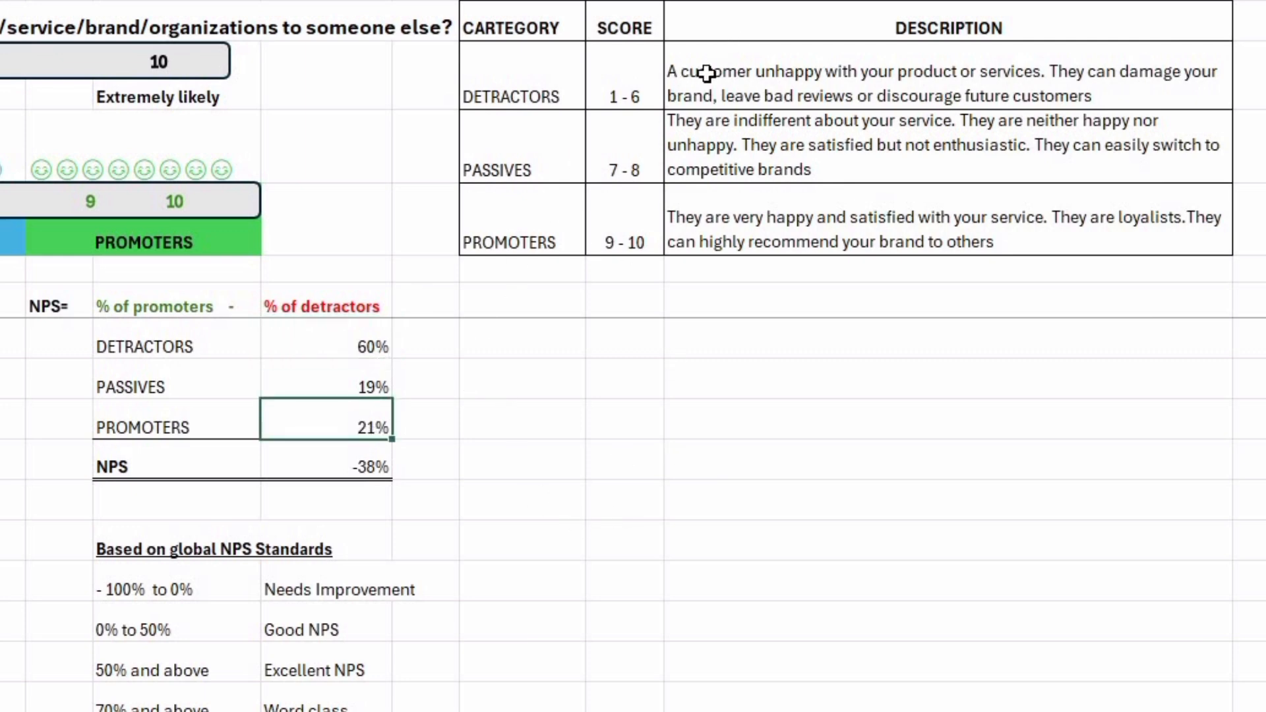
{"action": "left_click", "coordinate": [731, 415]}
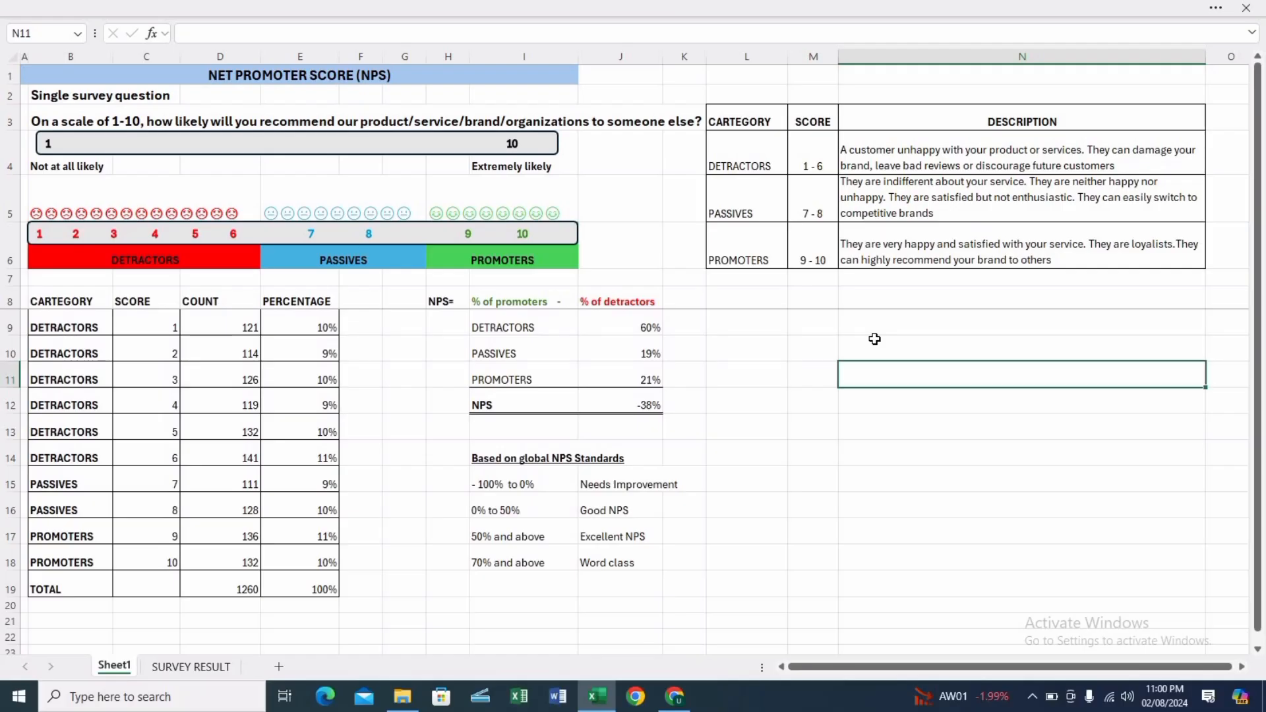
{"action": "left_click", "coordinate": [760, 317]}
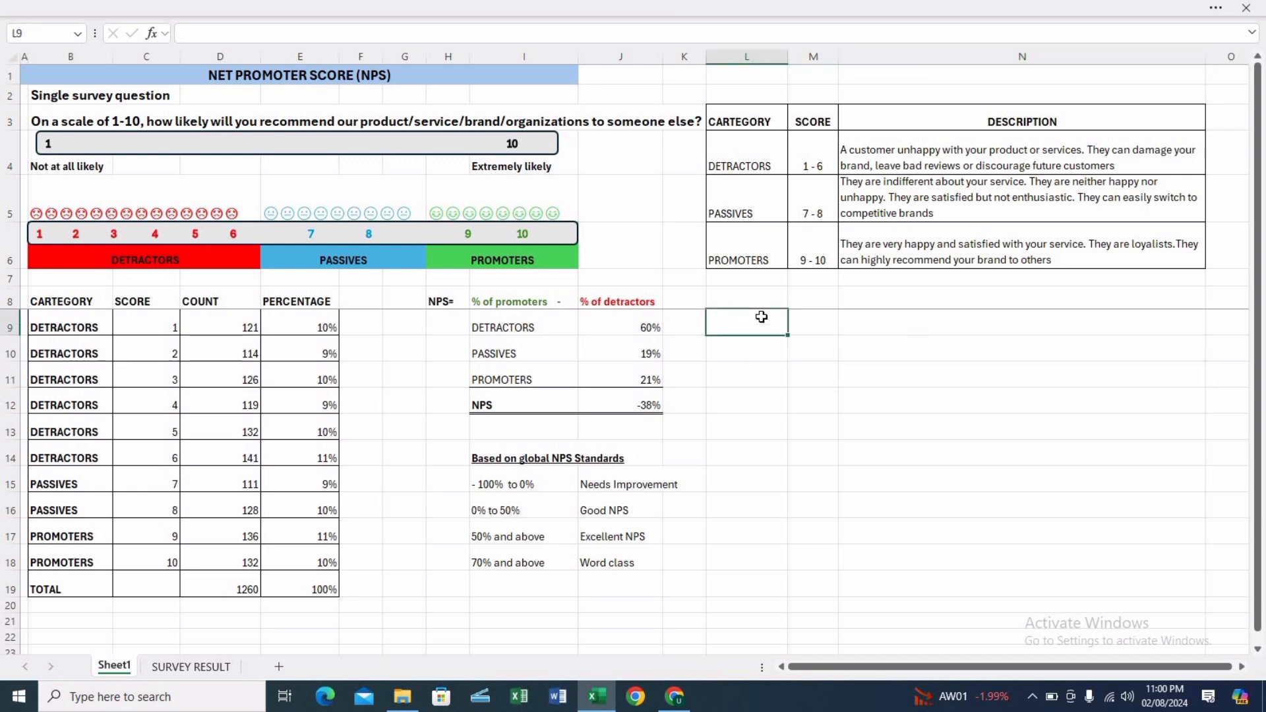
Enter the question "How to convert detractors to promoters?" in L12, beside the NPS result.
{"action": "left_click", "coordinate": [735, 397]}
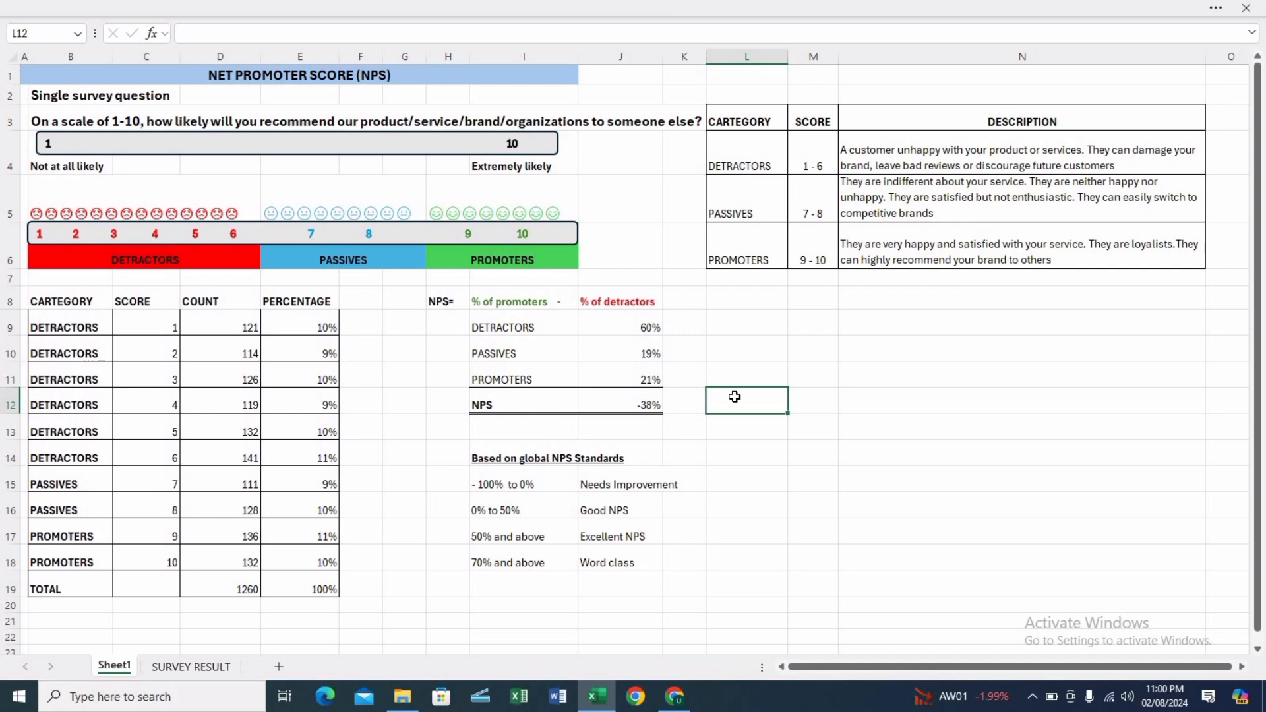
{"action": "type", "text": "How to "}
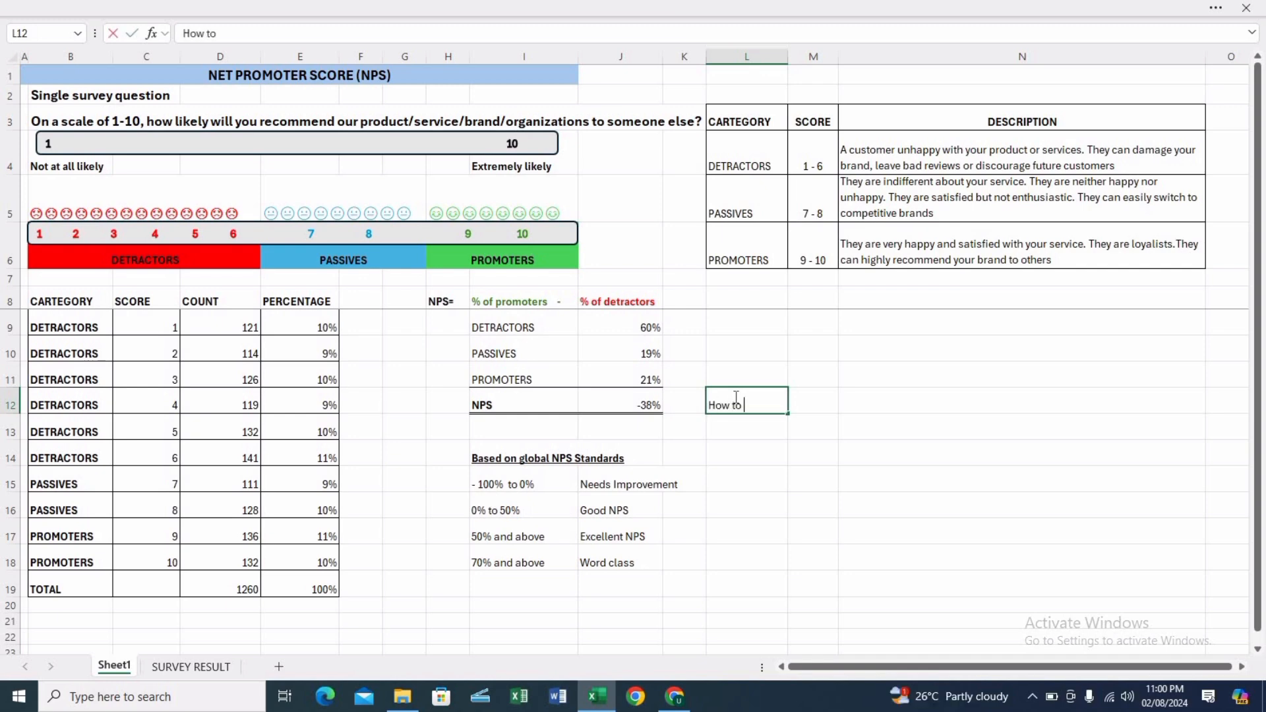
{"action": "type", "text": "convert detractors to promoters?"}
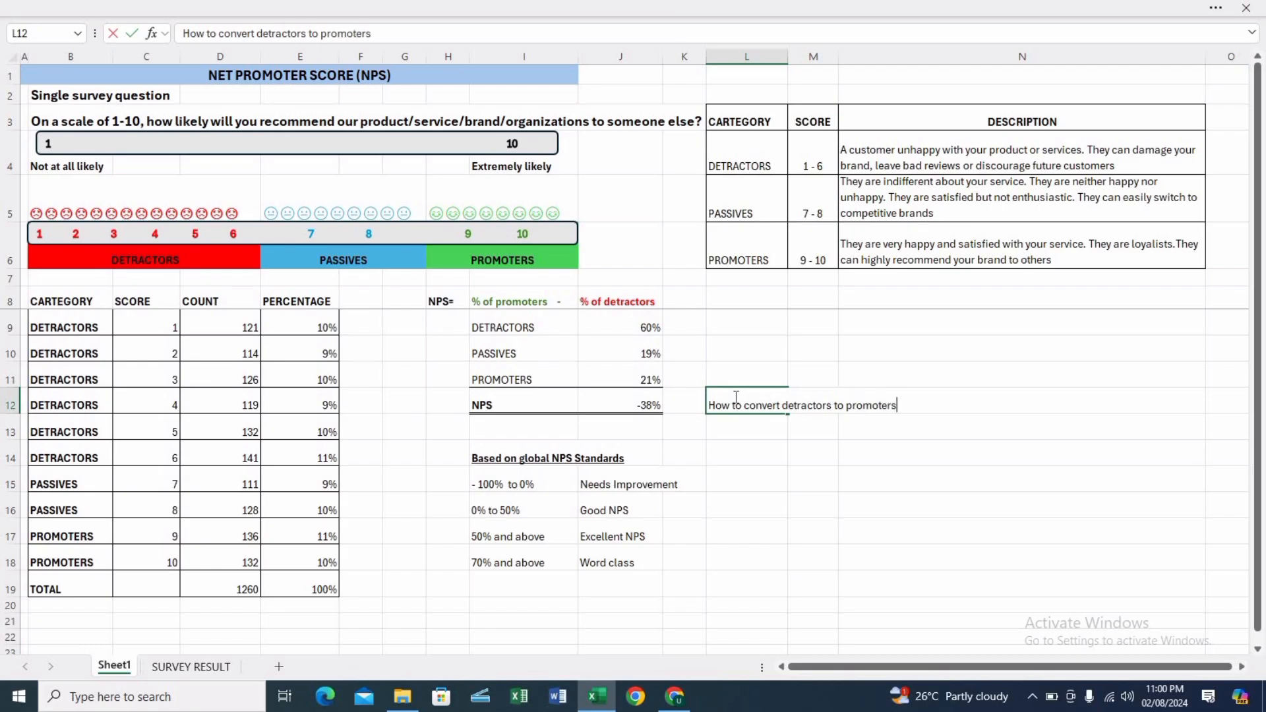
{"action": "key", "text": "Return"}
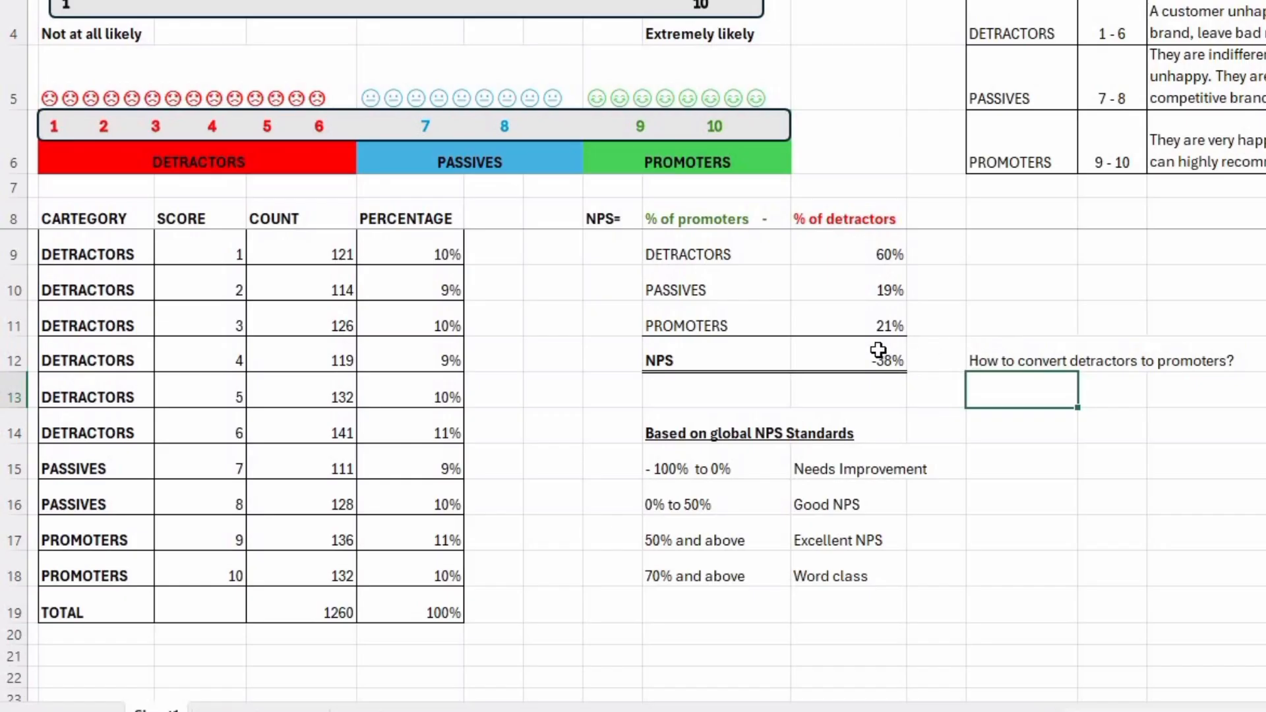
Examine each range and rating in the global NPS standards list, from "Needs Improvement" to "Word class".
{"action": "left_click", "coordinate": [737, 456]}
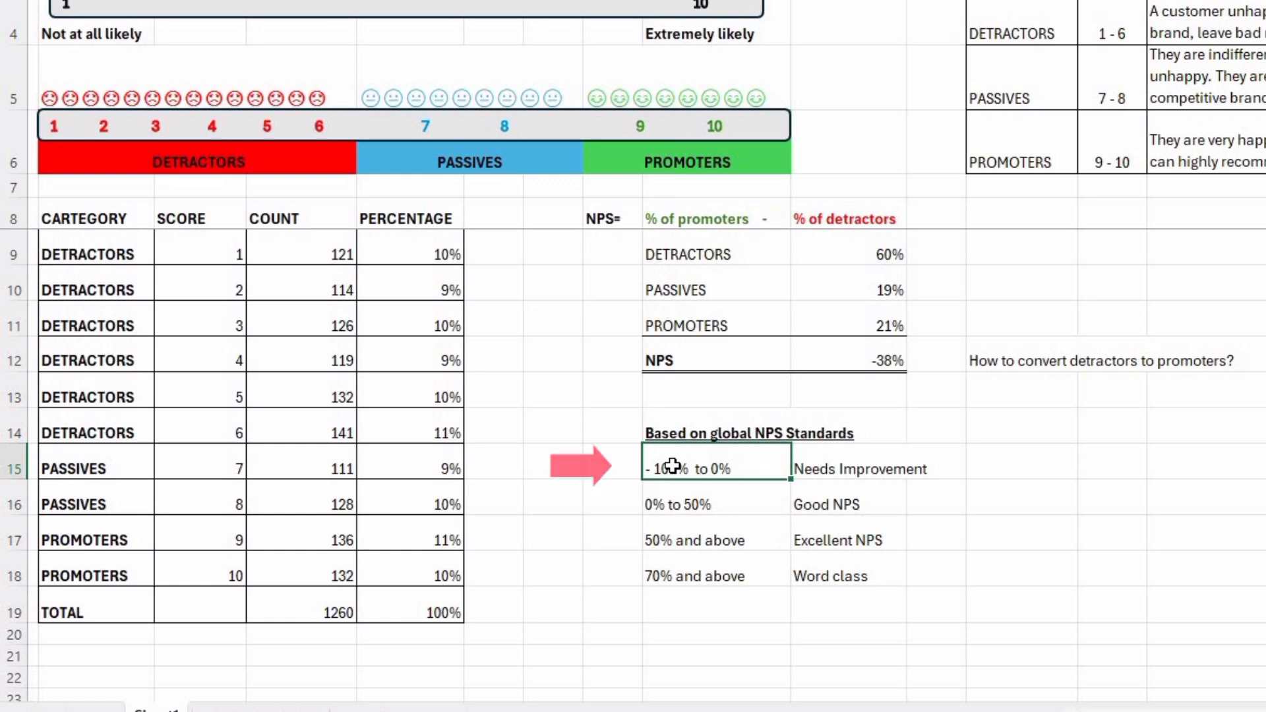
{"action": "left_click", "coordinate": [869, 460]}
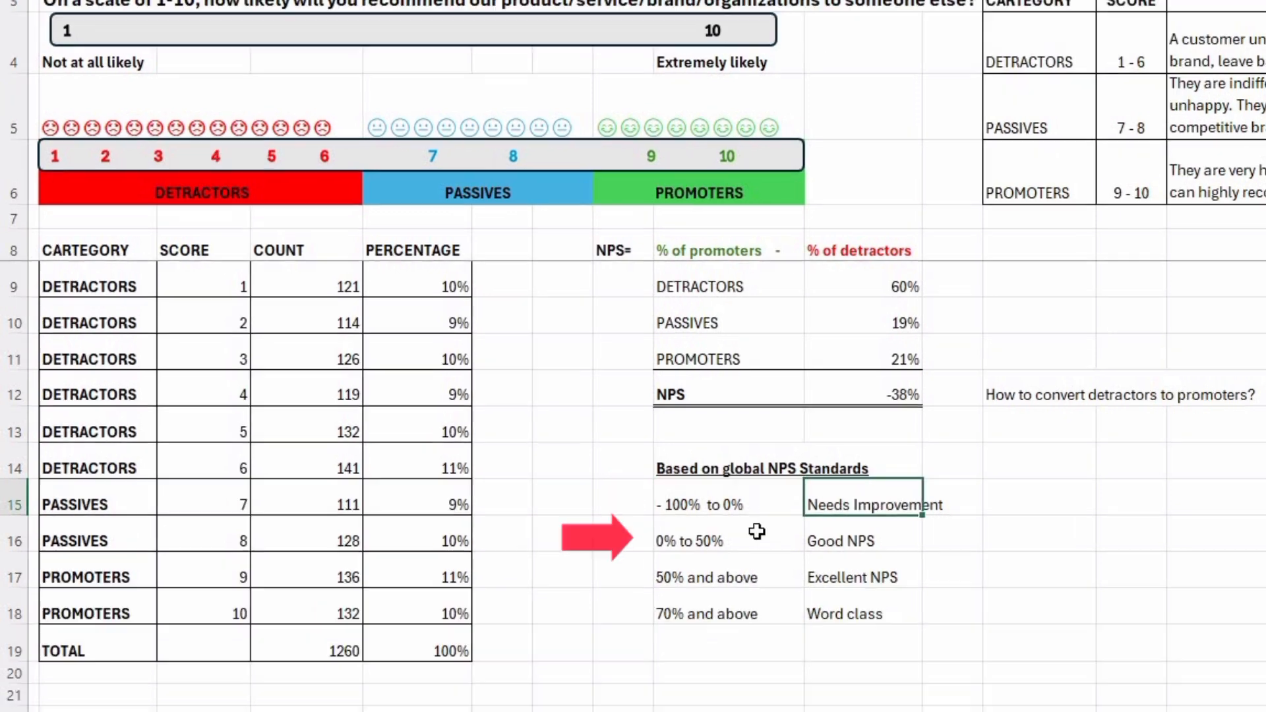
{"action": "left_click", "coordinate": [743, 502]}
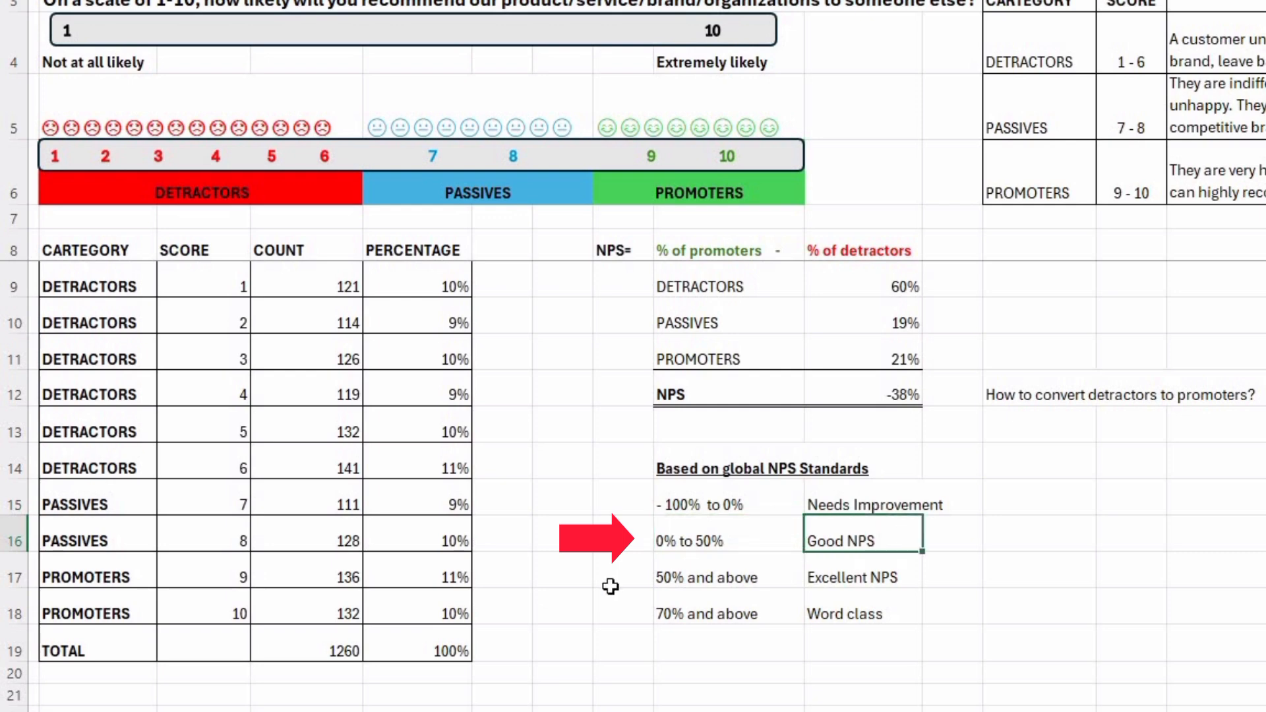
{"action": "left_click", "coordinate": [669, 577]}
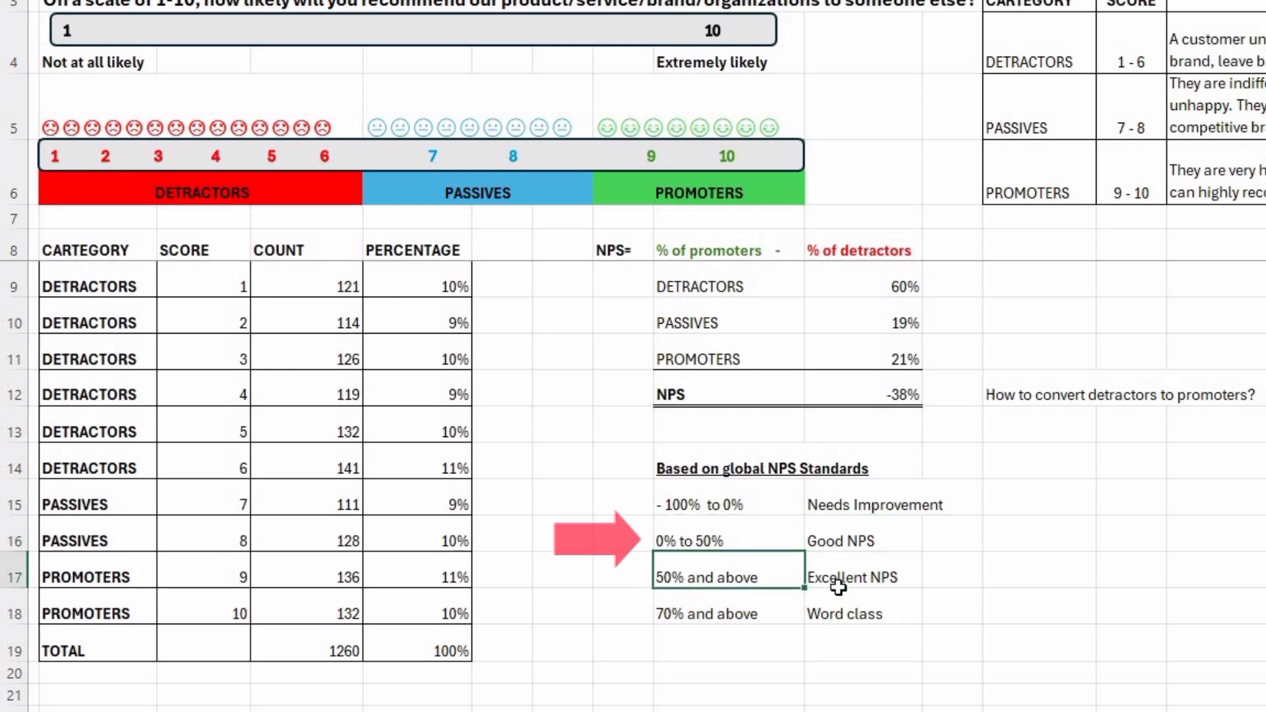
{"action": "left_click", "coordinate": [844, 591]}
{"action": "key", "text": "Up"}
{"action": "key", "text": "Up"}
{"action": "key", "text": "Up"}
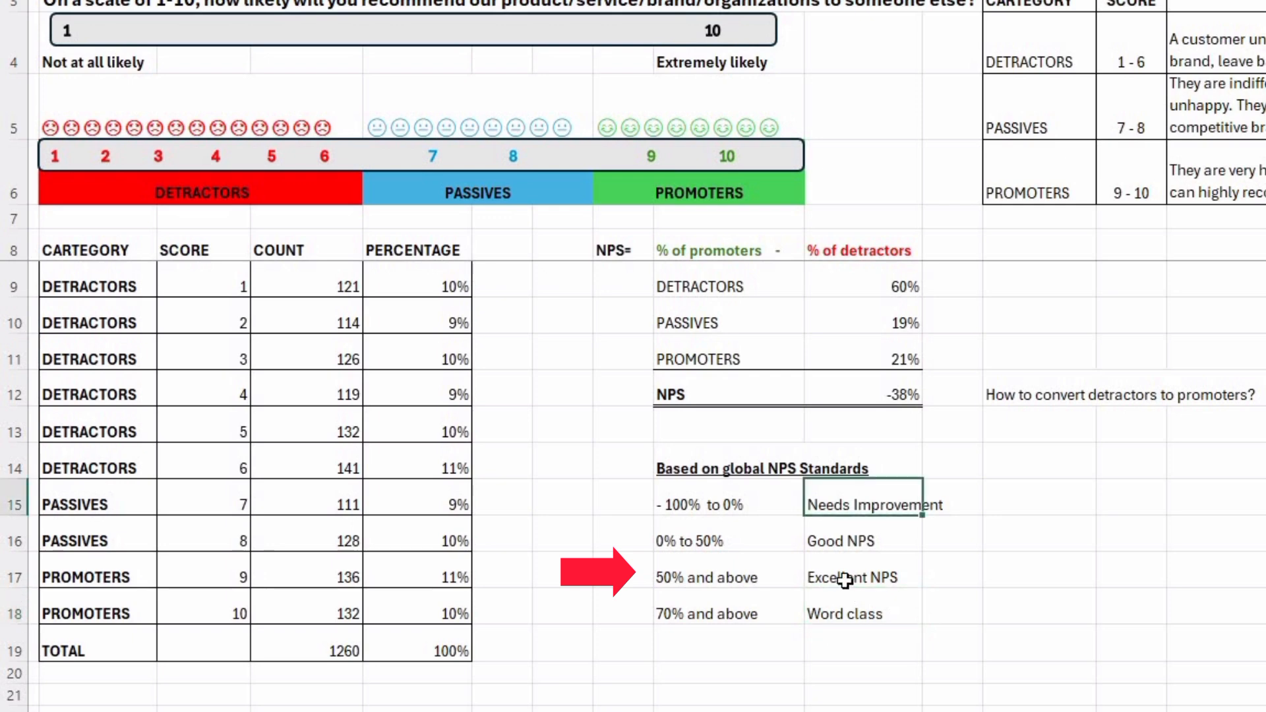
{"action": "left_click", "coordinate": [844, 580]}
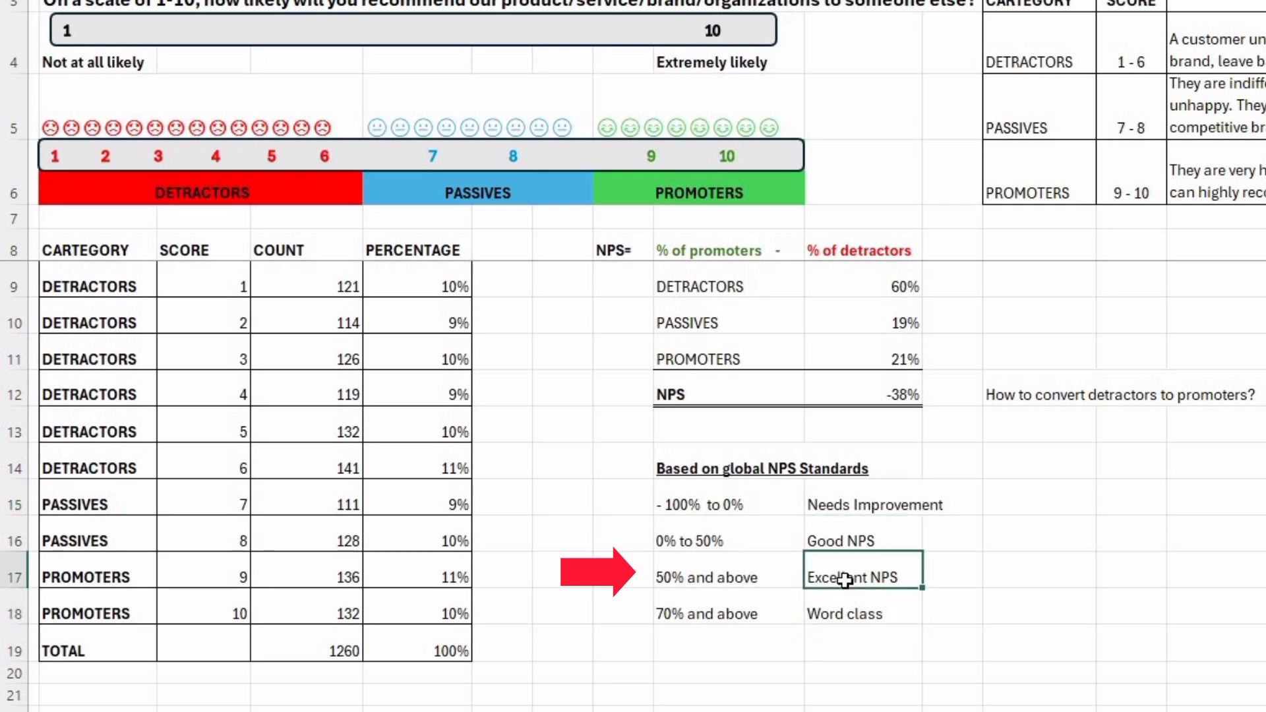
{"action": "left_click", "coordinate": [705, 607]}
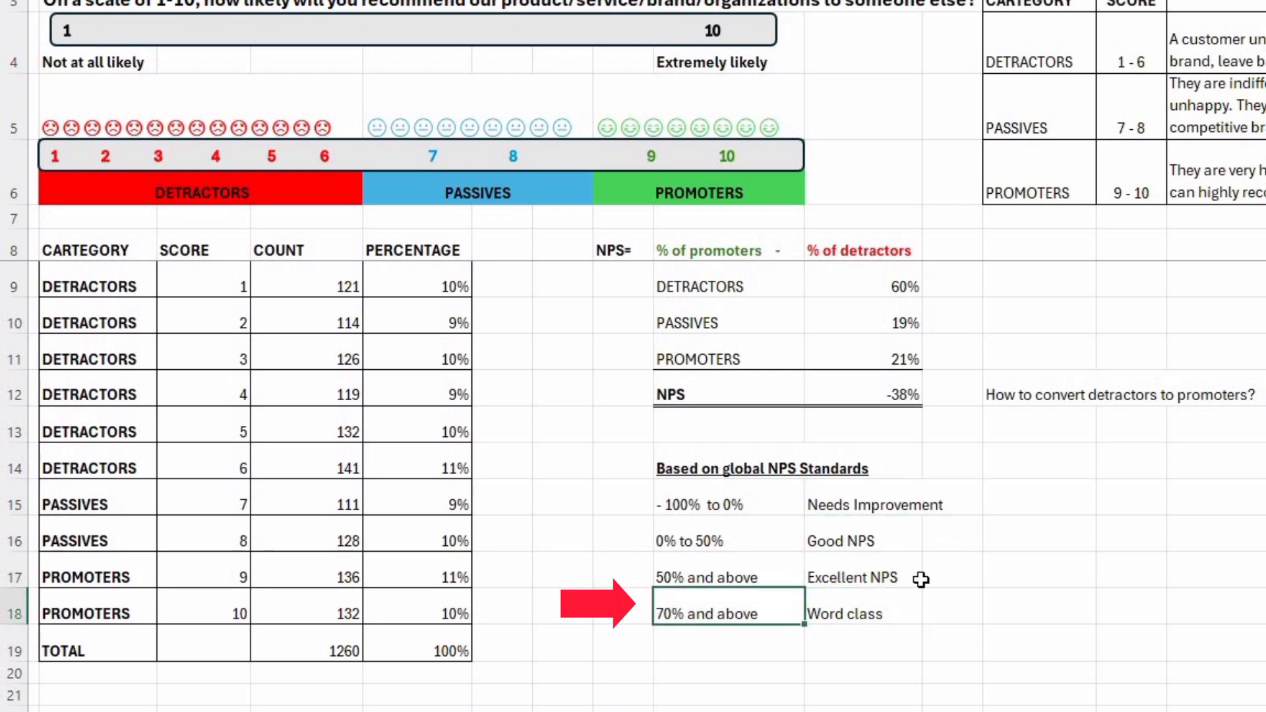
{"action": "left_click", "coordinate": [888, 602]}
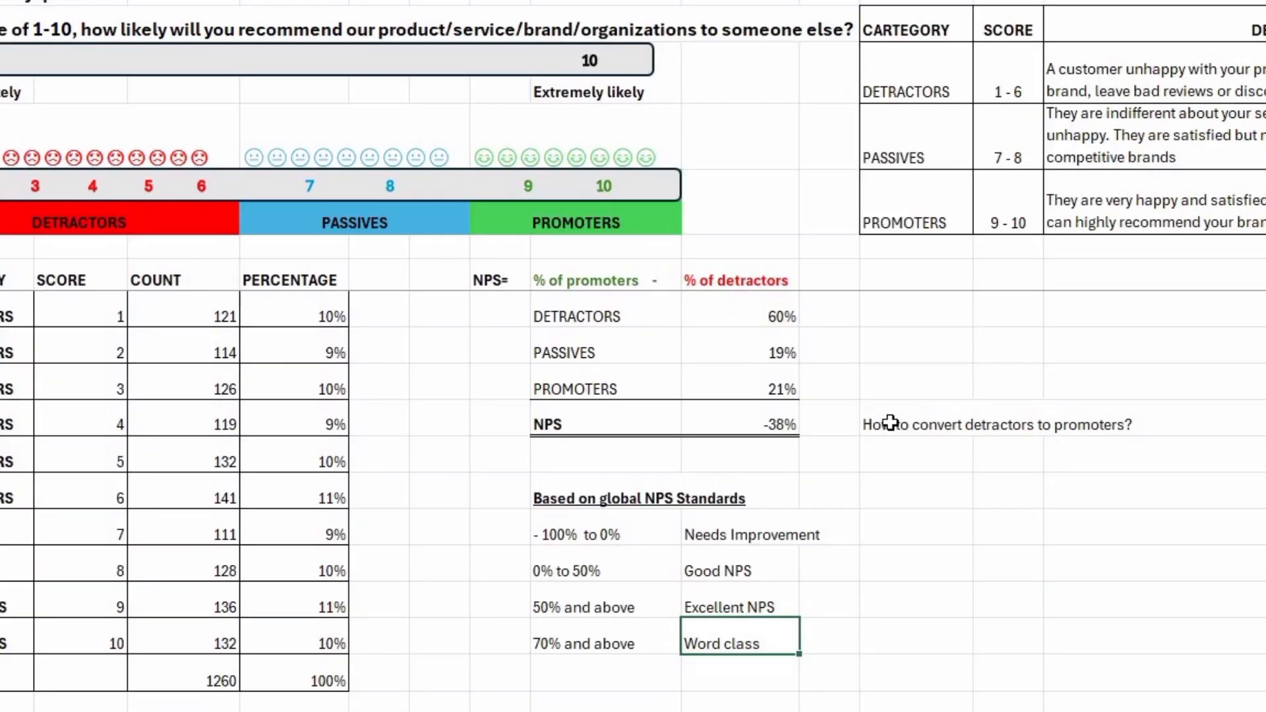
Enter "Find out ther pain points and resolve them. E.gs are;" in L13, below the question.
{"action": "left_click", "coordinate": [1021, 422]}
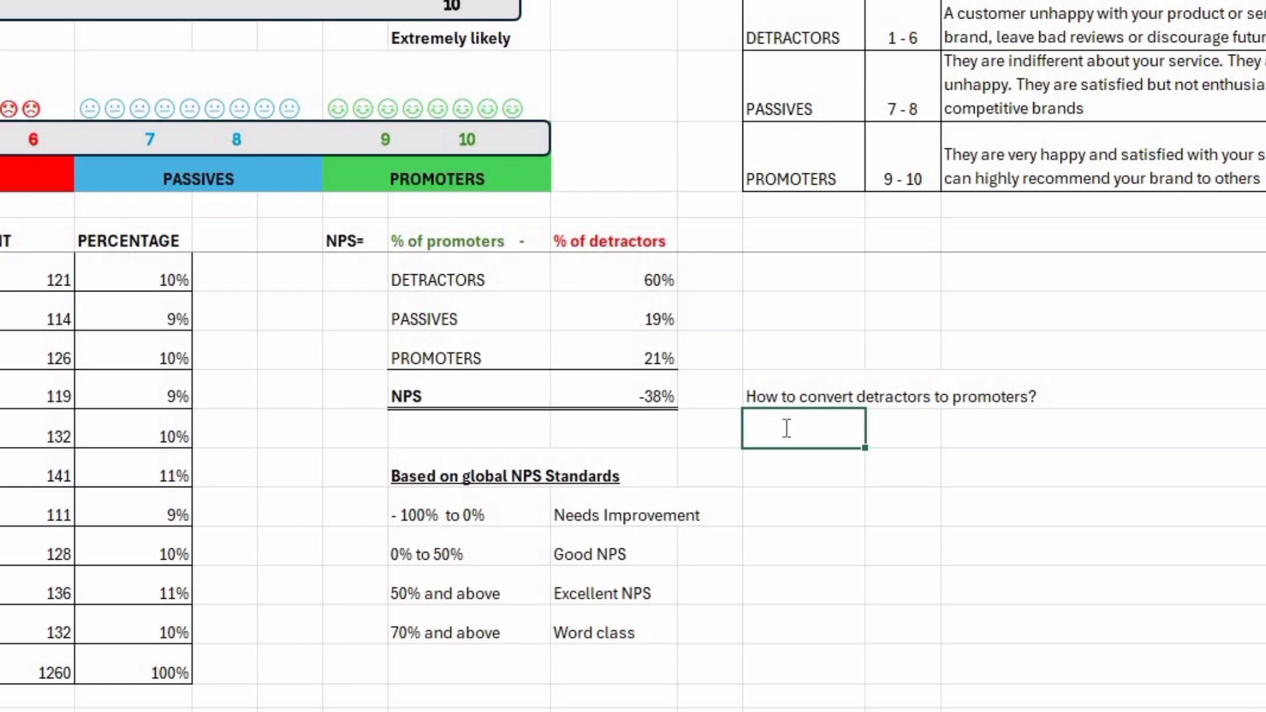
{"action": "type", "text": "Find out ther pain points and resolve them"}
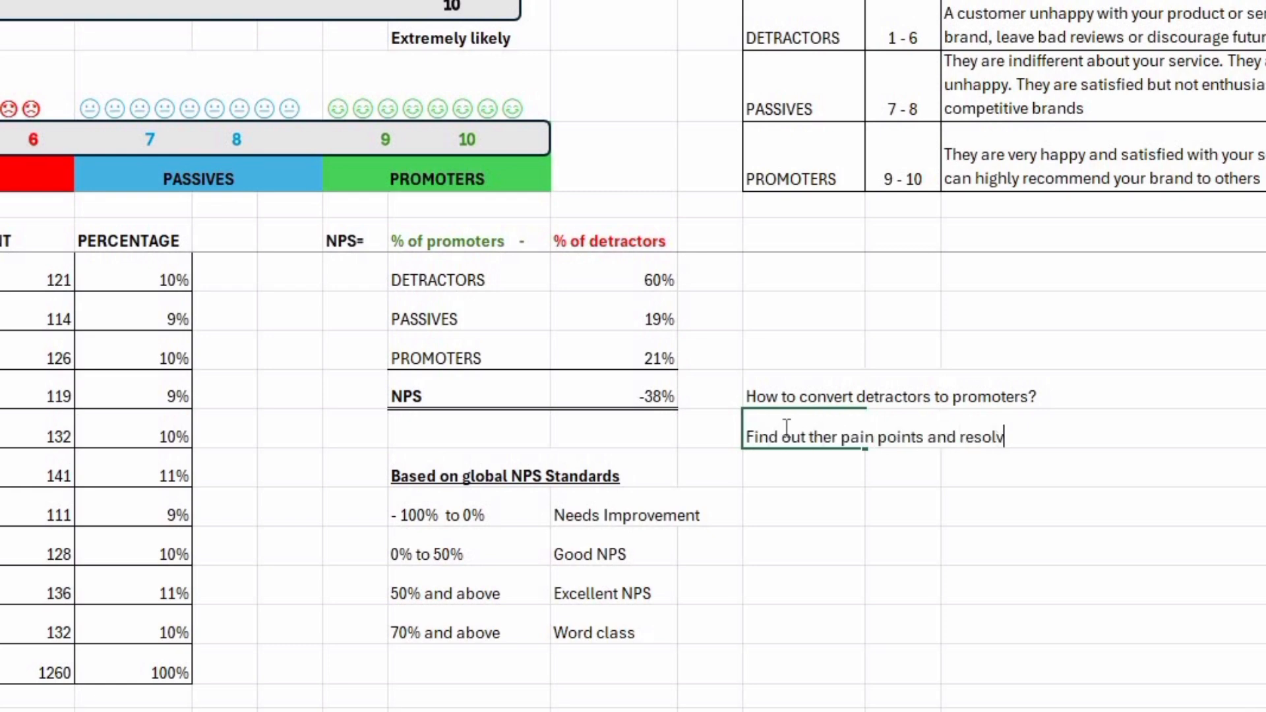
{"action": "type", "text": ". e.gs are;"}
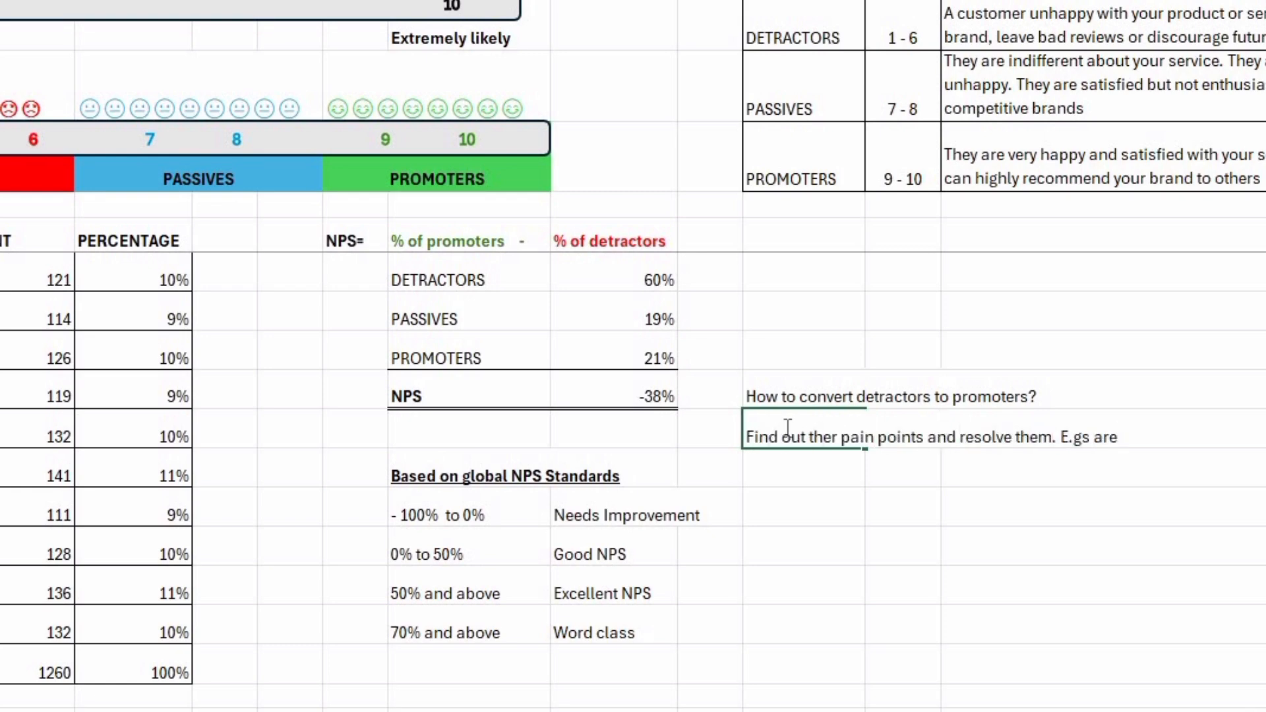
{"action": "key", "text": "Return"}
Enter "Customer support left acustomer issue unresolved" in L14 as the first pain point example.
{"action": "type", "text": "Customer support le"}
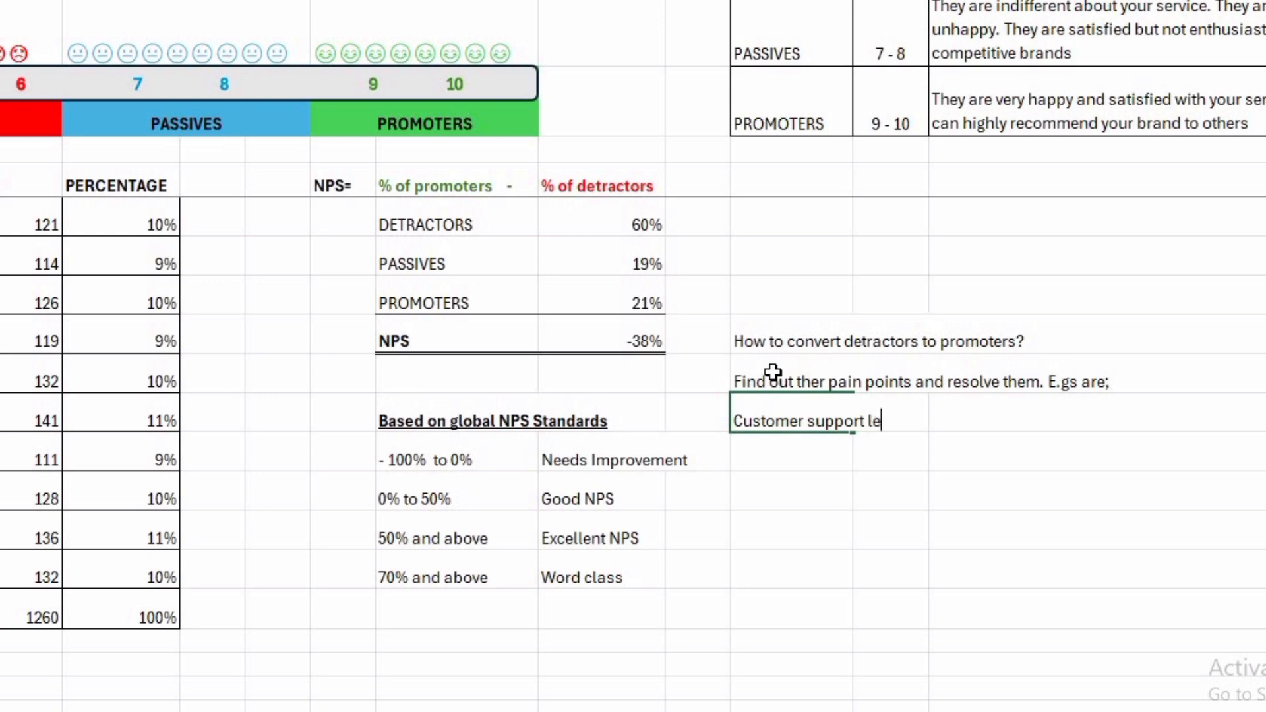
{"action": "type", "text": "ft acustomer"}
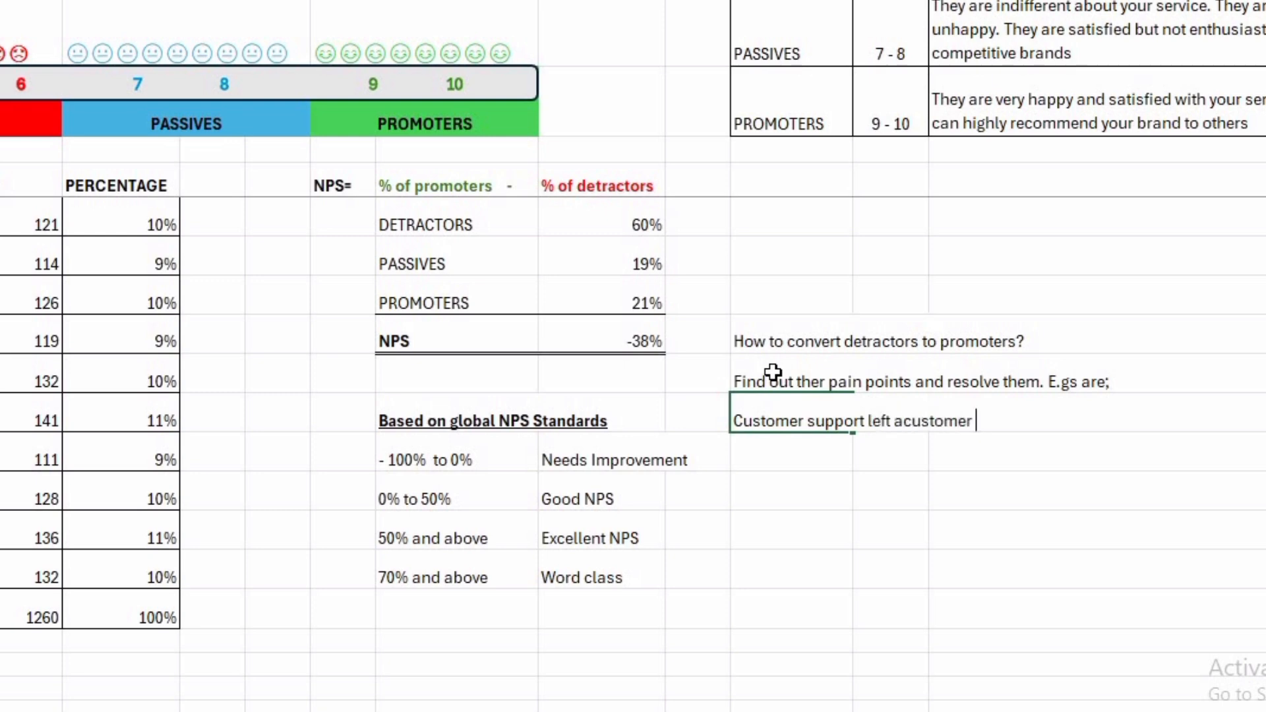
{"action": "type", "text": " issue unresolved"}
{"action": "key", "text": "Return"}
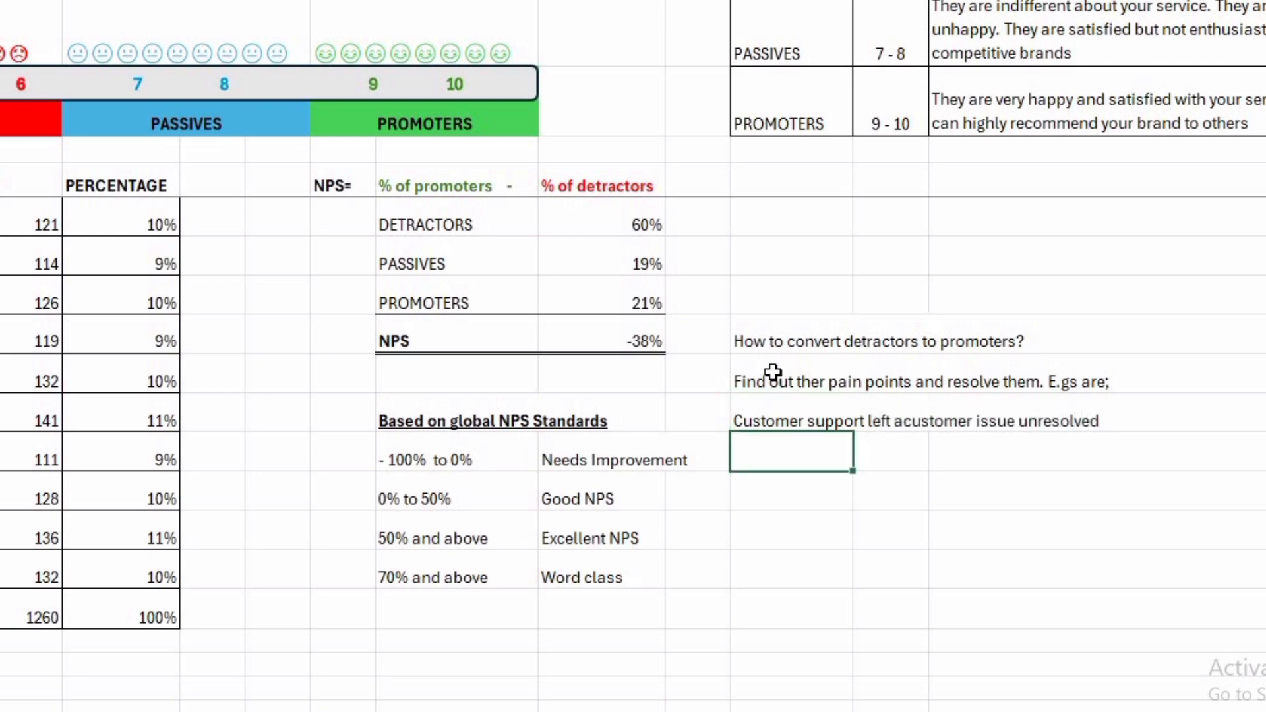
Enter "The products or services do not live up to customers expectations. What I ordered VS What I got" in L15.
{"action": "type", "text": "The products or services do no"}
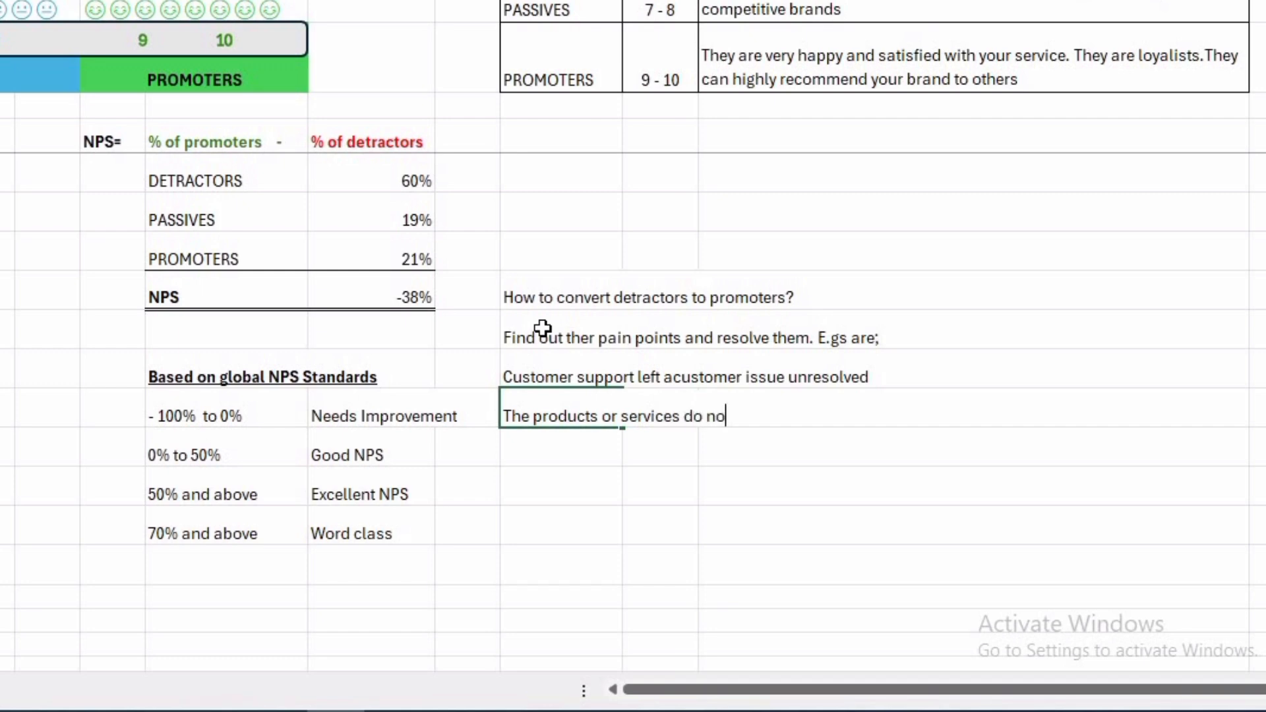
{"action": "type", "text": "t live up to customers expect"}
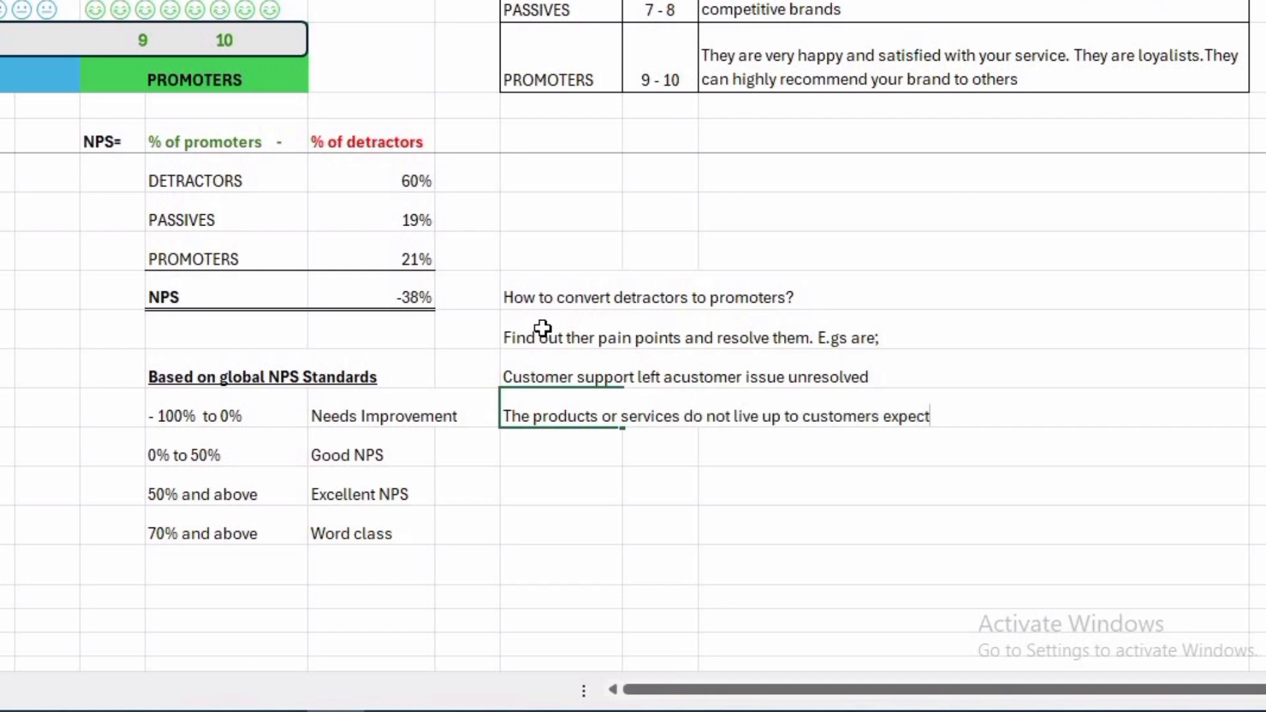
{"action": "type", "text": "ations. What I ordered VS"}
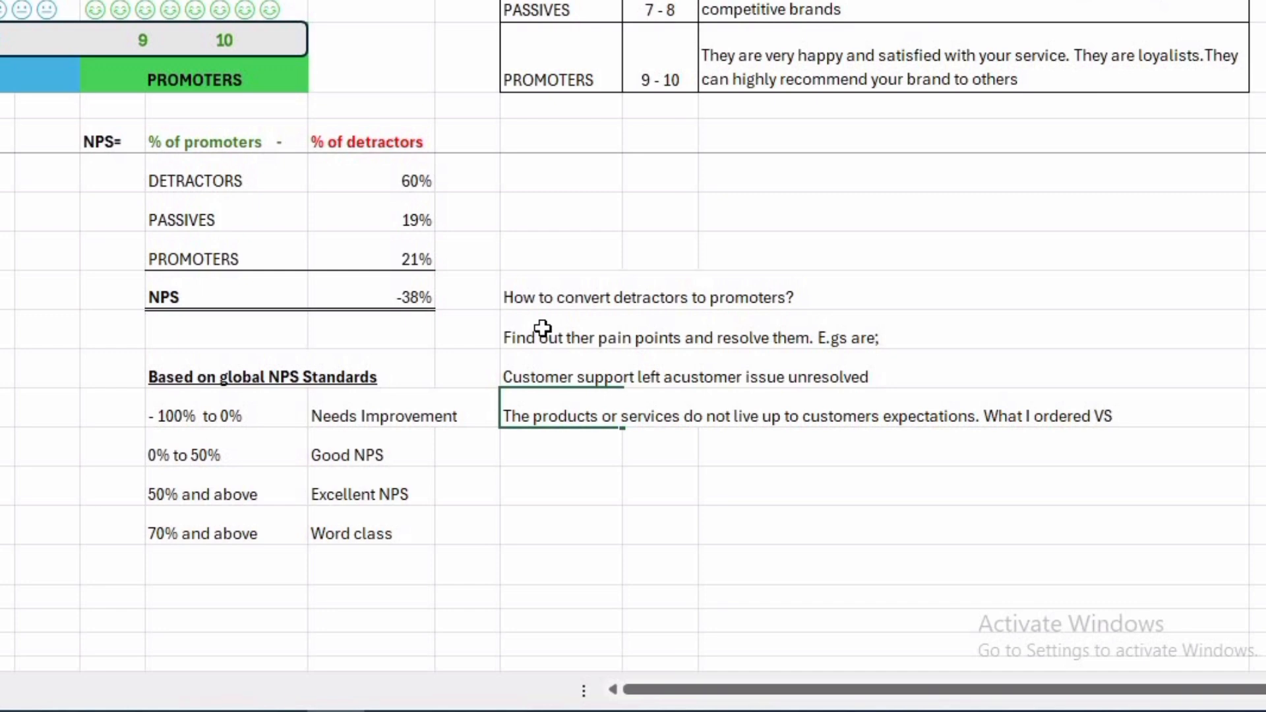
{"action": "type", "text": " What I got"}
{"action": "key", "text": "Return"}
Enter "Delays in delivery and service" in L16 as the third pain point example.
{"action": "type", "text": "Delays in deliver"}
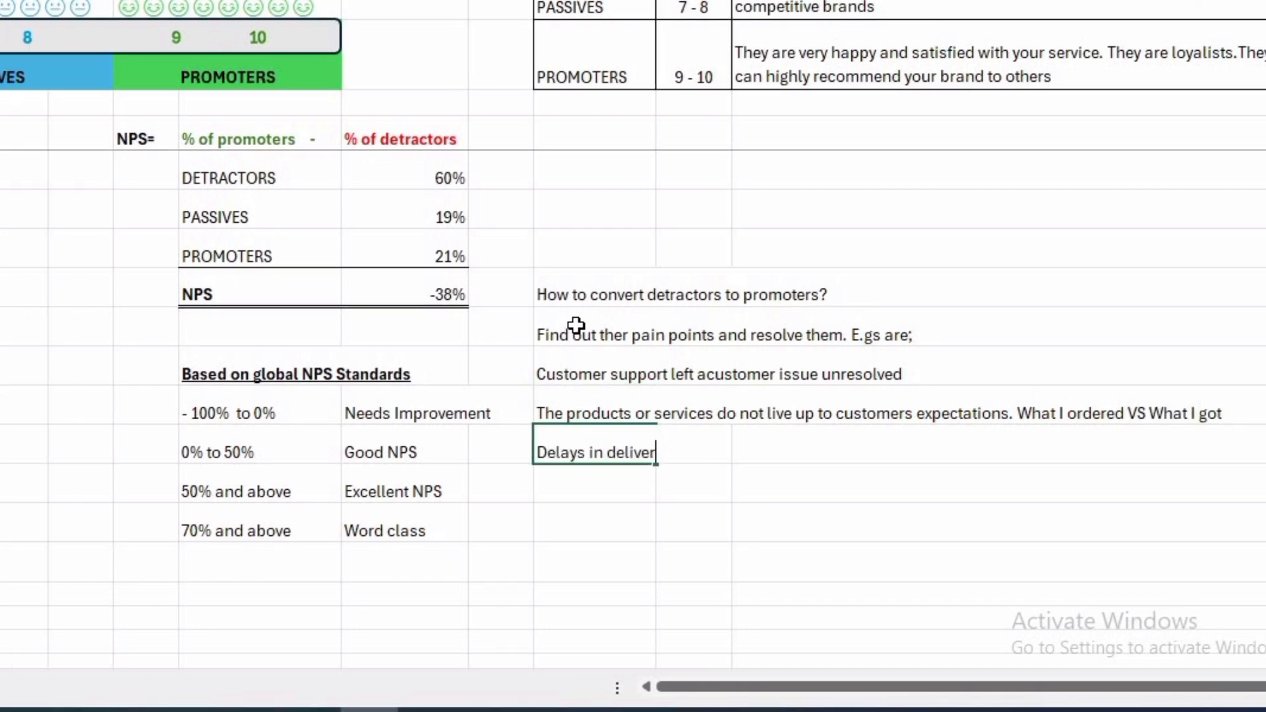
{"action": "type", "text": "y andsservice"}
{"action": "key", "text": "Return"}
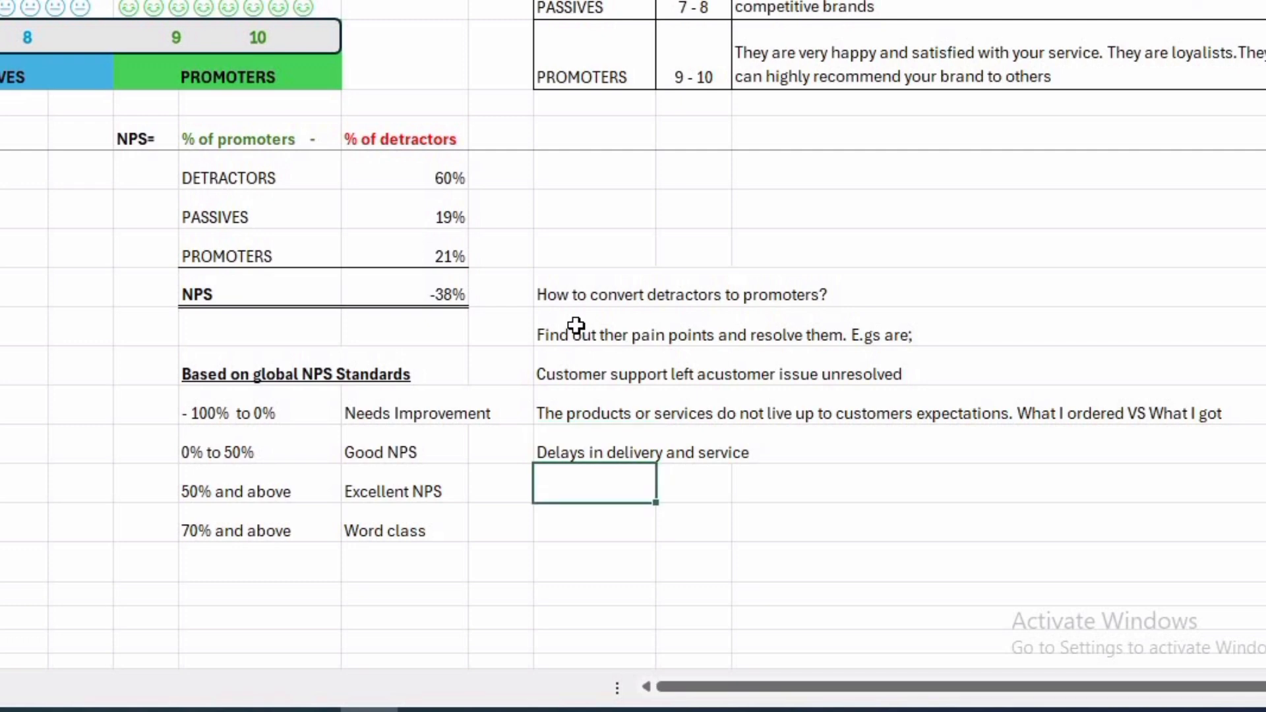
Enter "Better alternatives in competitive brands" in L17 as the fourth pain point example.
{"action": "type", "text": "Better alterb"}
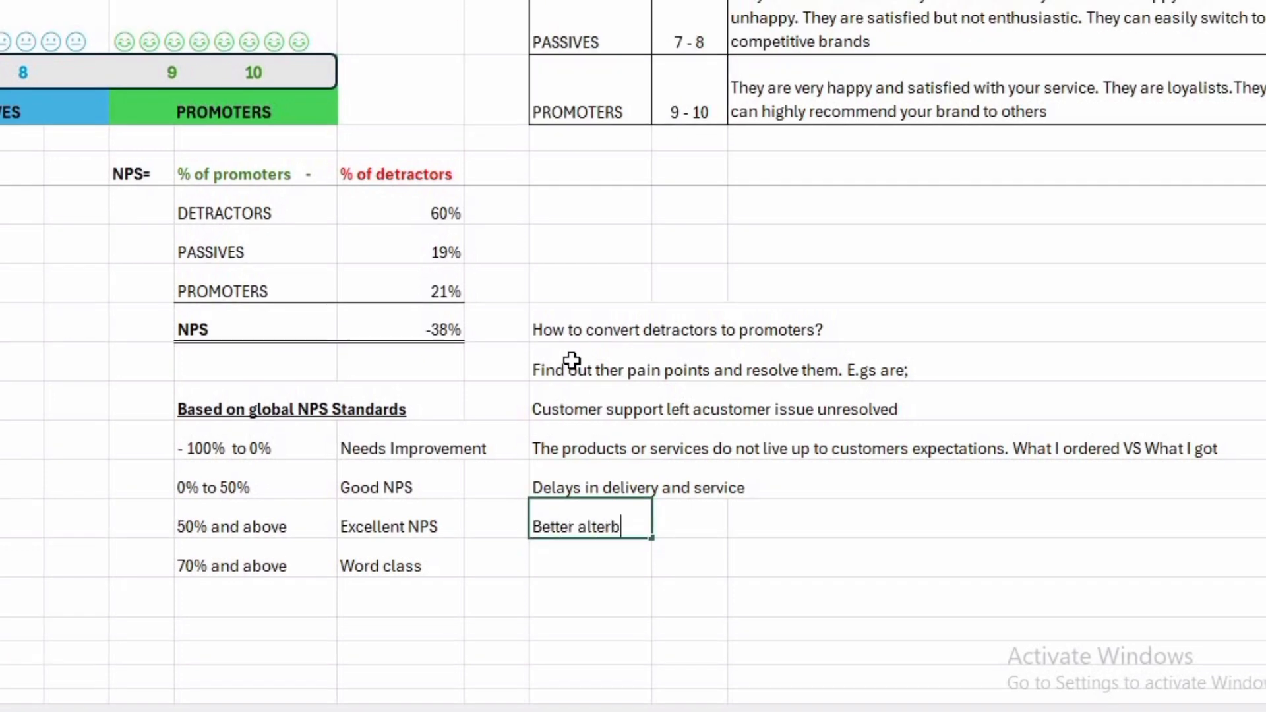
{"action": "key", "text": "BackSpace"}
{"action": "type", "text": "natives in "}
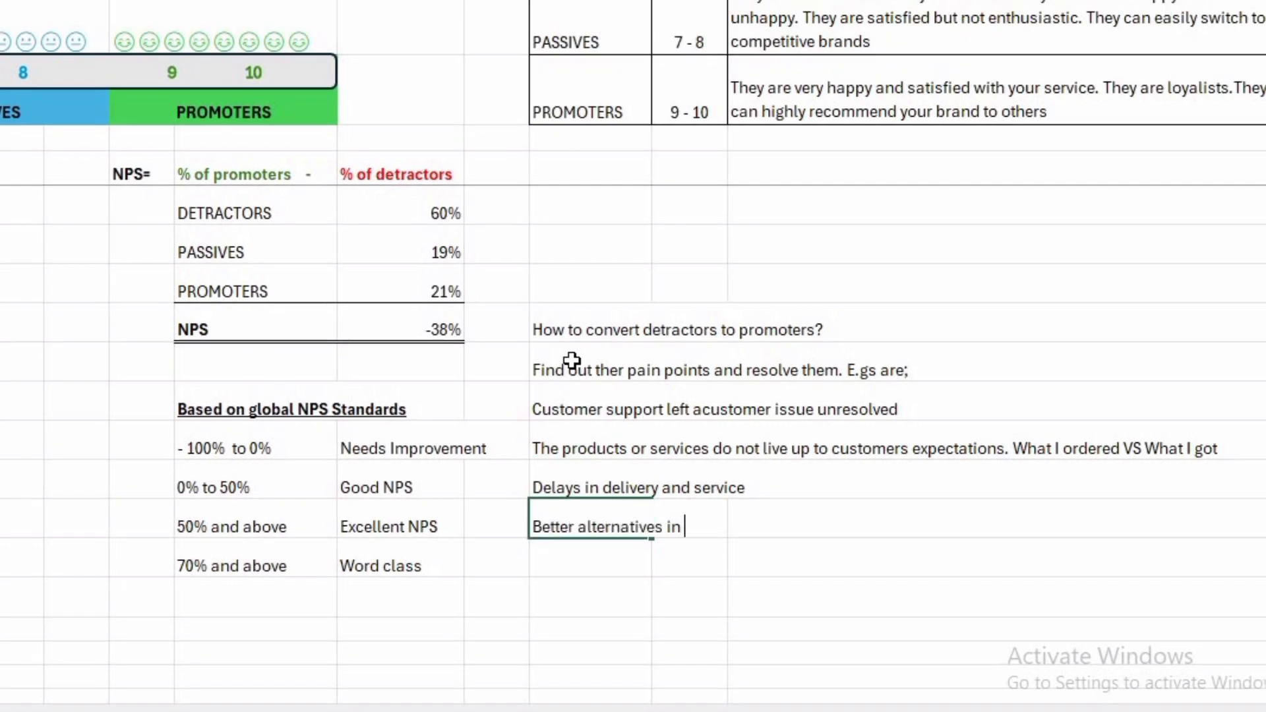
{"action": "type", "text": "competitive brands"}
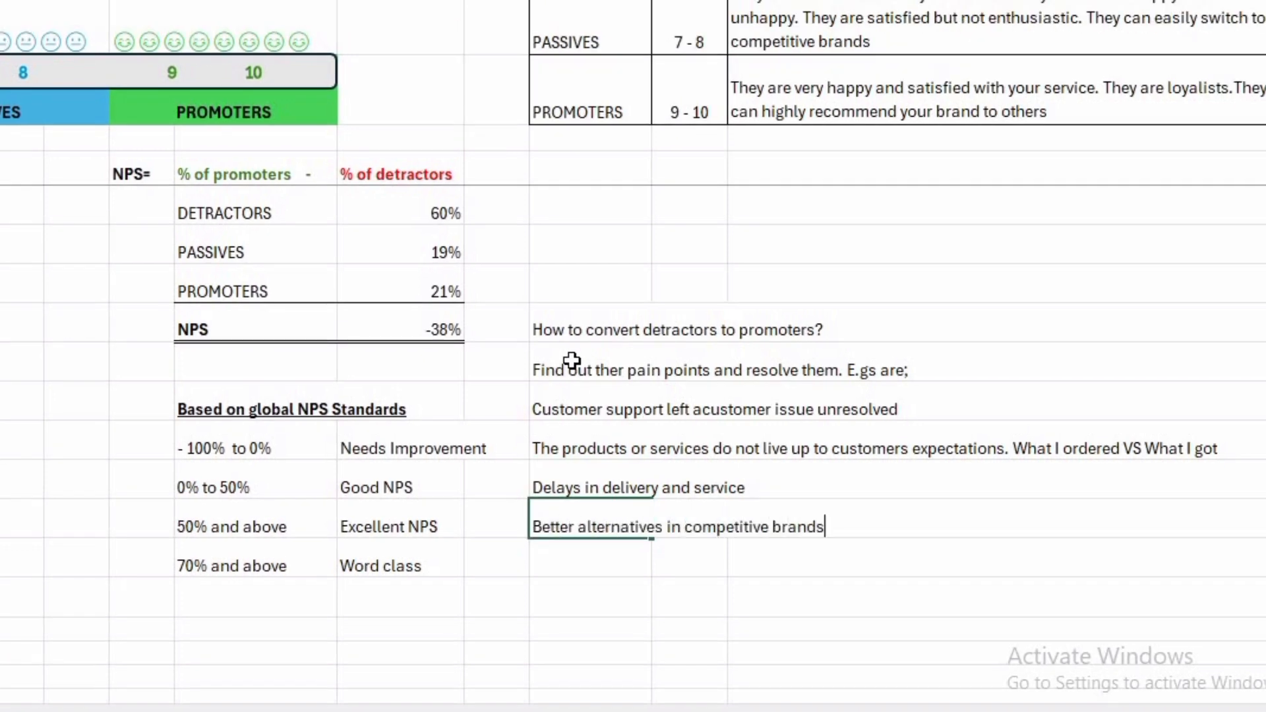
{"action": "key", "text": "Return"}
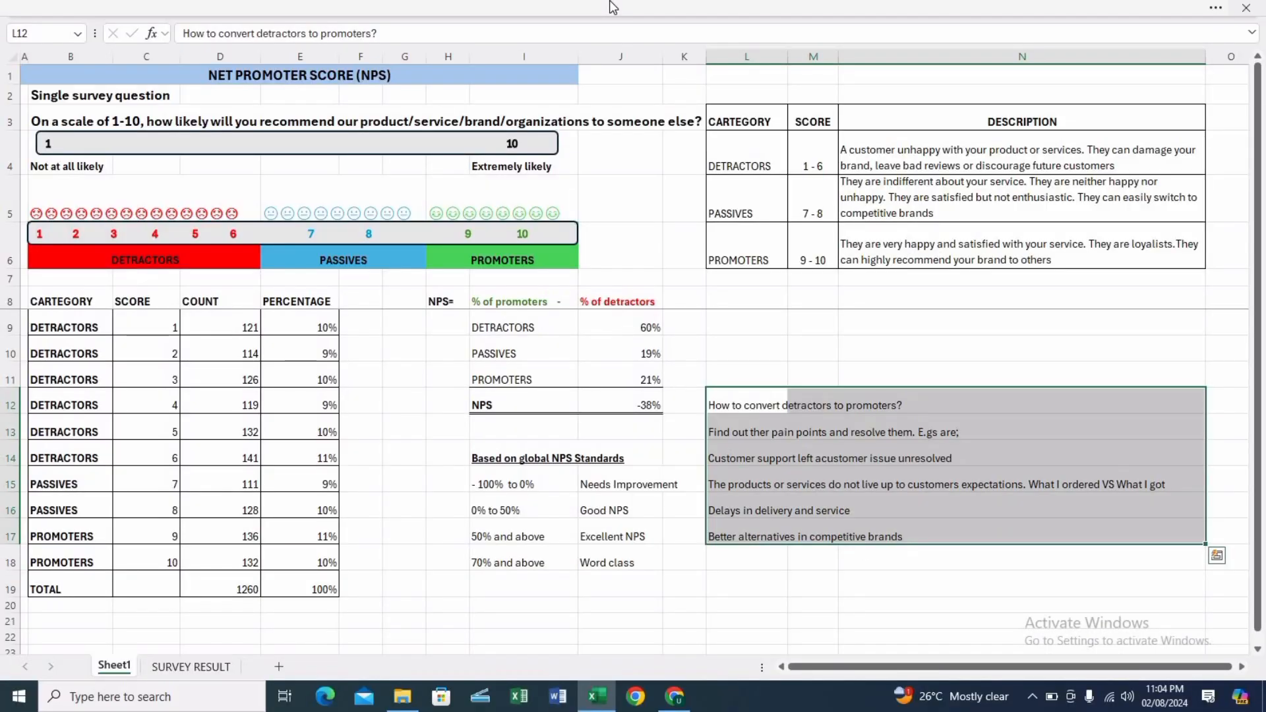
Apply a thick outside border around the detractor conversion notes in L12:N17.
{"action": "left_click", "coordinate": [613, 7]}
{"action": "left_click", "coordinate": [195, 108]}
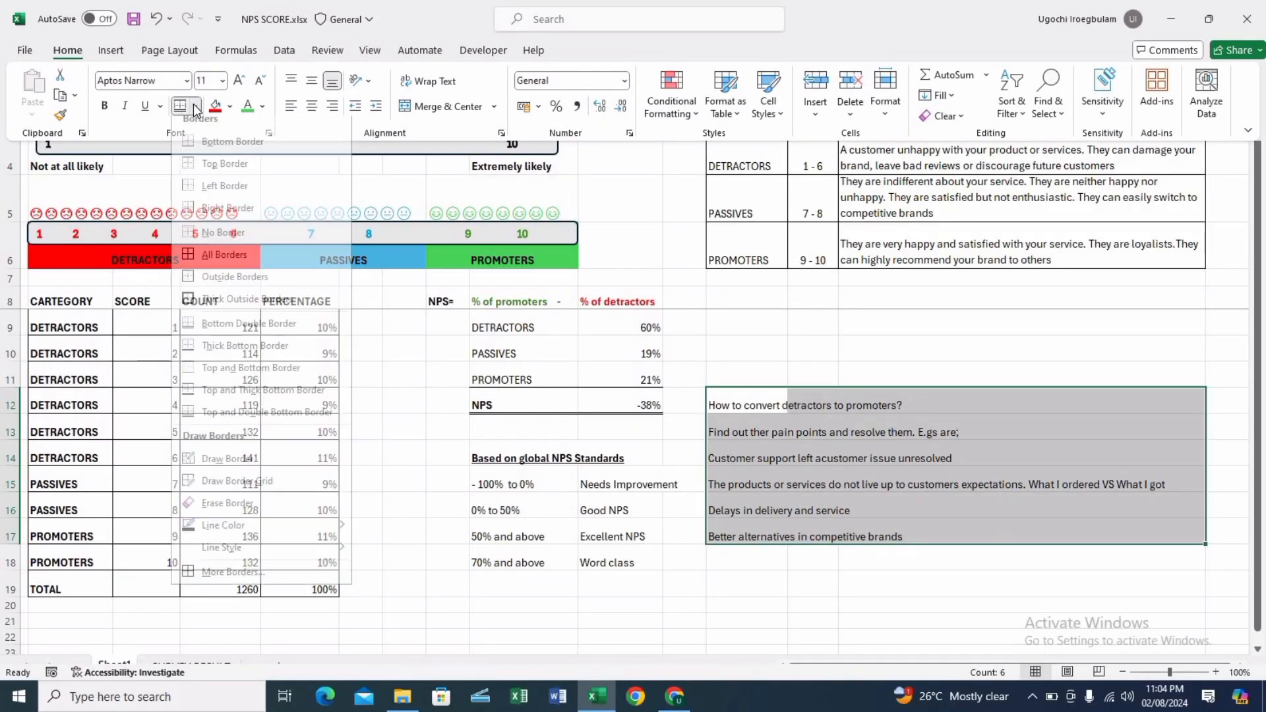
{"action": "left_click", "coordinate": [227, 308]}
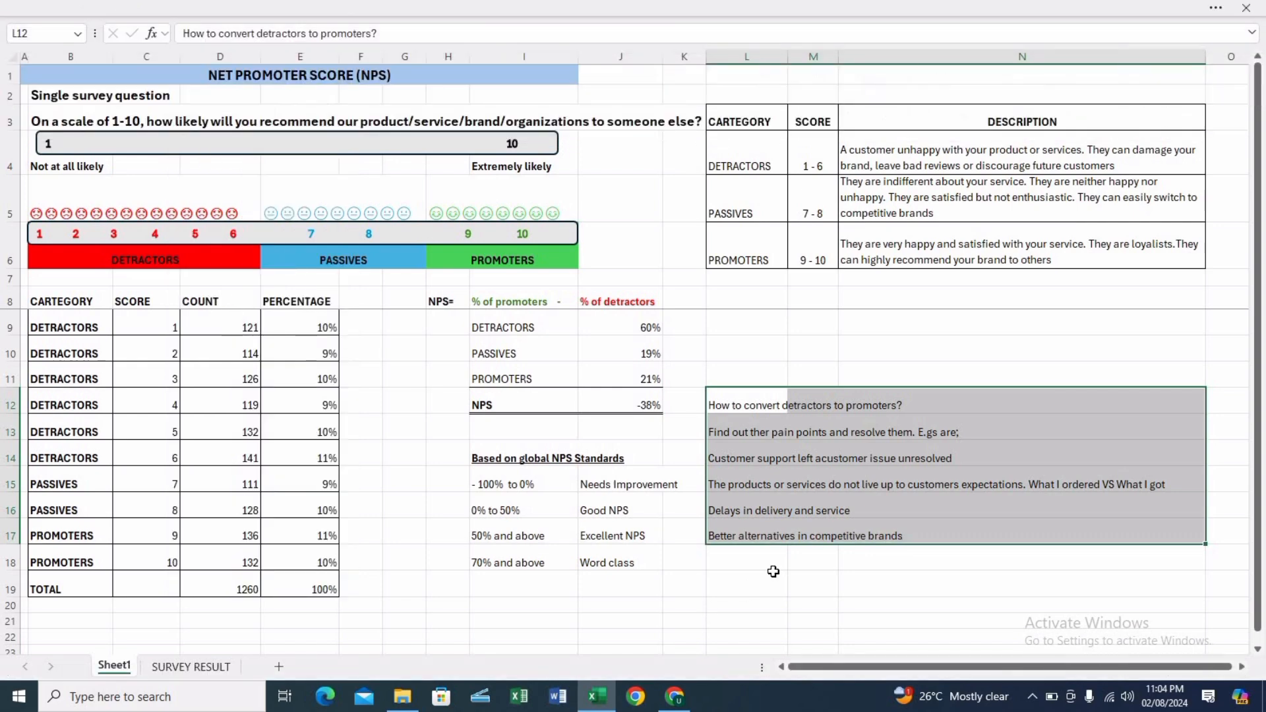
Enter "Do a follow up" in L19, below the bordered pain point notes.
{"action": "left_click", "coordinate": [766, 576]}
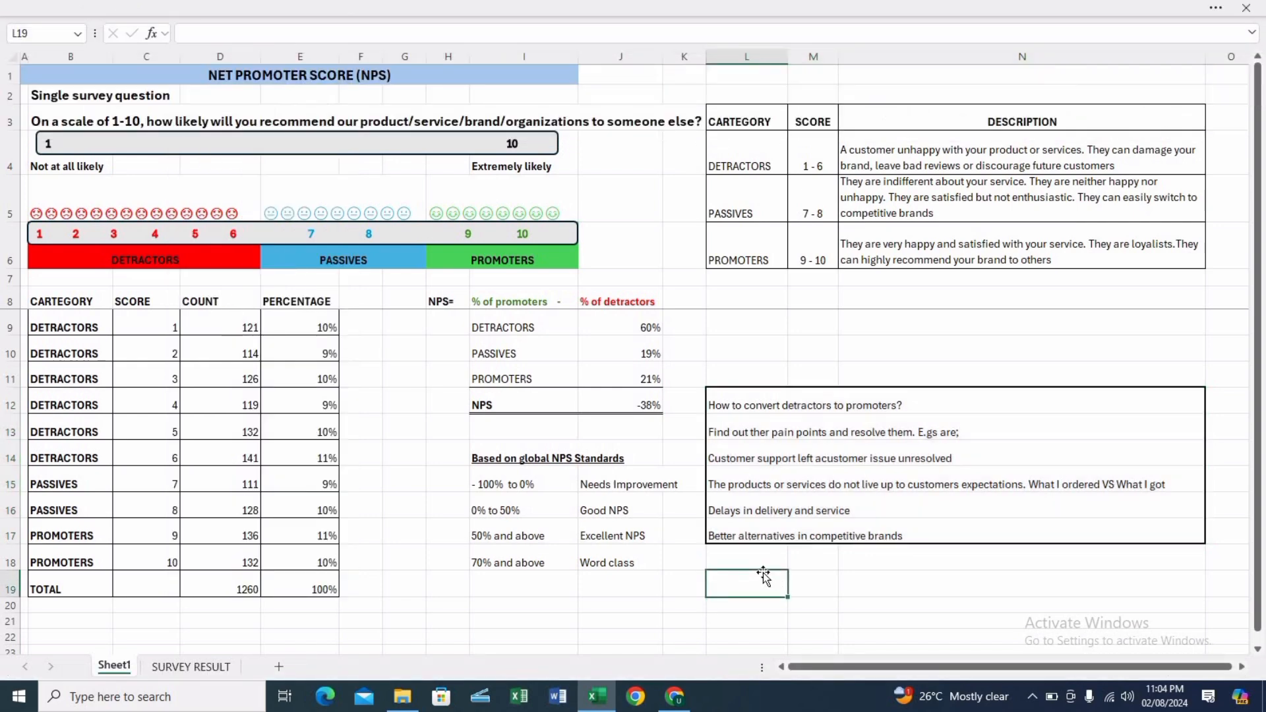
{"action": "type", "text": "Do a"}
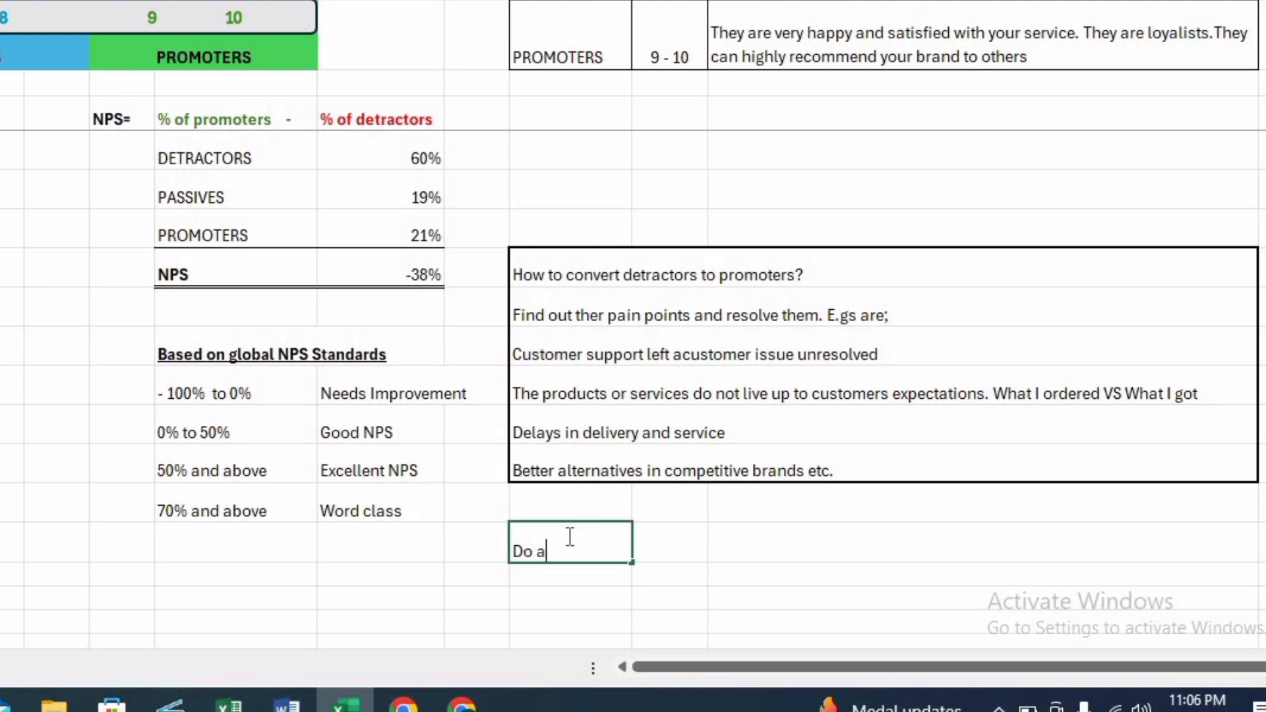
{"action": "type", "text": " follow up"}
{"action": "key", "text": "Return"}
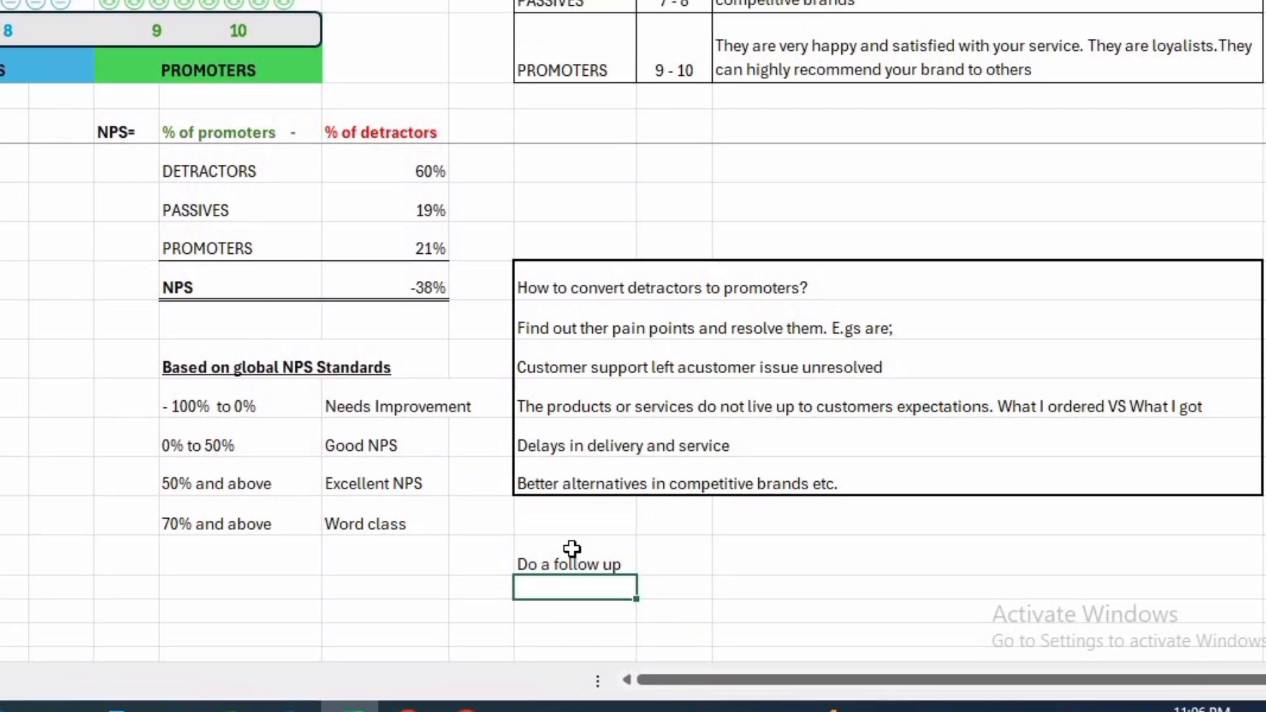
Enter "Build loyalty and advocacy programs" in L20, below the follow-up note.
{"action": "type", "text": "Build loyalty and advoca"}
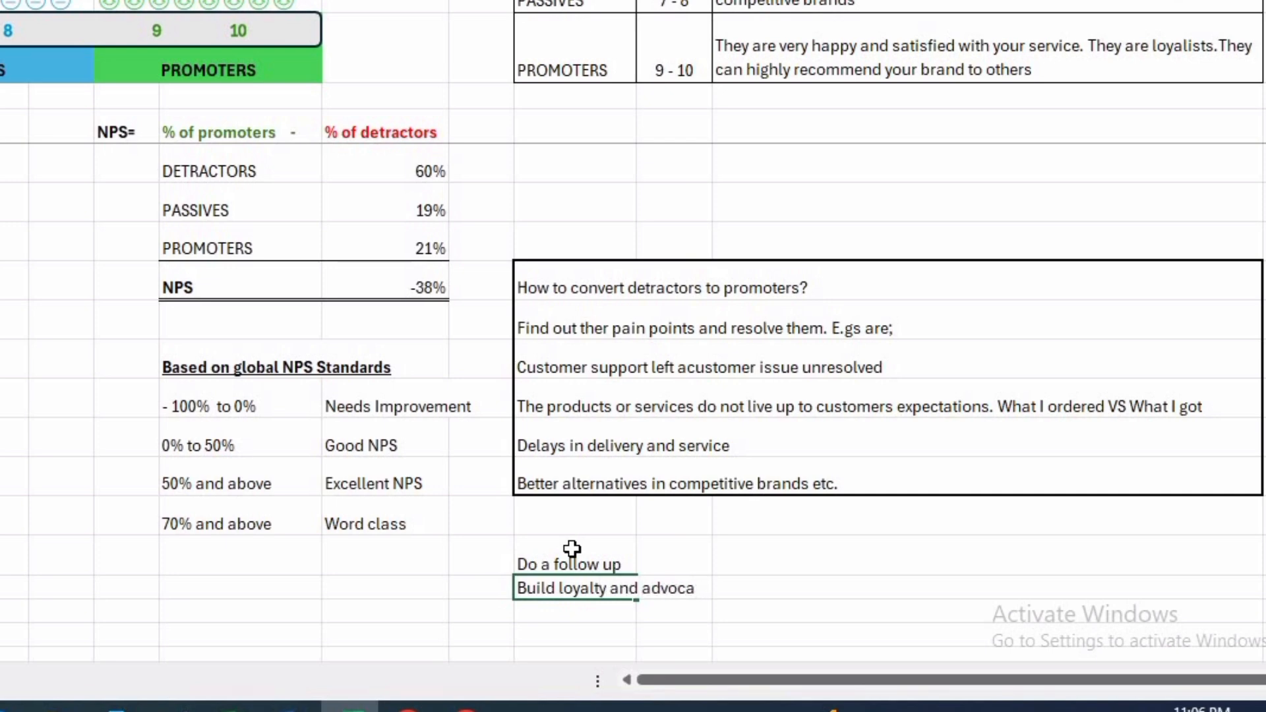
{"action": "type", "text": "cy programs"}
{"action": "key", "text": "Return"}
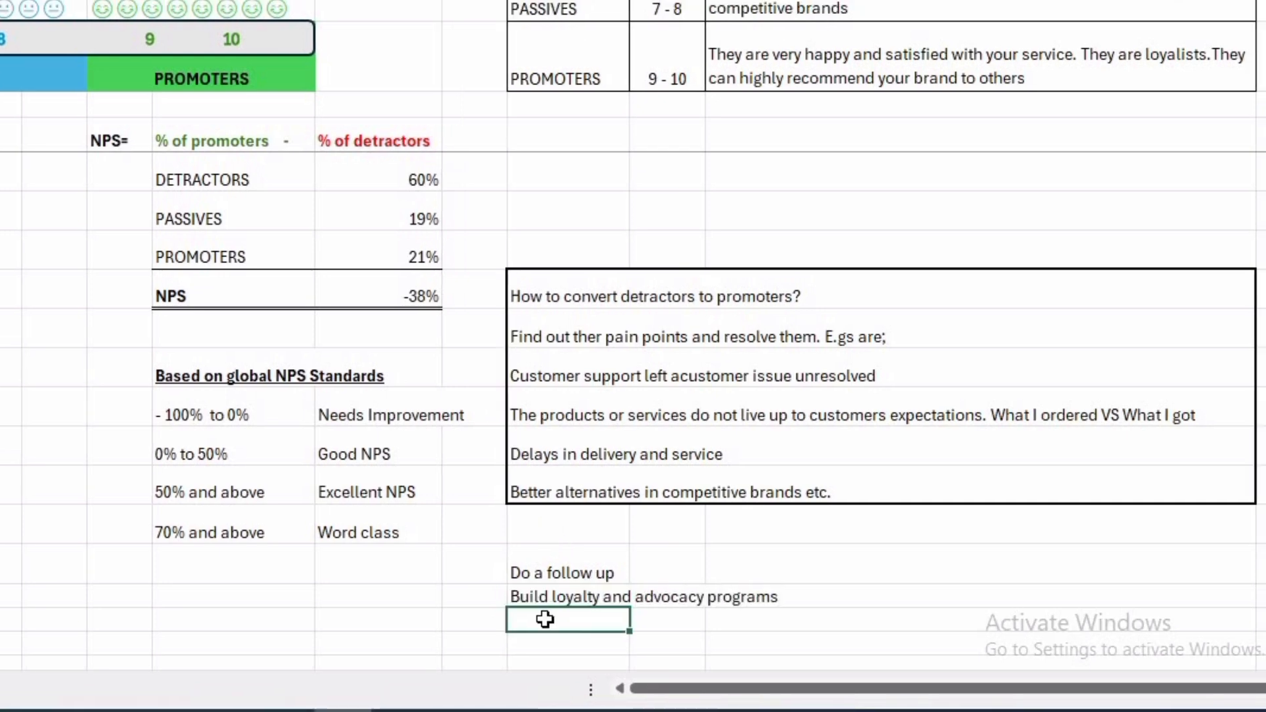
Enter "Continuously measure progress and gather customer feedback" in L21, below the loyalty programs note.
{"action": "type", "text": "Continuously measure"}
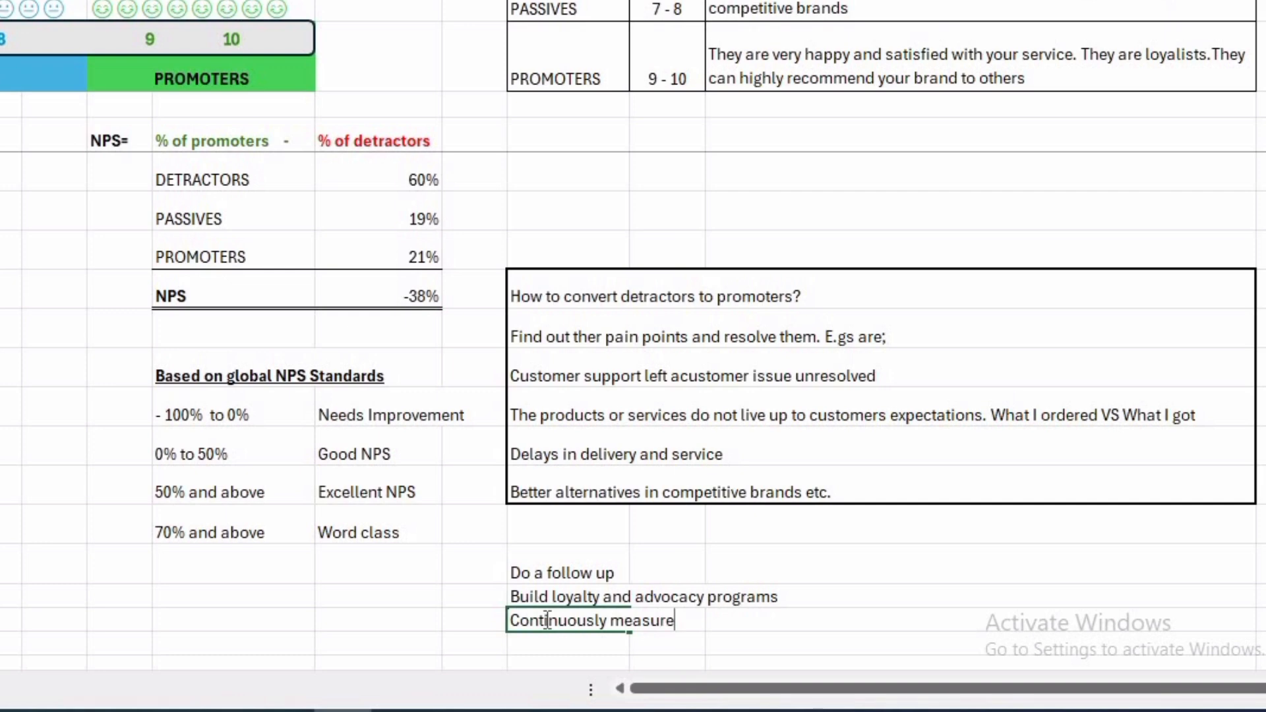
{"action": "type", "text": " progress and gather customer feedba"}
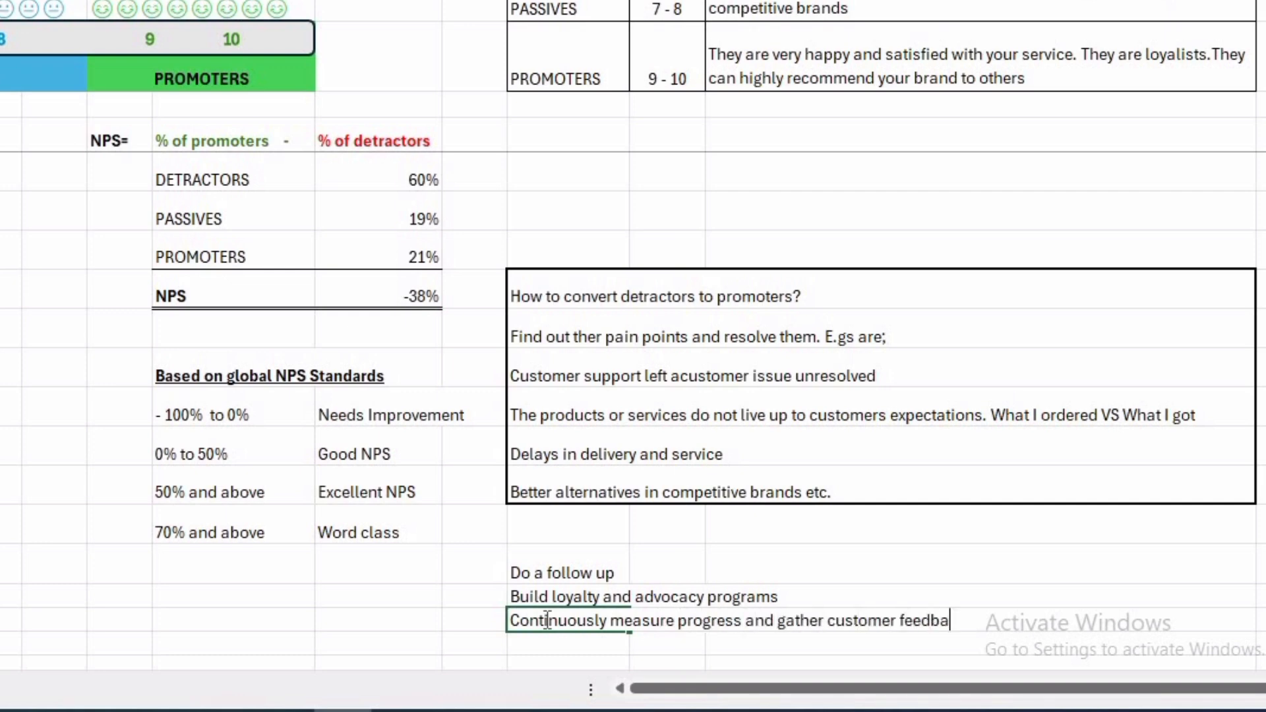
{"action": "type", "text": "ck"}
{"action": "key", "text": "Return"}
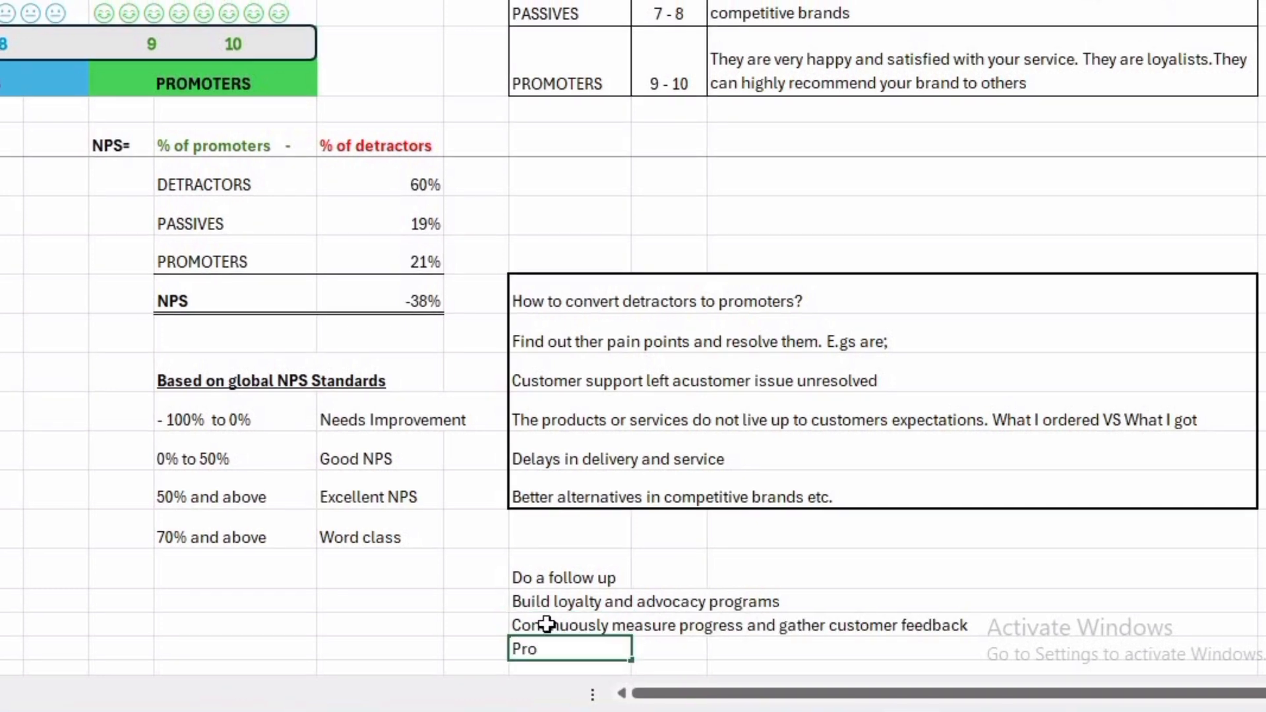
Enter "Provide employee training programs etc" in L22, below the customer feedback note.
{"action": "type", "text": "Provide employee t"}
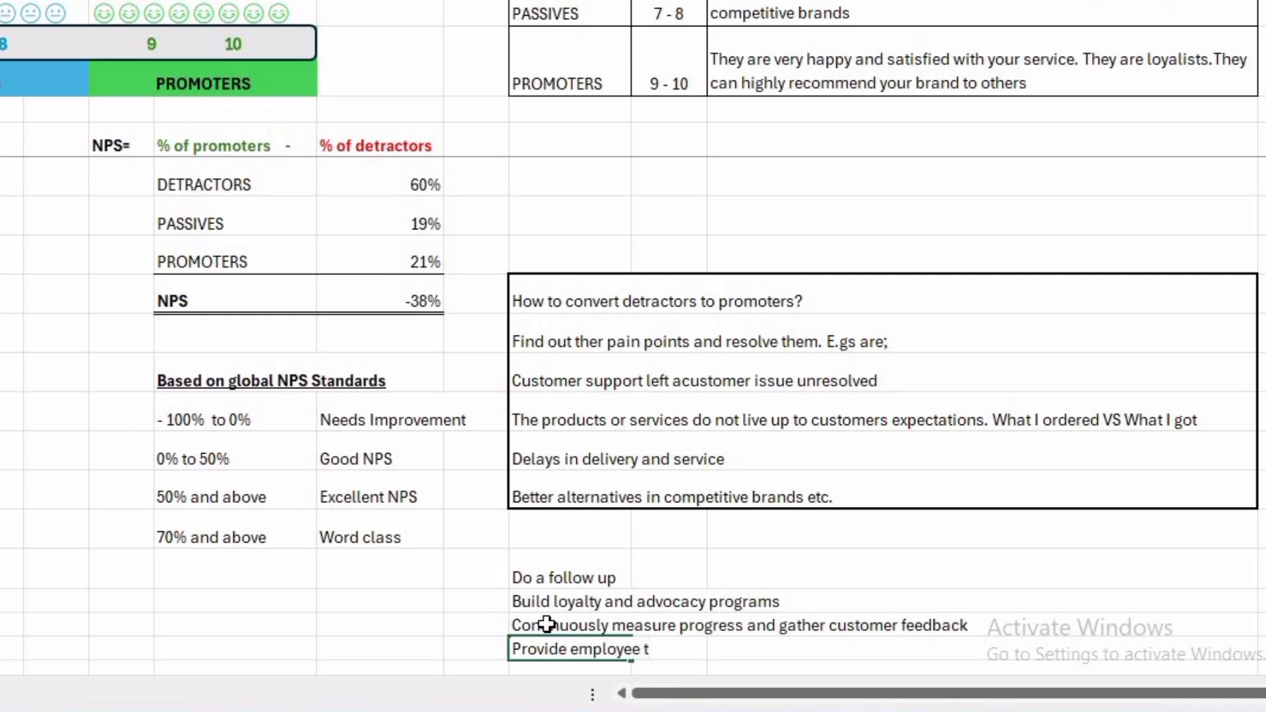
{"action": "type", "text": "raining progr"}
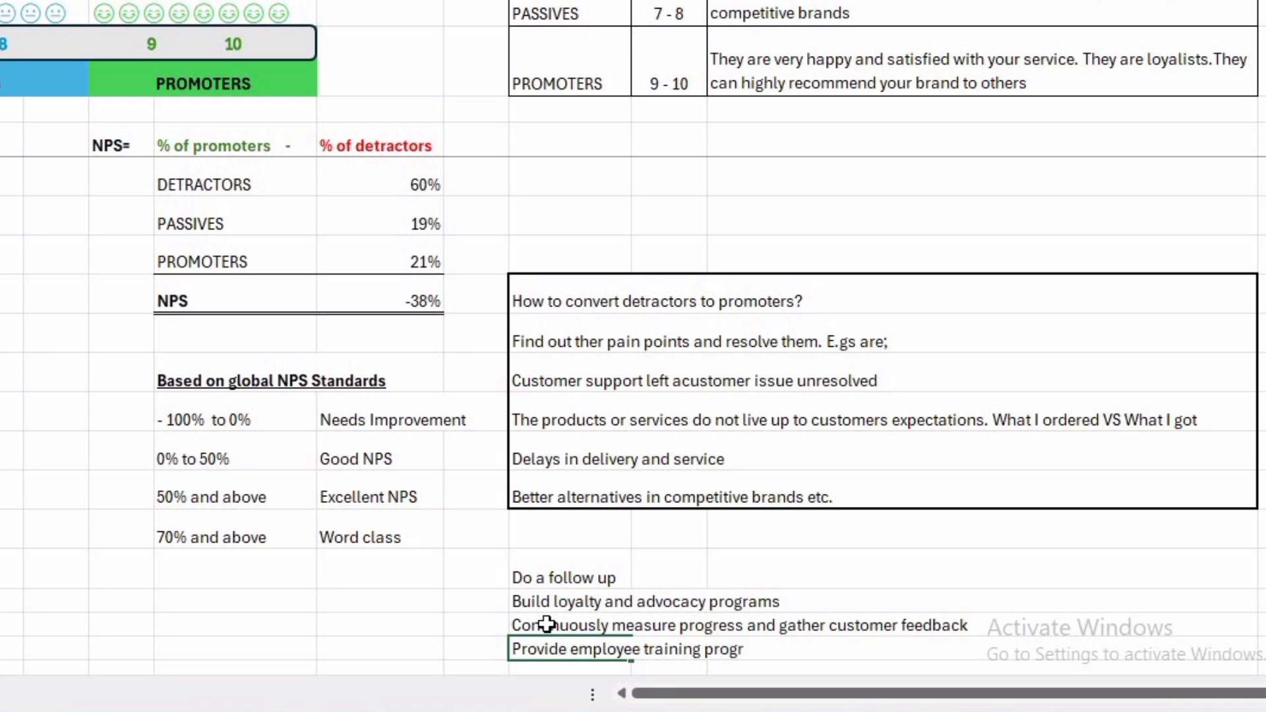
{"action": "type", "text": "ams etc"}
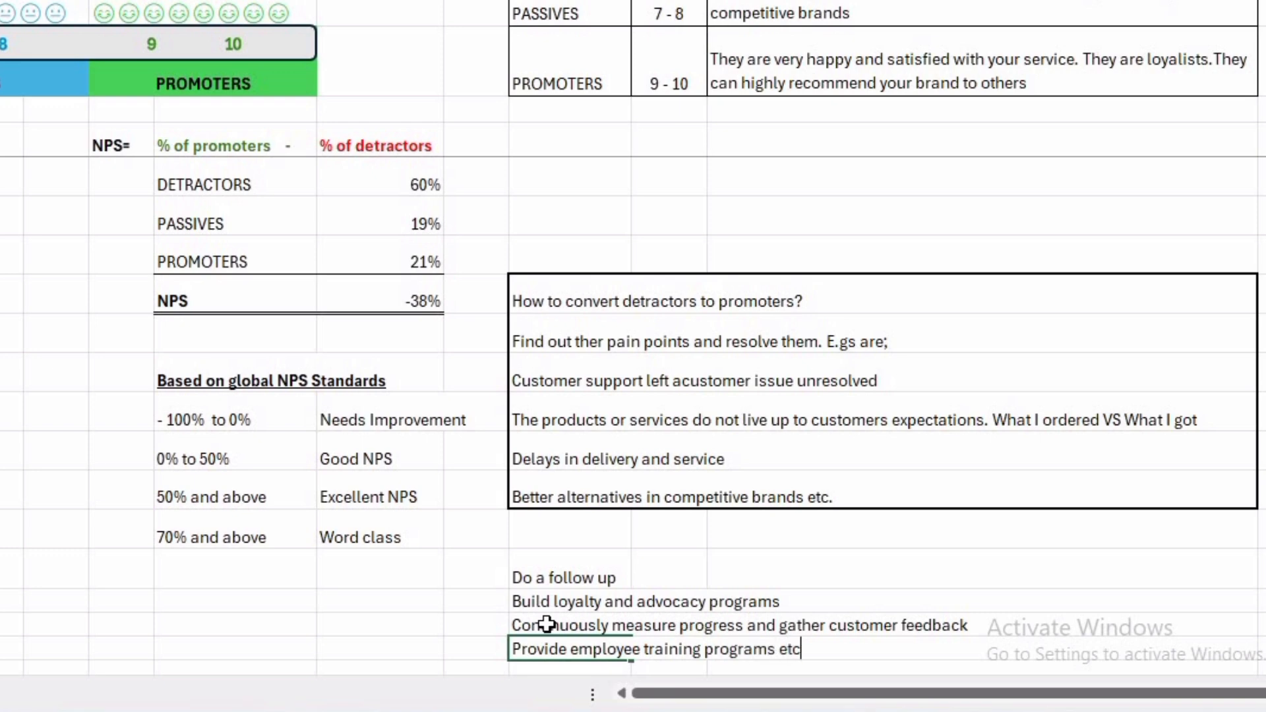